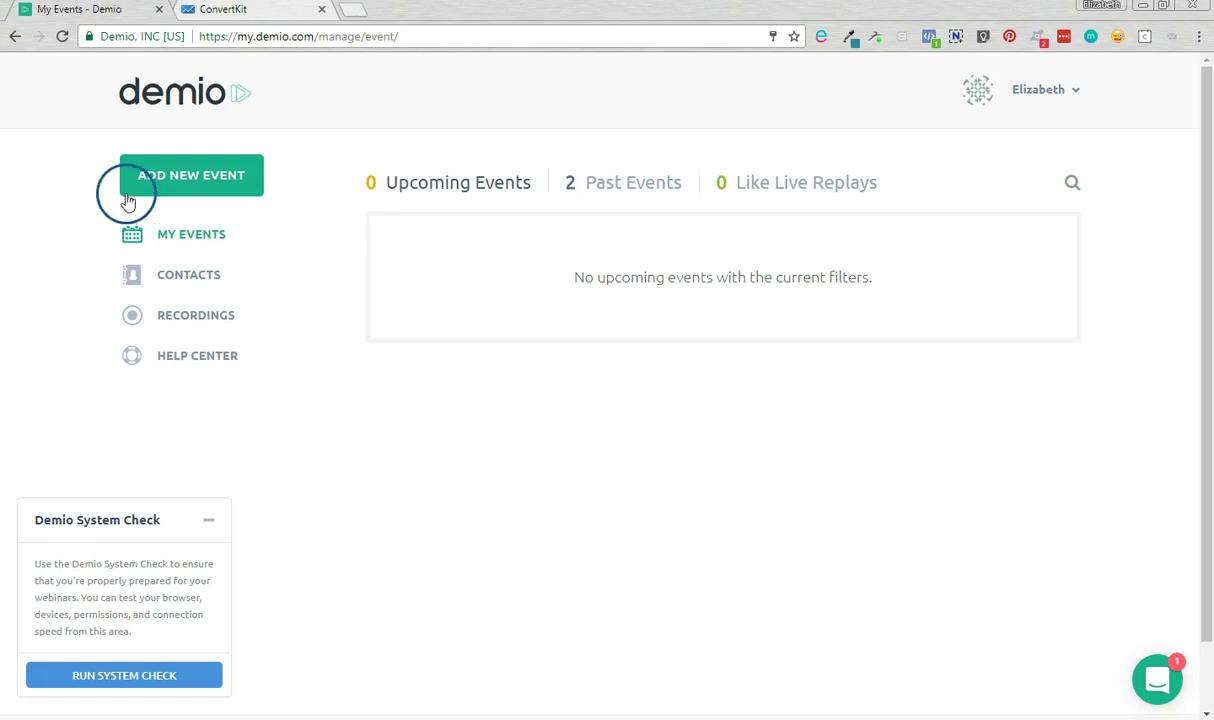
Start a new event titled "ConvertKit visual automation builder training for ConvertKit Club".
{"action": "left_click", "coordinate": [181, 190]}
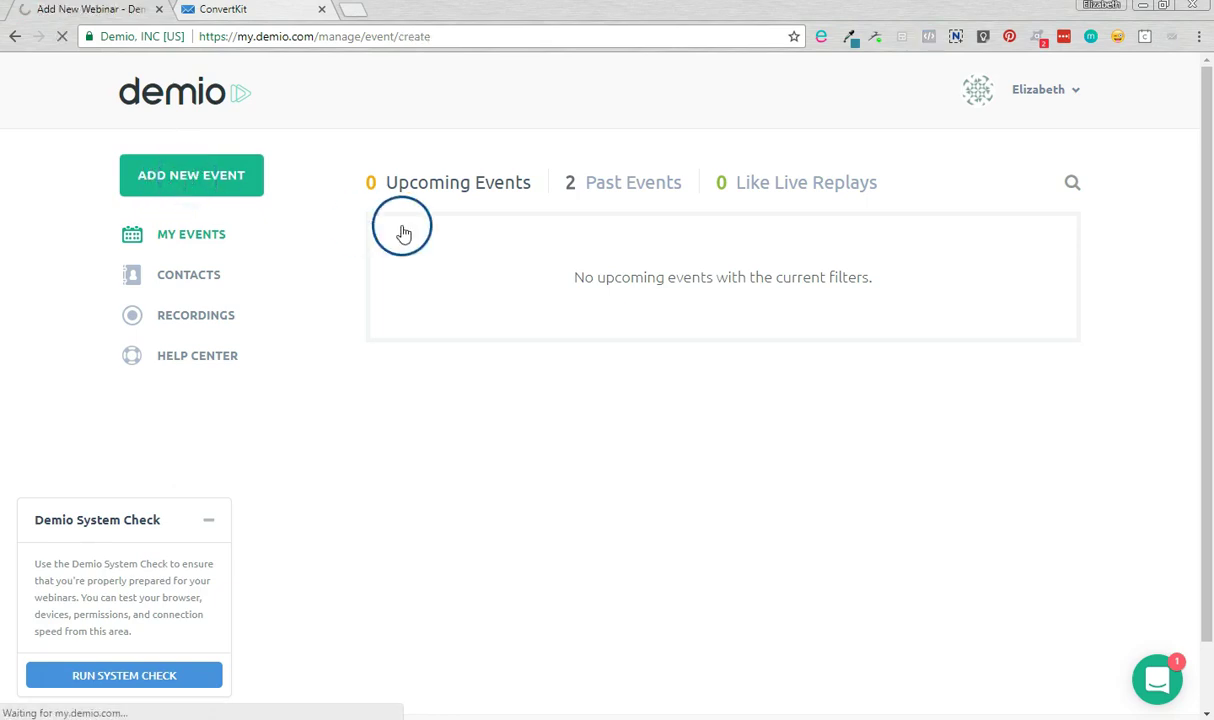
{"action": "left_click", "coordinate": [444, 170]}
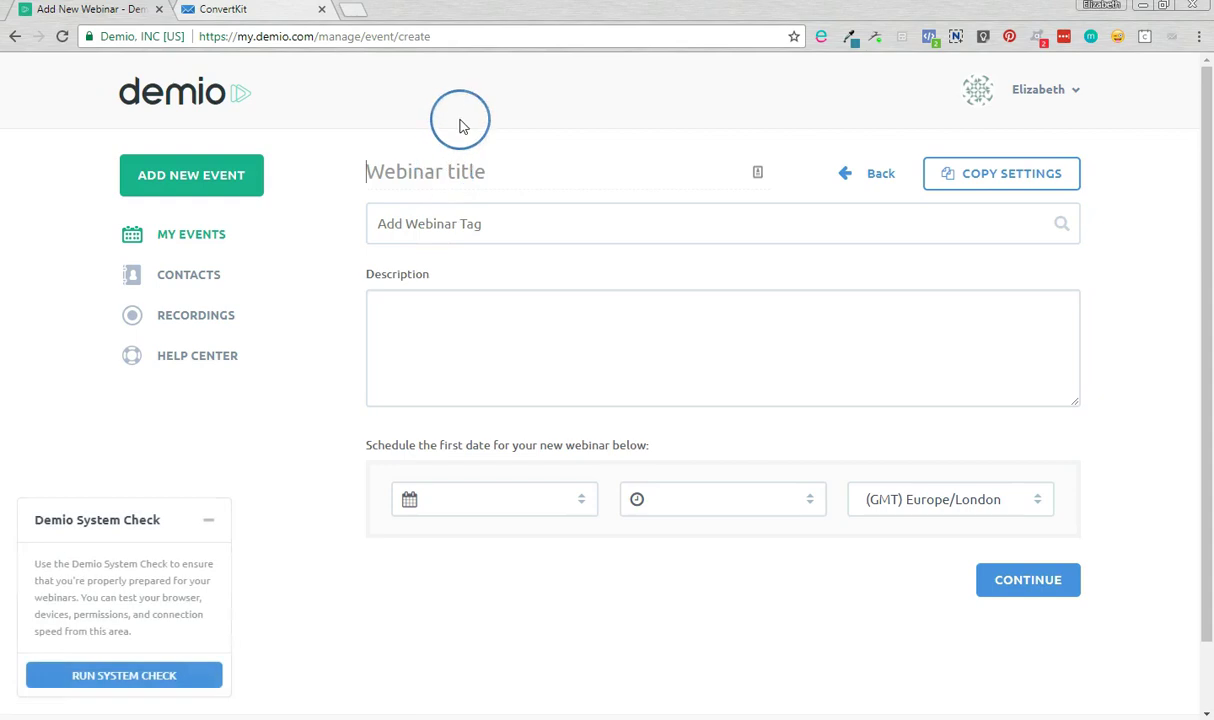
{"action": "type", "text": "ConvertKit visual automati"}
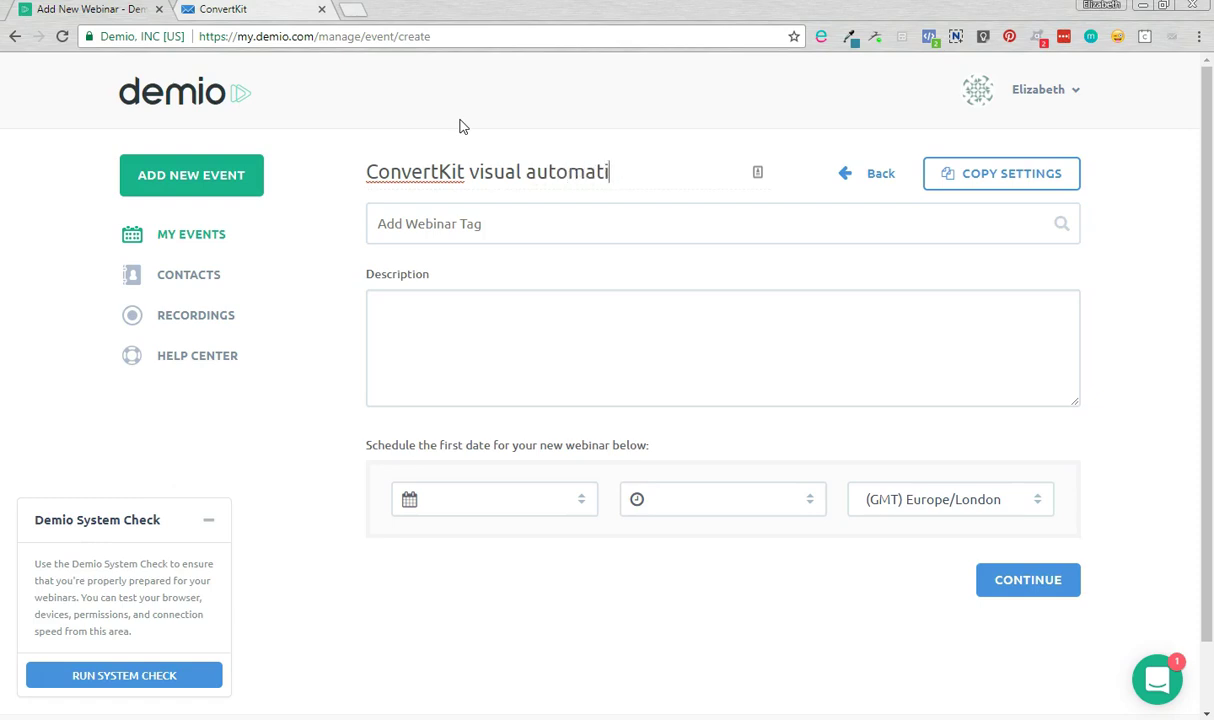
{"action": "type", "text": "on builder train"}
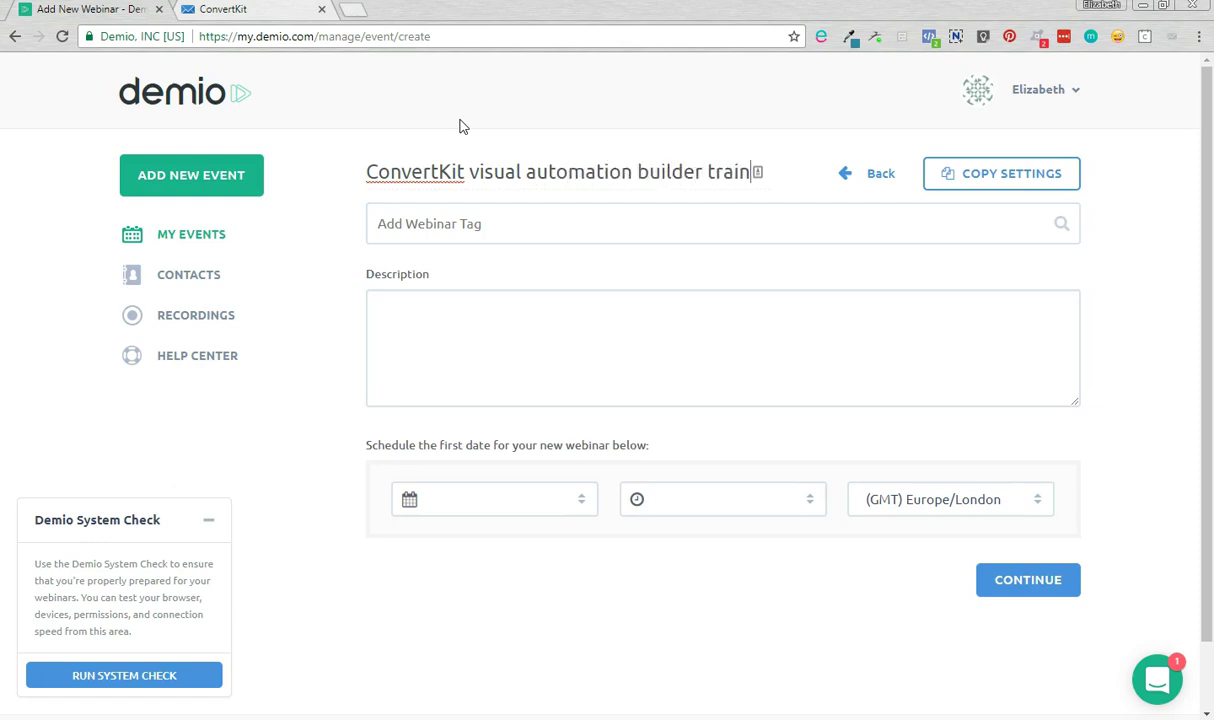
{"action": "type", "text": "ing for ConvertKit "}
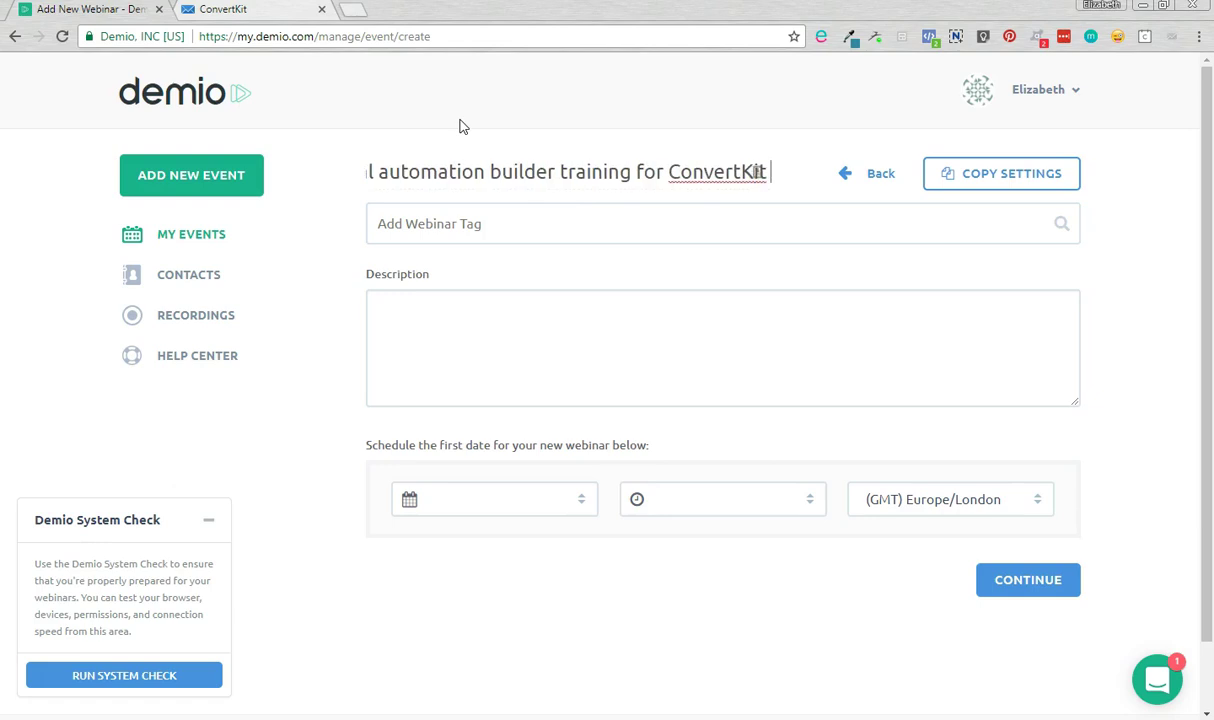
{"action": "type", "text": "Club"}
{"action": "left_click", "coordinate": [517, 180]}
Schedule the webinar for October 17, 2017 at 5:00 PM with an empty description and create it.
{"action": "left_click", "coordinate": [555, 323]}
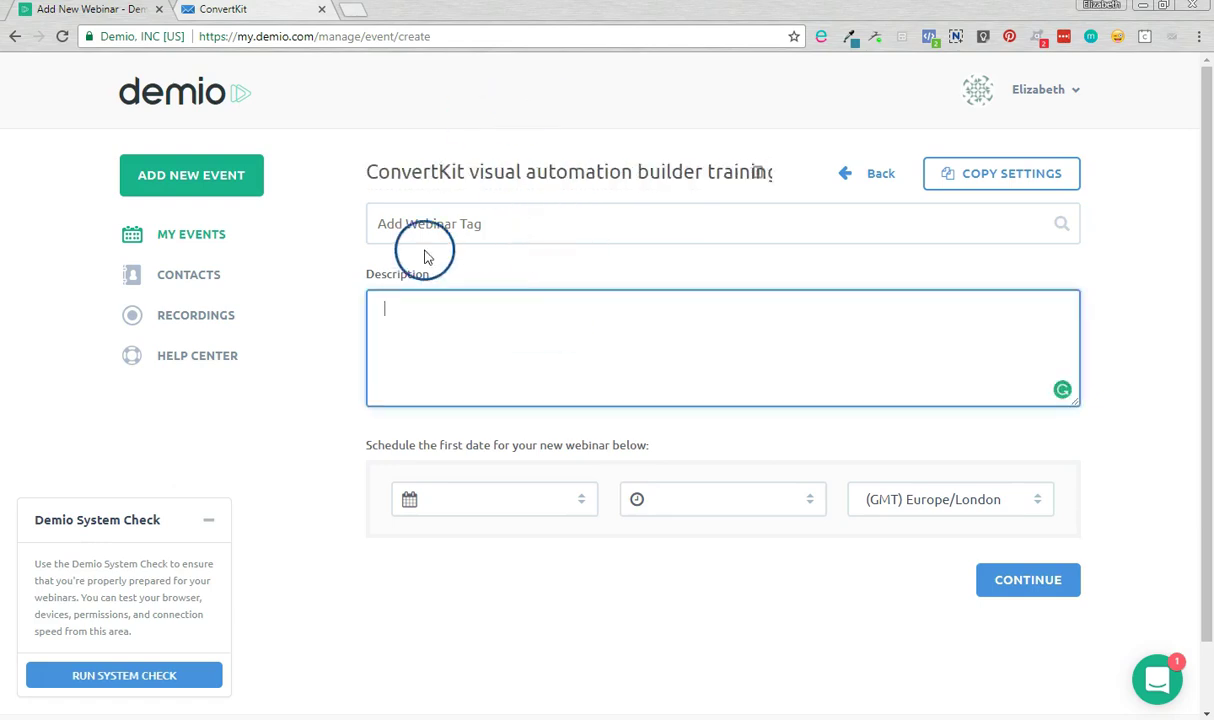
{"action": "left_click", "coordinate": [576, 494]}
{"action": "left_click", "coordinate": [455, 413]}
{"action": "left_click", "coordinate": [780, 492]}
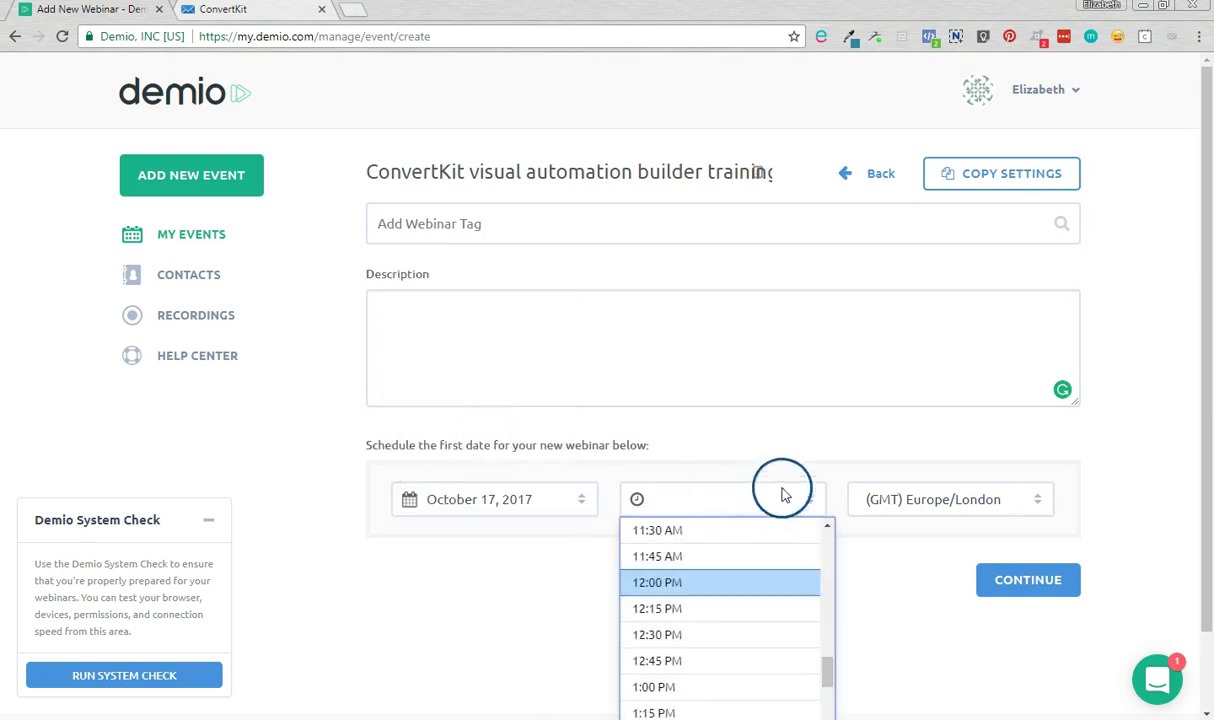
{"action": "scroll", "coordinate": [764, 583], "scroll_direction": "down", "scroll_amount": 5}
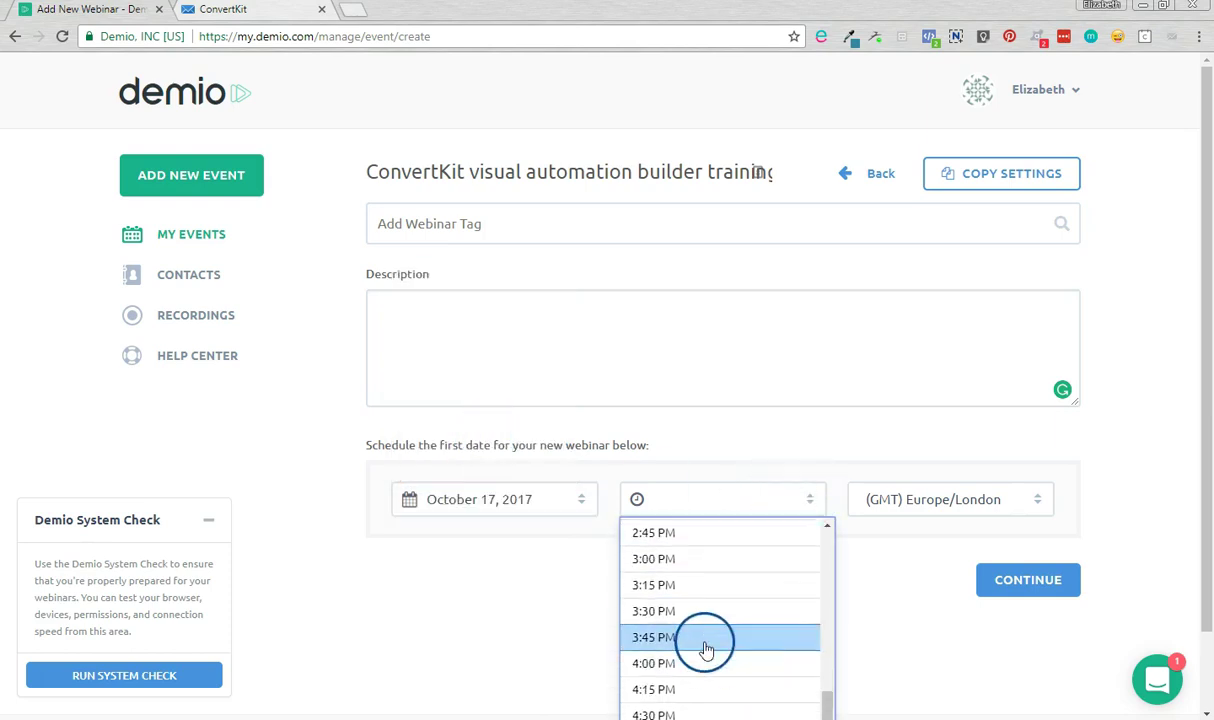
{"action": "scroll", "coordinate": [703, 652], "scroll_direction": "down", "scroll_amount": 2}
{"action": "left_click", "coordinate": [689, 679]}
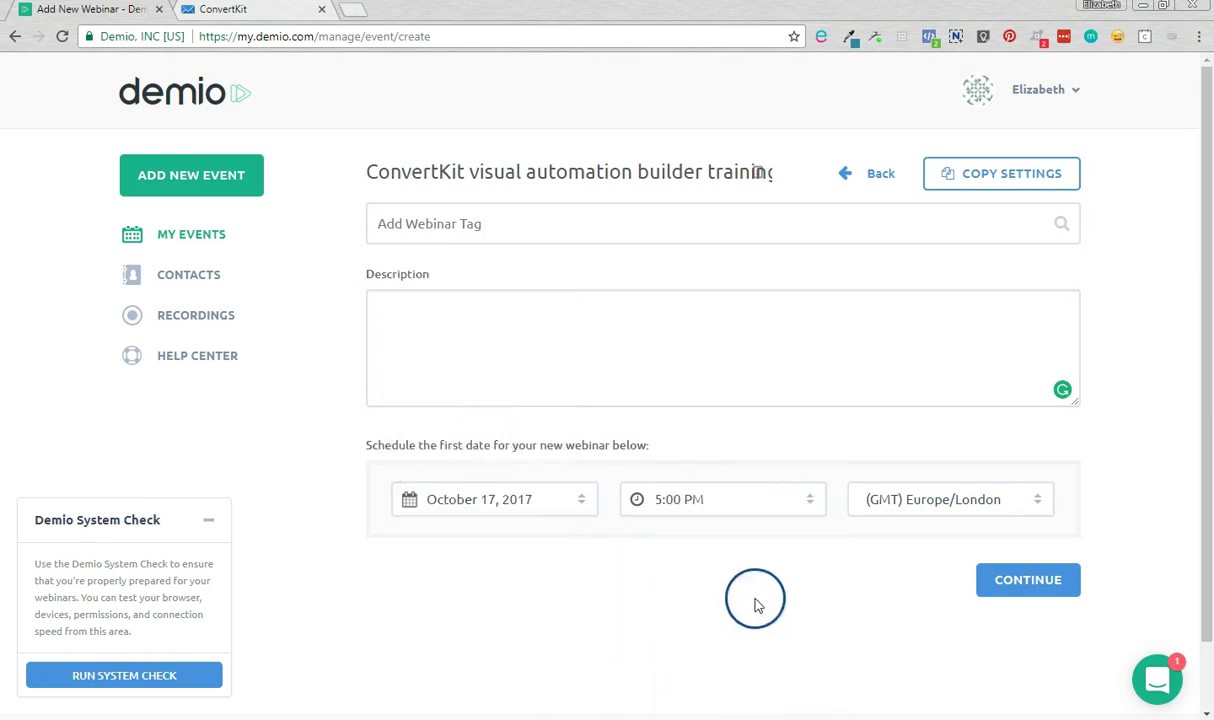
{"action": "left_click", "coordinate": [1050, 579]}
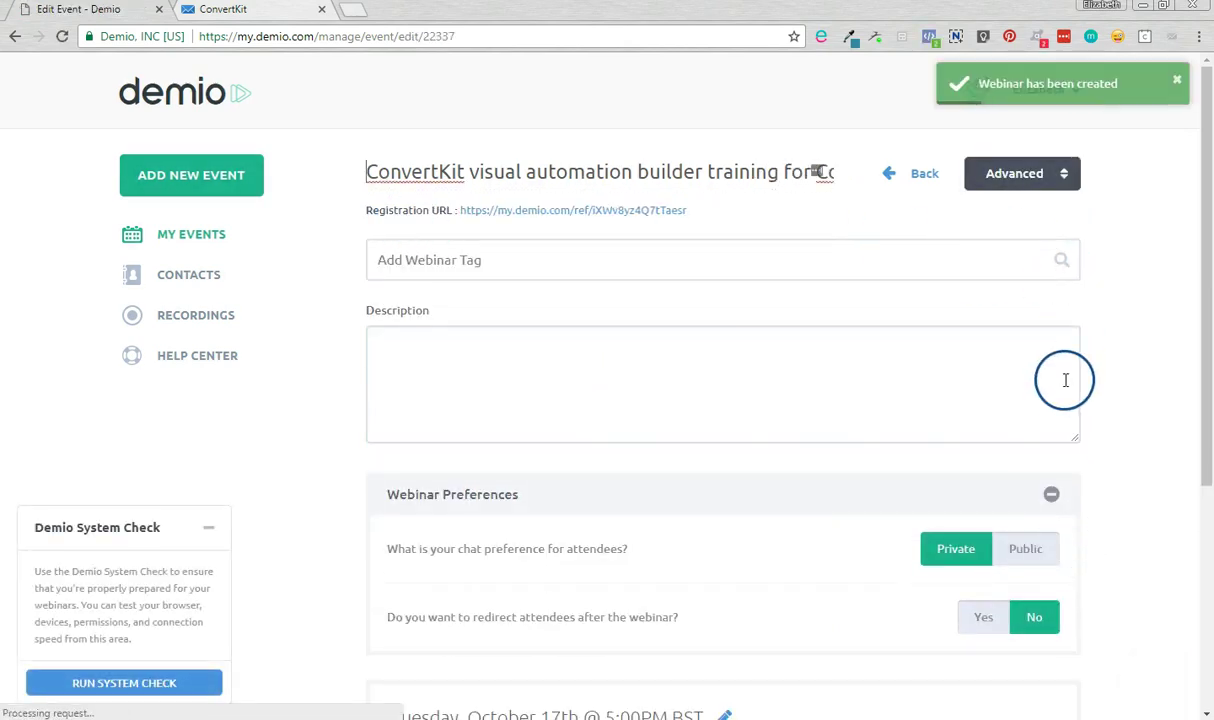
Set the chat preference for attendees to Public in the webinar preferences.
{"action": "scroll", "coordinate": [1066, 390], "scroll_direction": "down", "scroll_amount": 3}
{"action": "scroll", "coordinate": [890, 385], "scroll_direction": "up", "scroll_amount": 2}
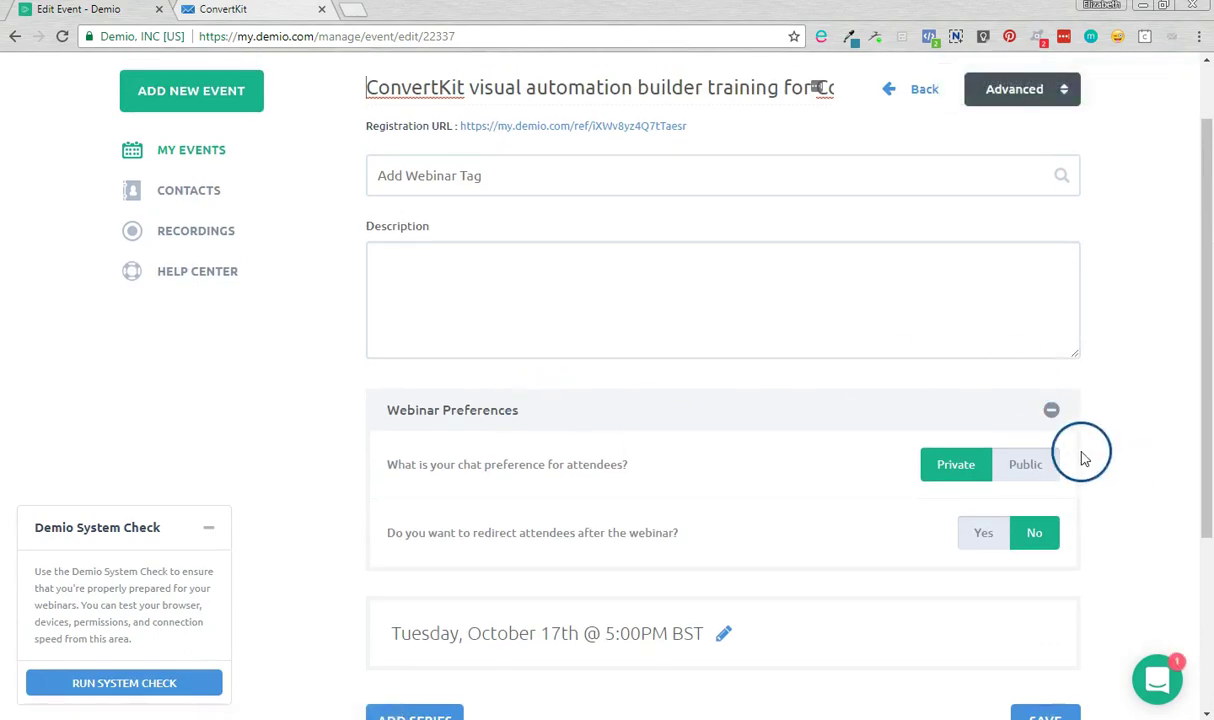
{"action": "left_click", "coordinate": [1012, 465]}
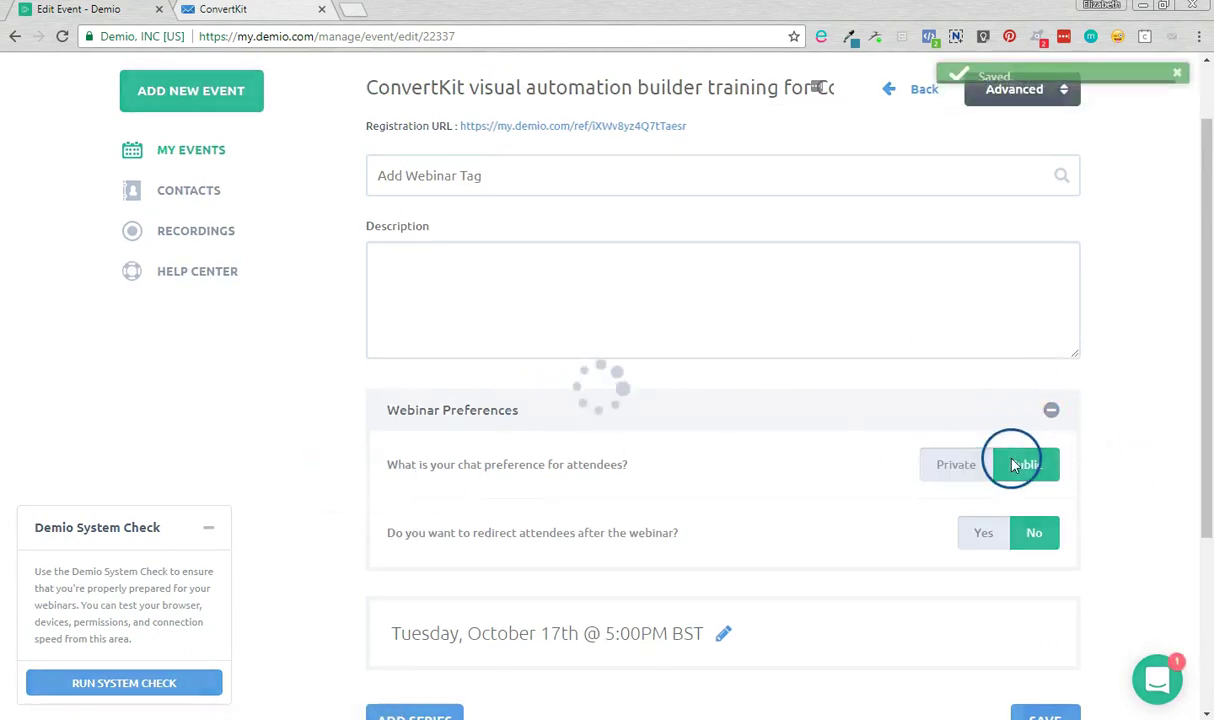
{"action": "scroll", "coordinate": [1077, 507], "scroll_direction": "up", "scroll_amount": 1}
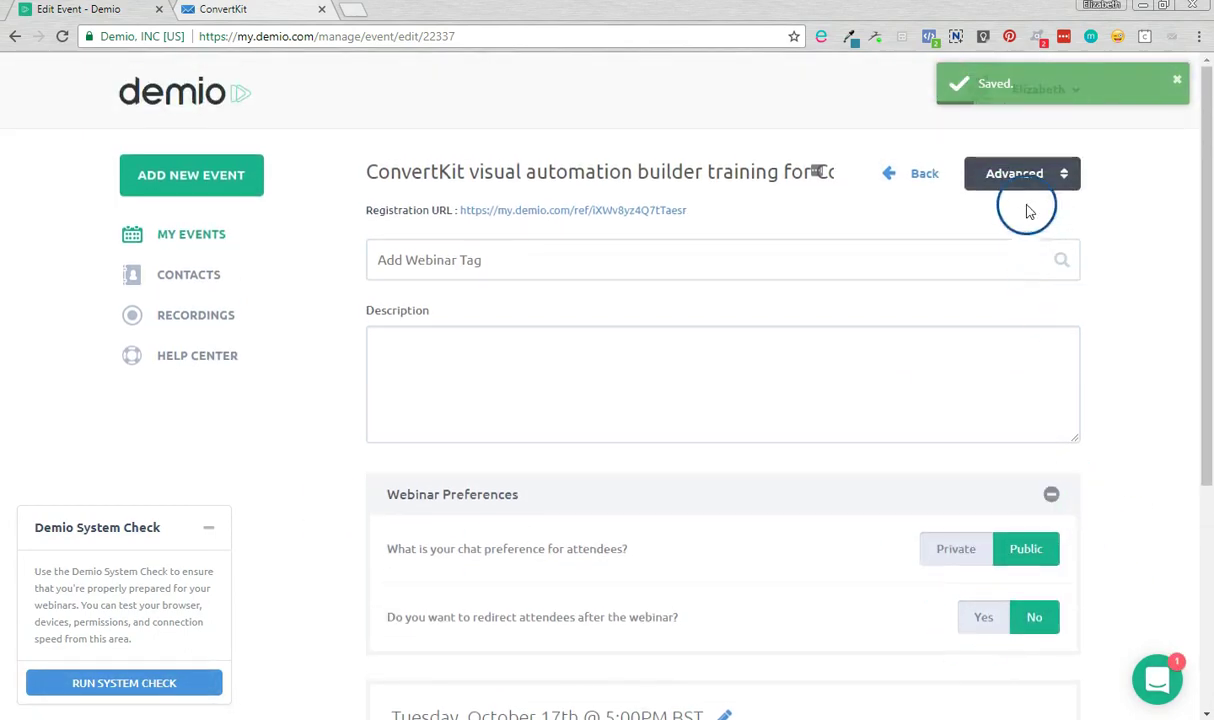
Review the webinar's notification emails and set Demio Automatic Emails to Disabled.
{"action": "left_click", "coordinate": [1068, 173]}
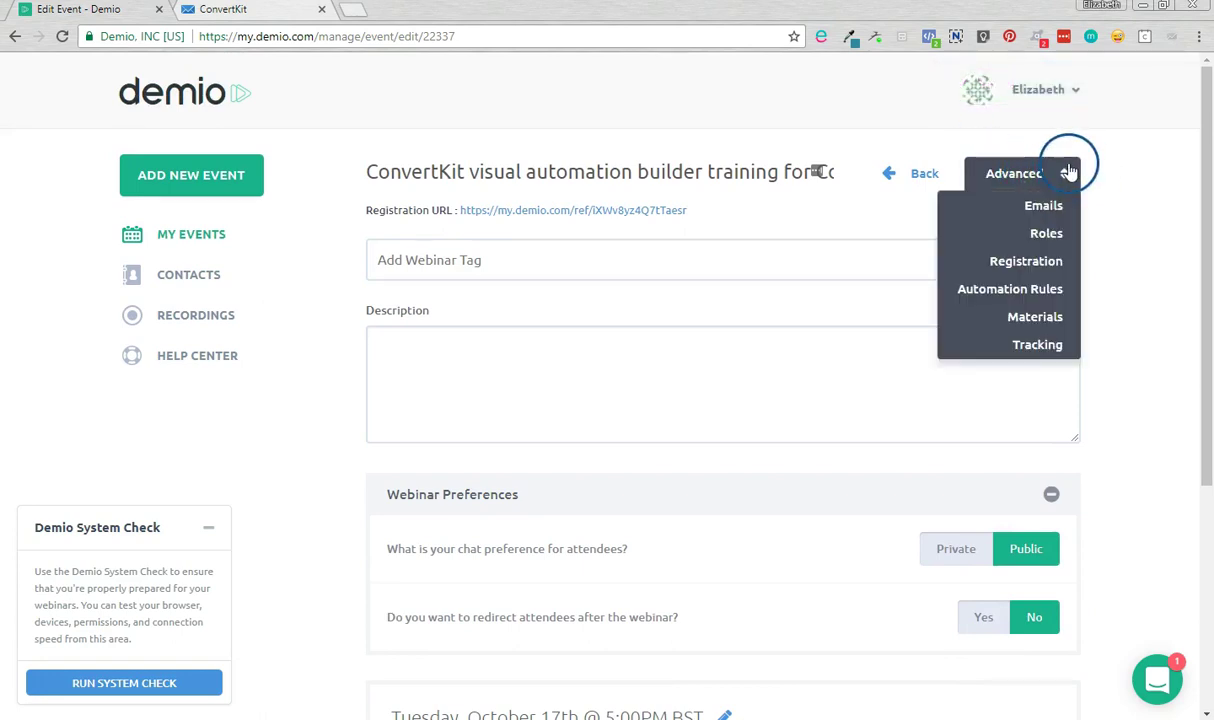
{"action": "left_click", "coordinate": [1045, 207]}
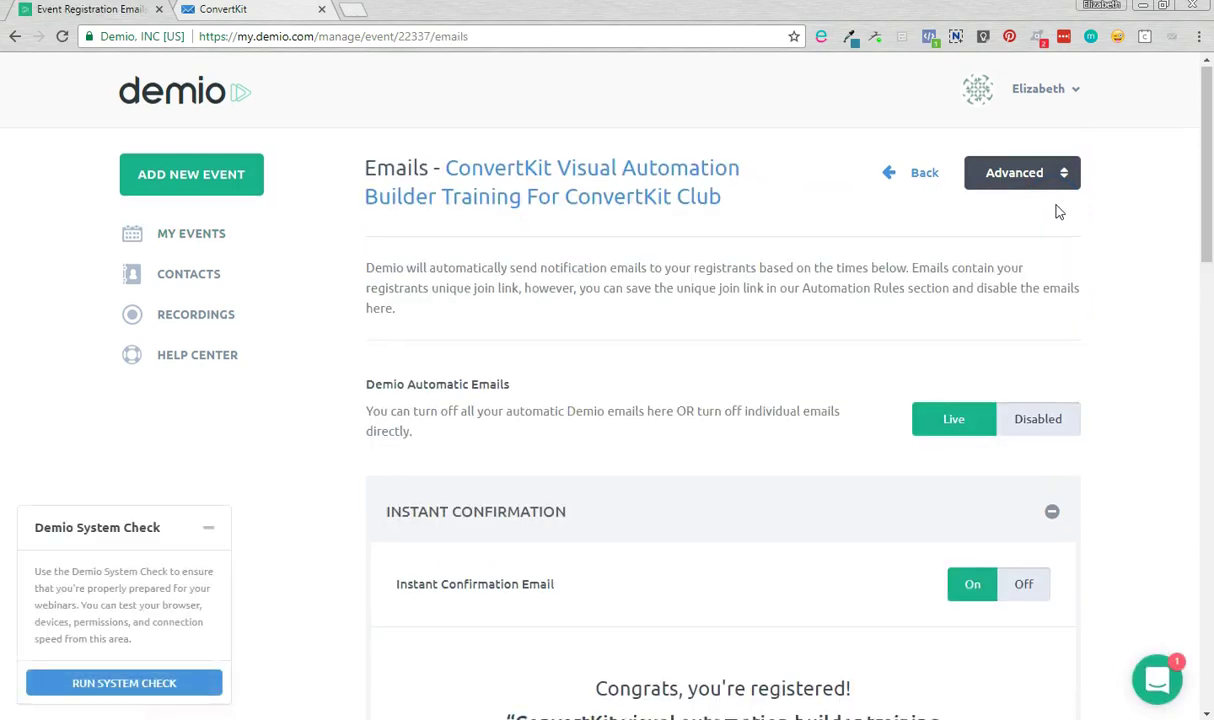
{"action": "scroll", "coordinate": [1059, 212], "scroll_direction": "down", "scroll_amount": 2}
{"action": "scroll", "coordinate": [1059, 212], "scroll_direction": "down", "scroll_amount": 3}
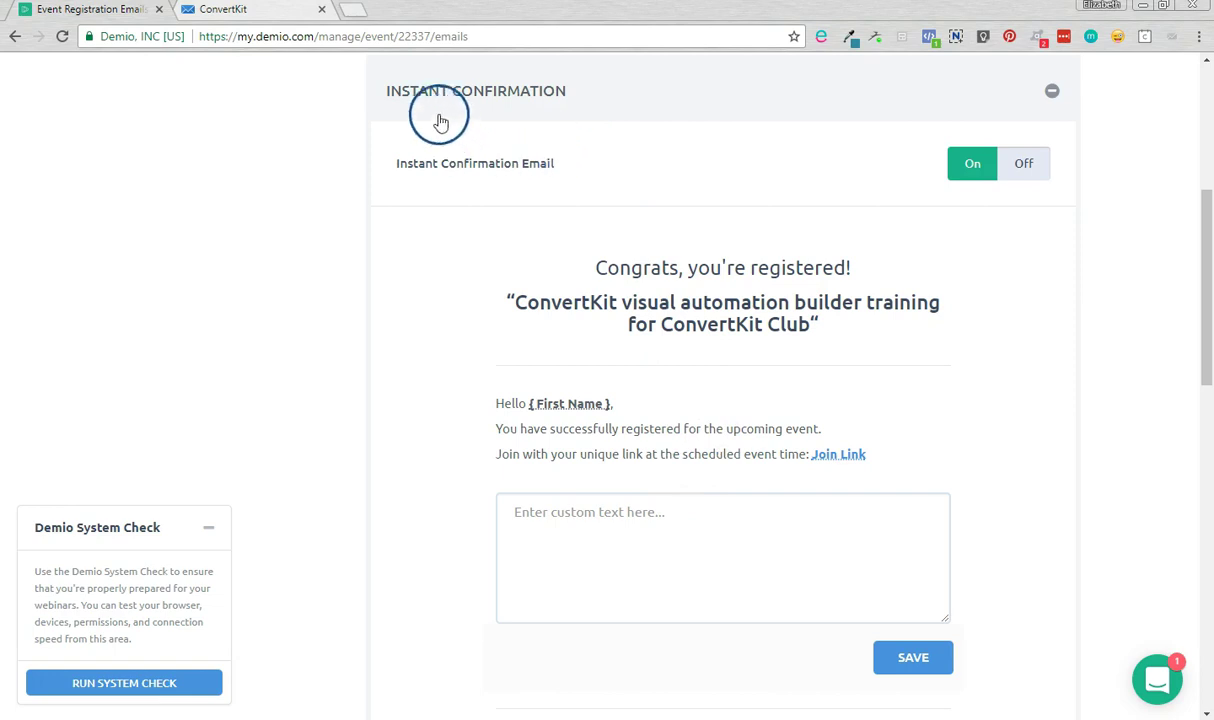
{"action": "scroll", "coordinate": [528, 271], "scroll_direction": "down", "scroll_amount": 10}
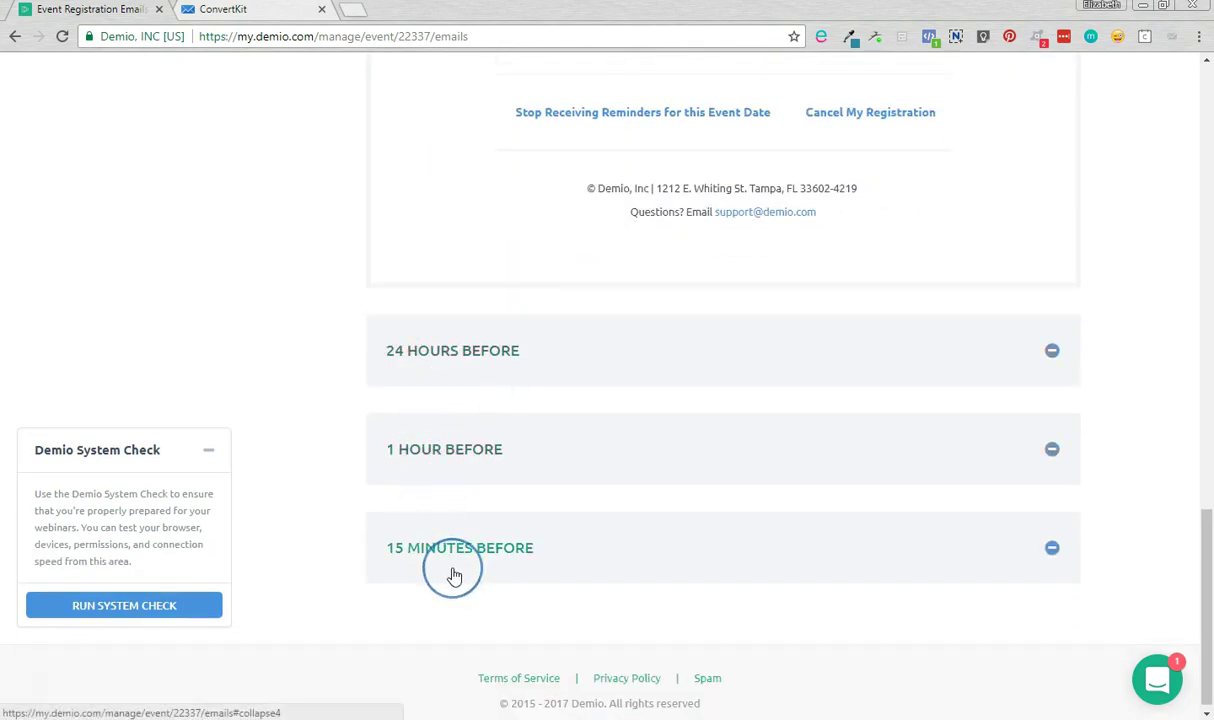
{"action": "scroll", "coordinate": [454, 576], "scroll_direction": "up", "scroll_amount": 10}
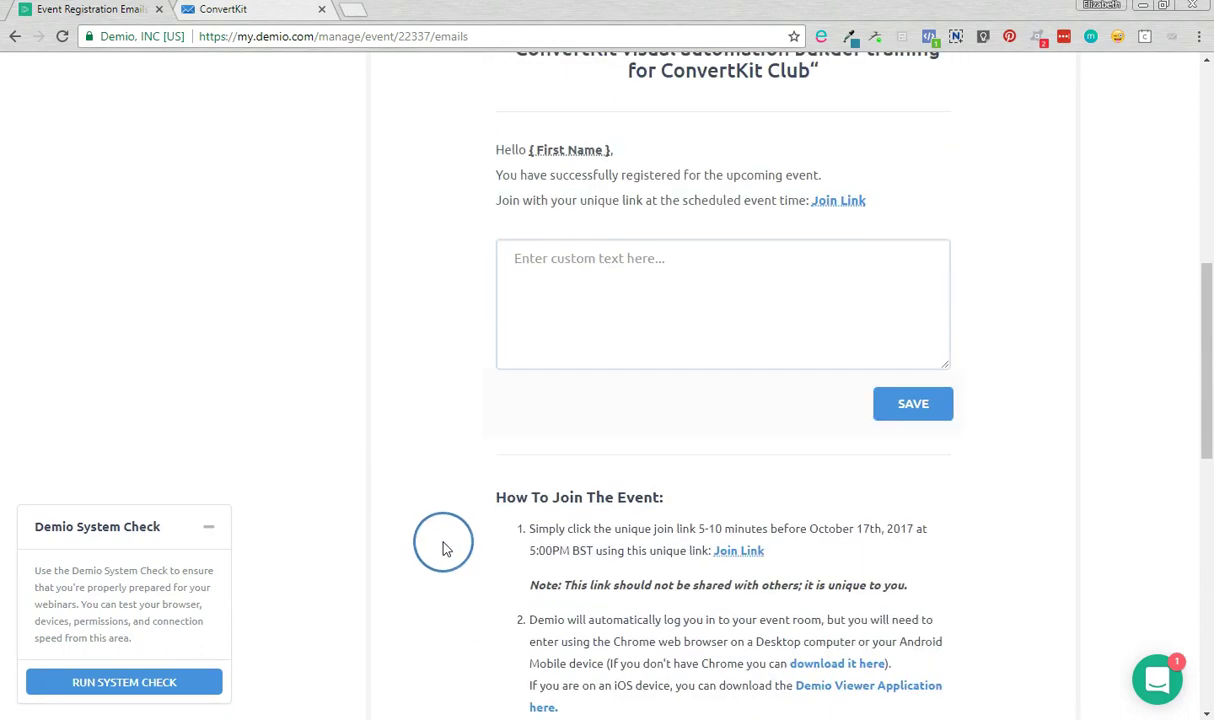
{"action": "scroll", "coordinate": [446, 548], "scroll_direction": "up", "scroll_amount": 2}
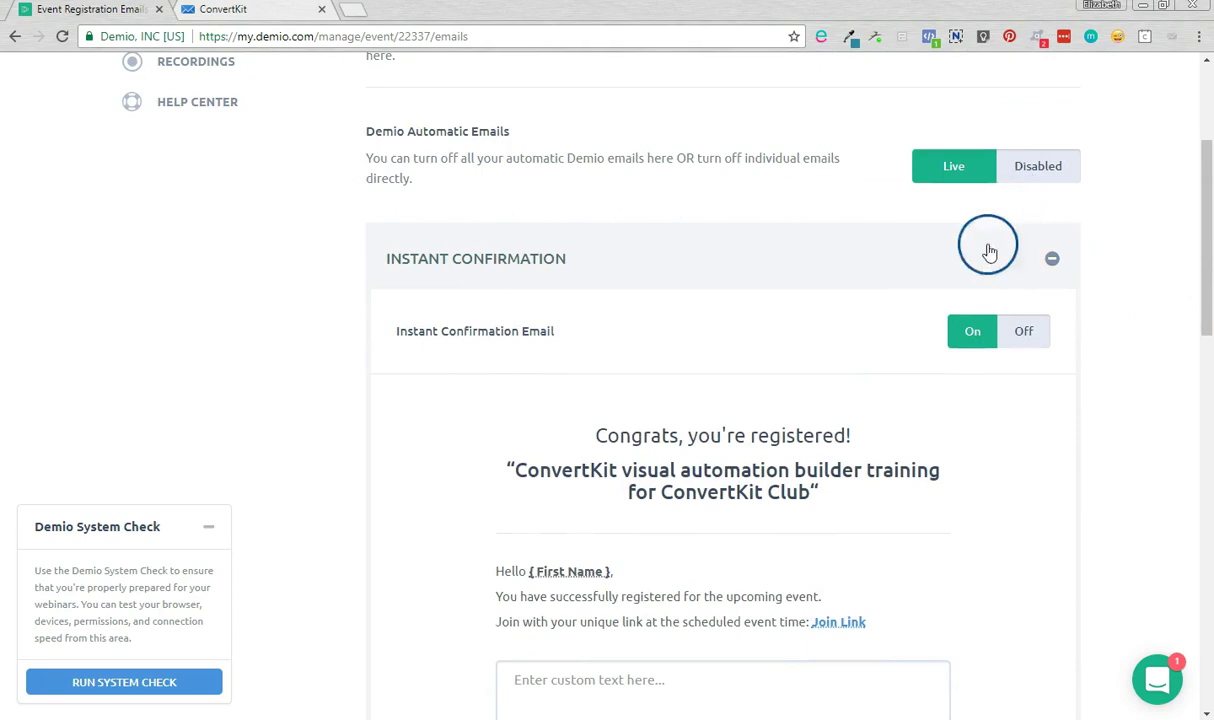
{"action": "left_click", "coordinate": [1050, 167]}
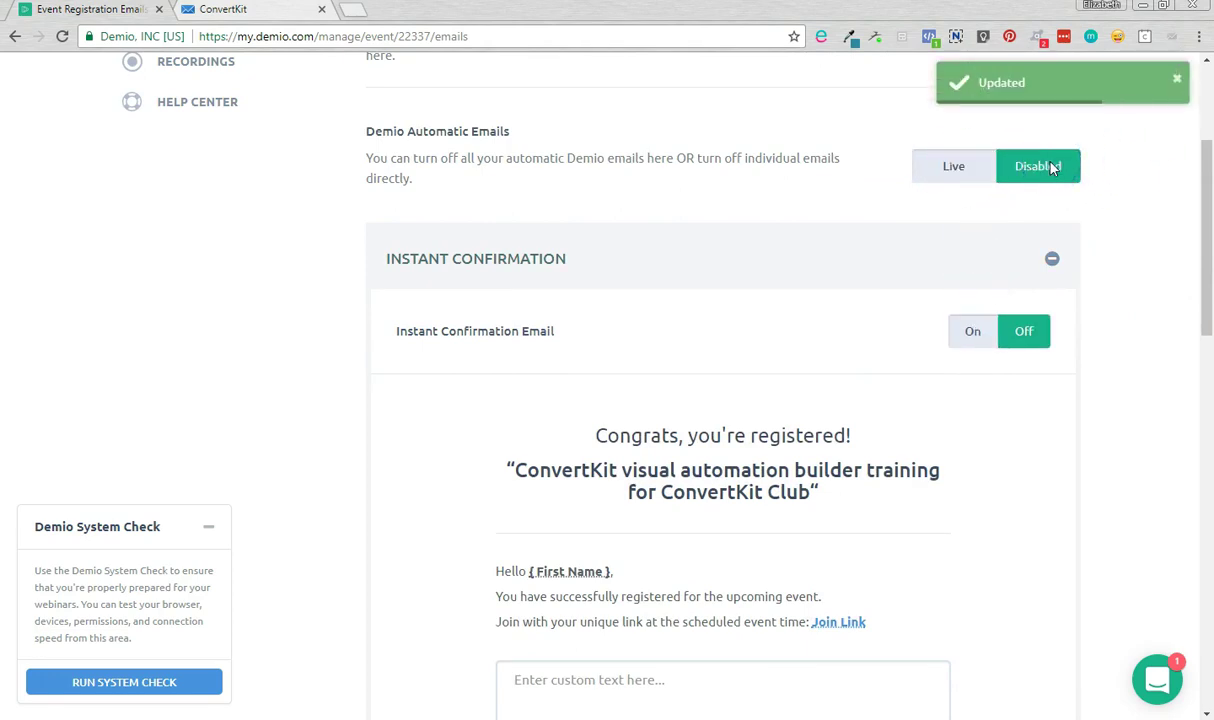
{"action": "scroll", "coordinate": [1050, 167], "scroll_direction": "up", "scroll_amount": 3}
{"action": "scroll", "coordinate": [1055, 172], "scroll_direction": "down", "scroll_amount": 3}
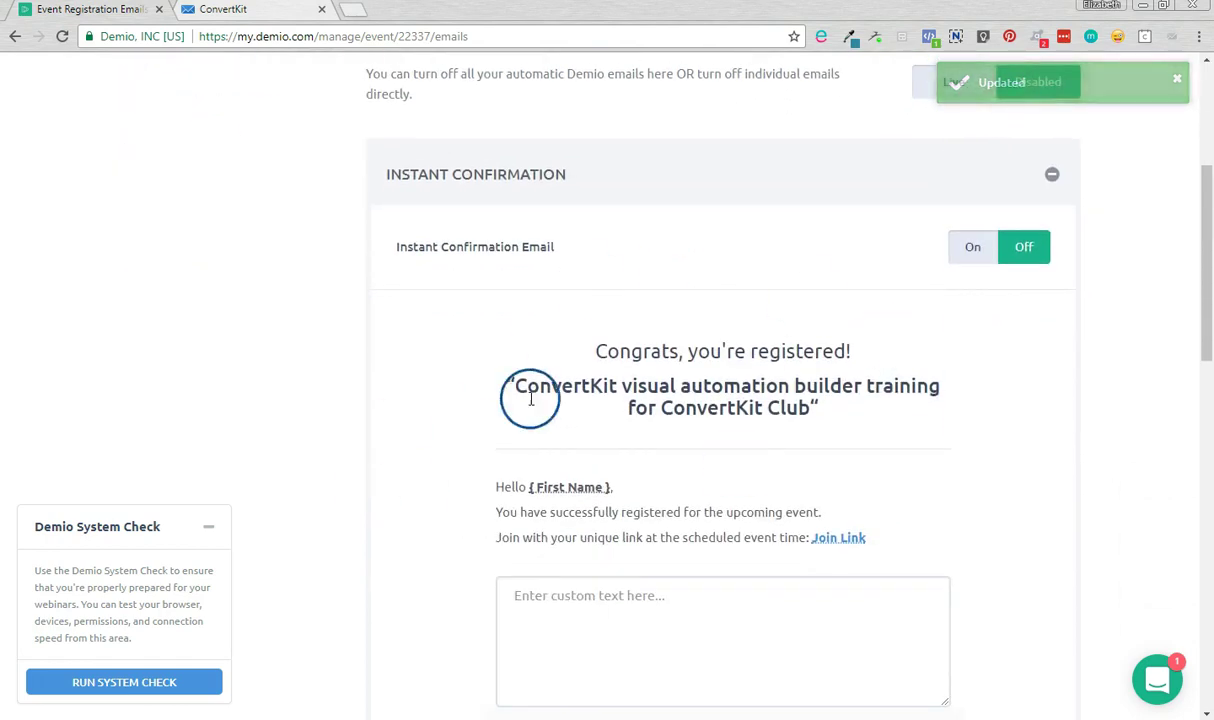
{"action": "scroll", "coordinate": [780, 320], "scroll_direction": "up", "scroll_amount": 2}
{"action": "scroll", "coordinate": [780, 322], "scroll_direction": "up", "scroll_amount": 2}
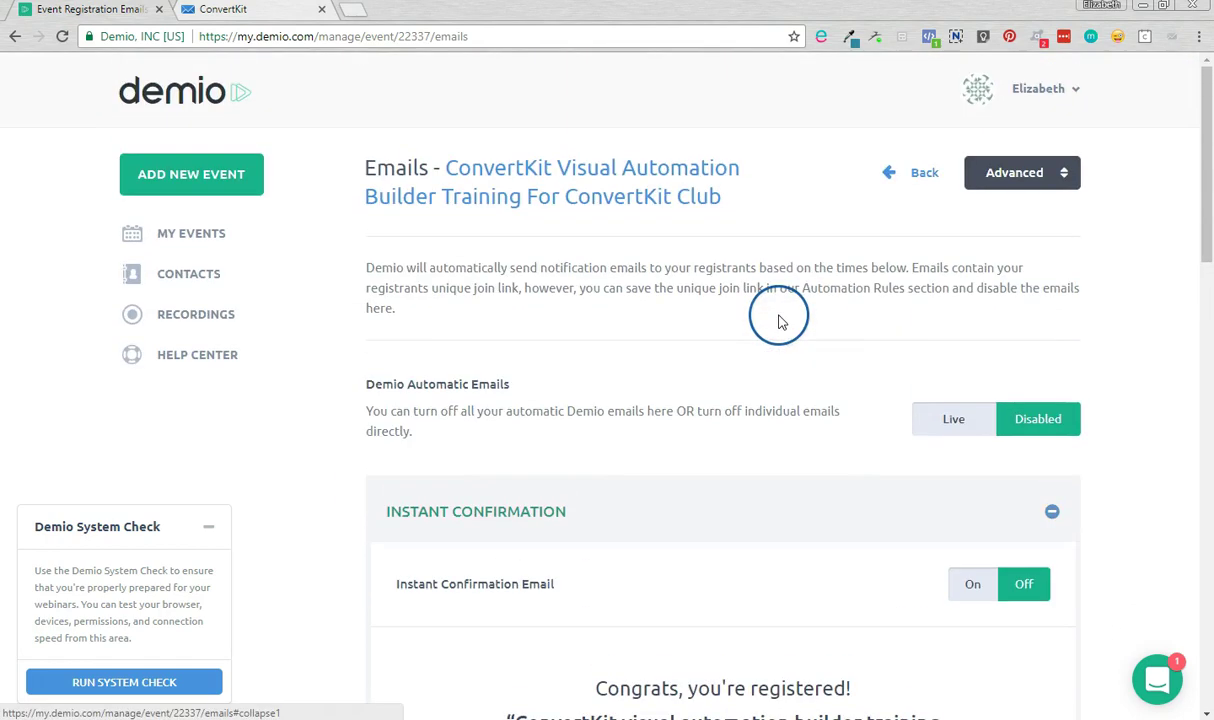
Look at the webinar's Roles page and open its Registration settings.
{"action": "left_click", "coordinate": [1064, 176]}
{"action": "left_click", "coordinate": [1060, 238]}
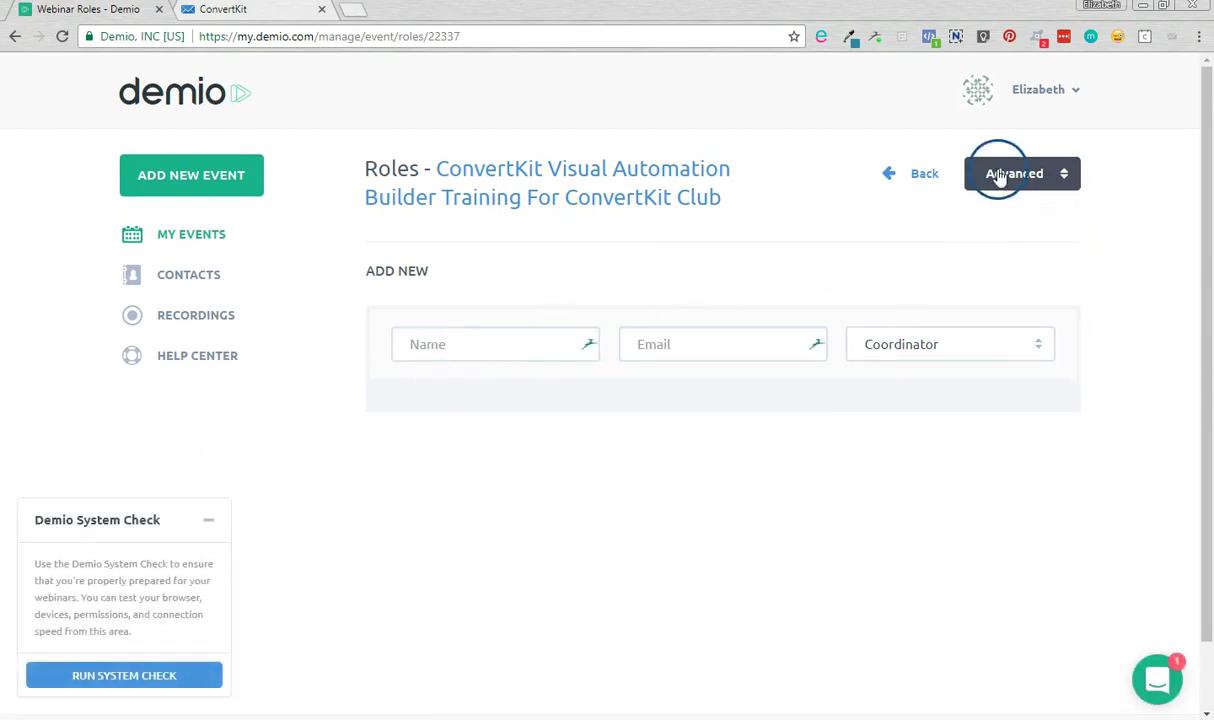
{"action": "left_click", "coordinate": [1033, 176]}
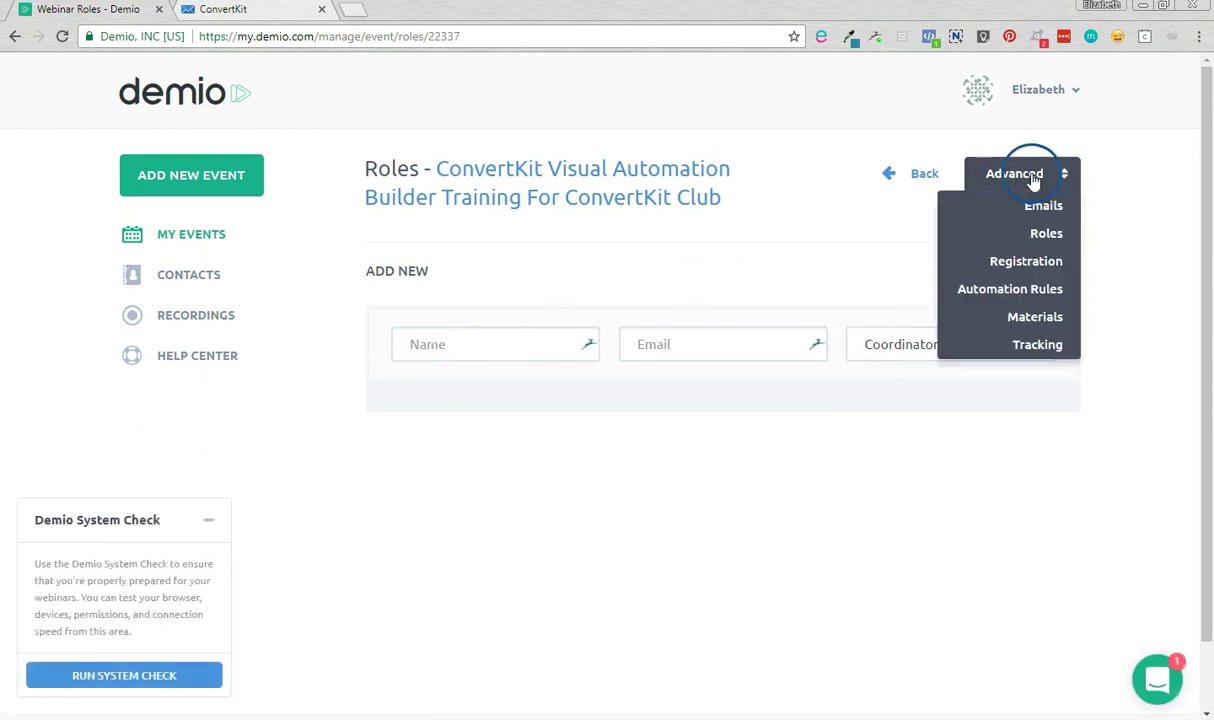
{"action": "left_click", "coordinate": [1026, 263]}
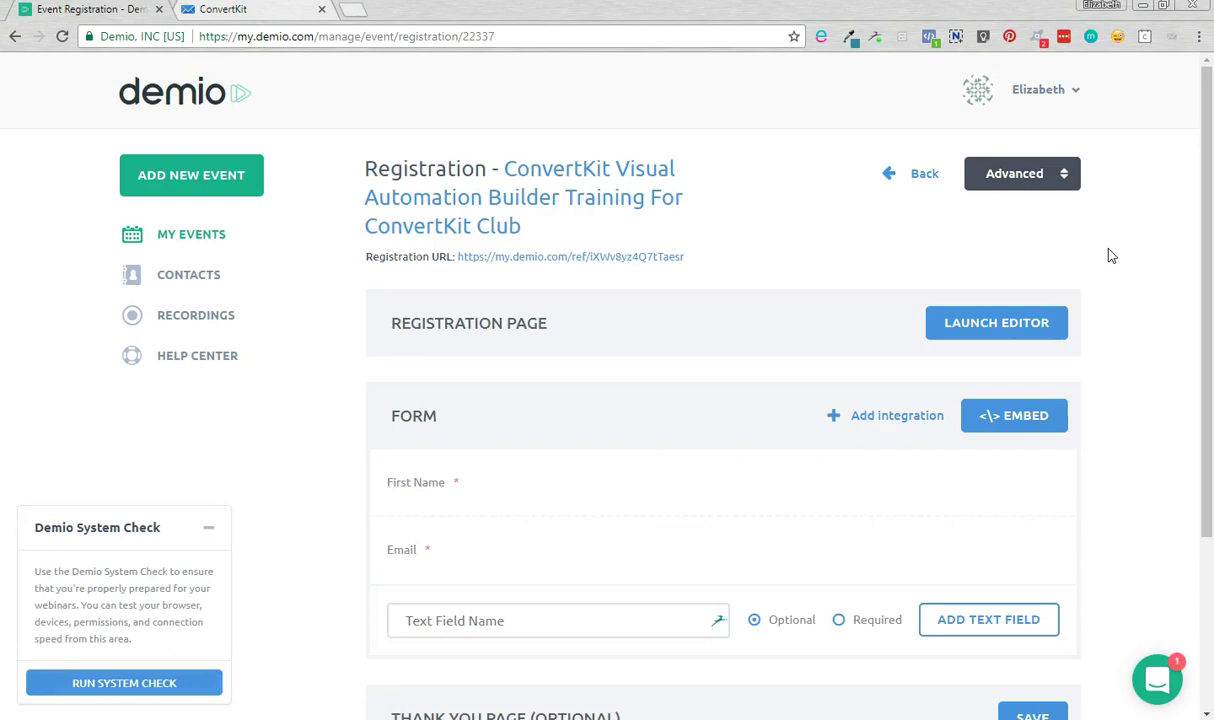
Review the registration form's fields and add an integration with ConvertKit to the form.
{"action": "scroll", "coordinate": [1108, 257], "scroll_direction": "down", "scroll_amount": 2}
{"action": "scroll", "coordinate": [1108, 257], "scroll_direction": "down", "scroll_amount": 1}
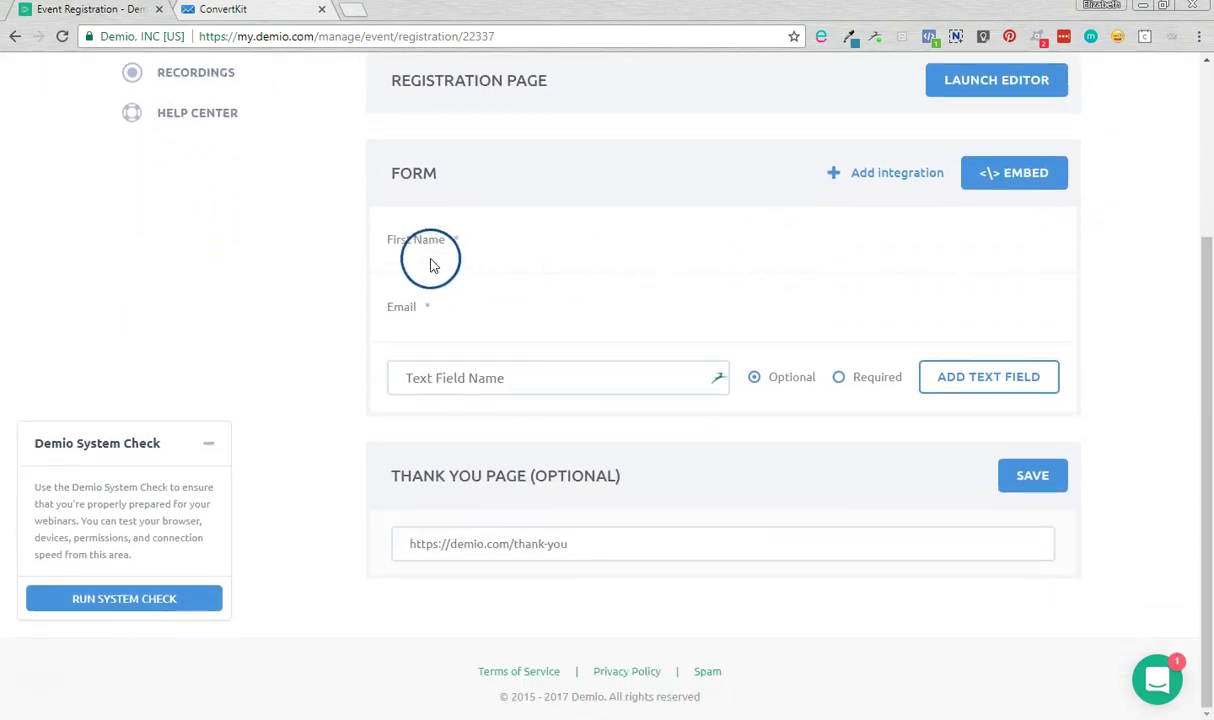
{"action": "left_click", "coordinate": [409, 176]}
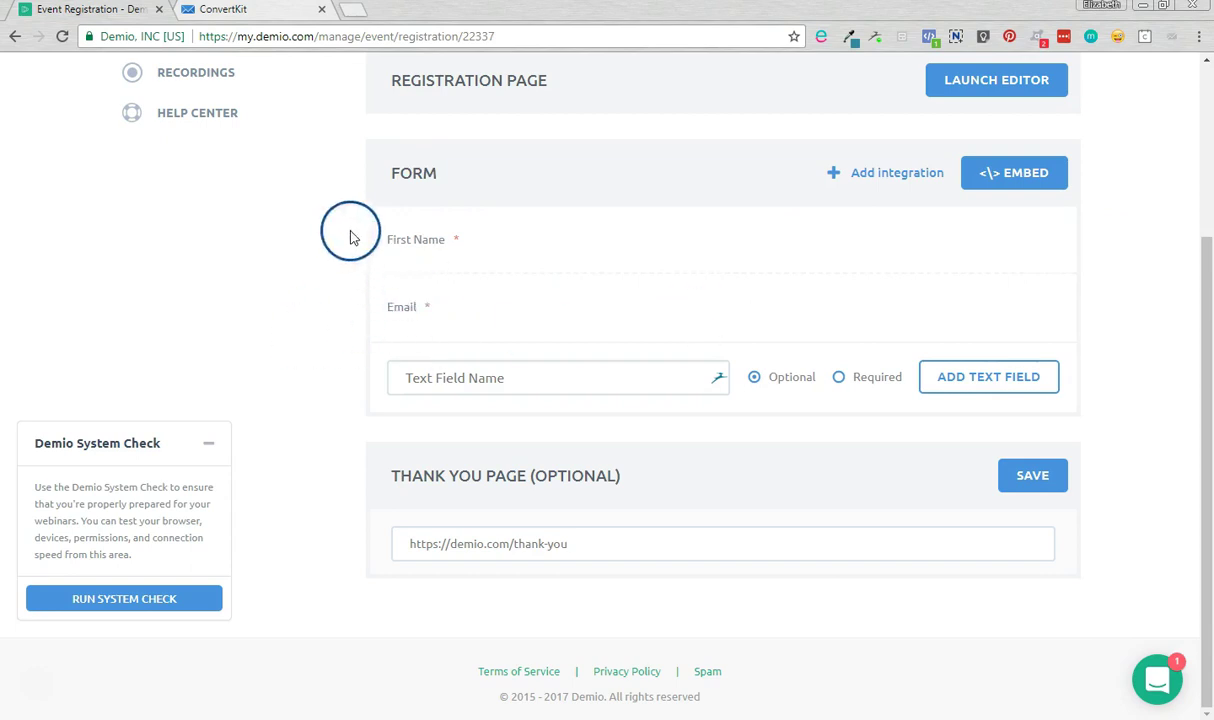
{"action": "scroll", "coordinate": [443, 335], "scroll_direction": "up", "scroll_amount": 3}
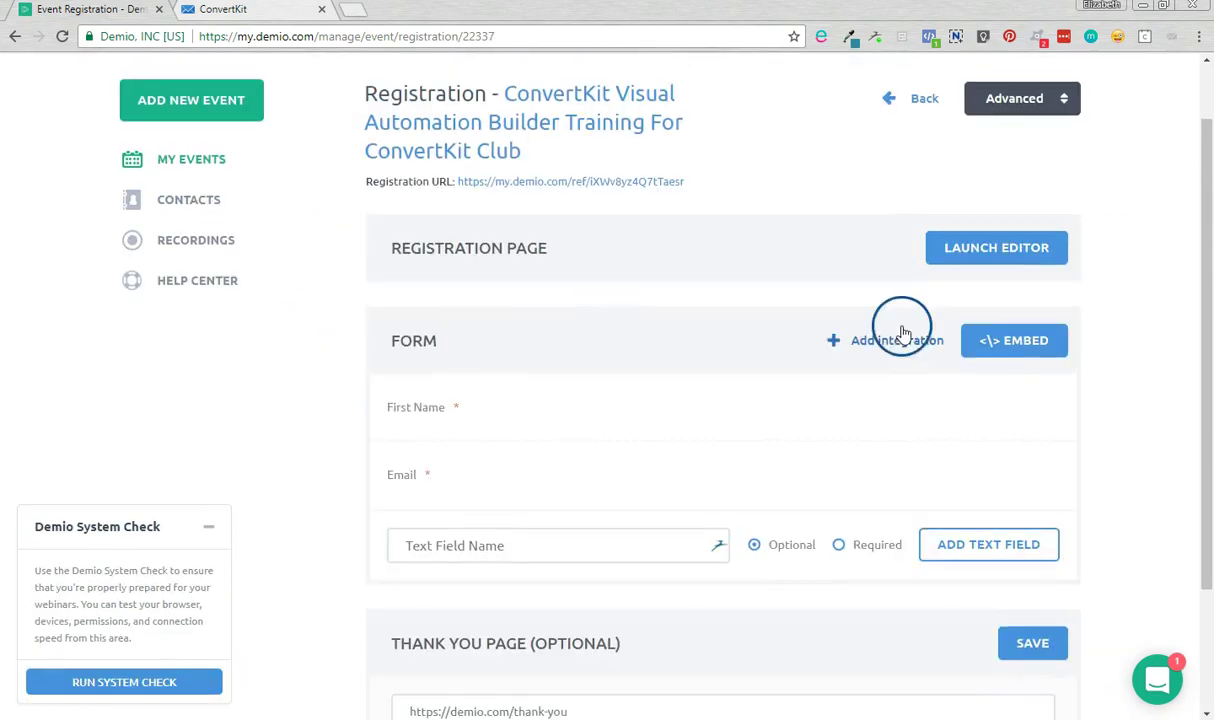
{"action": "left_click", "coordinate": [901, 343]}
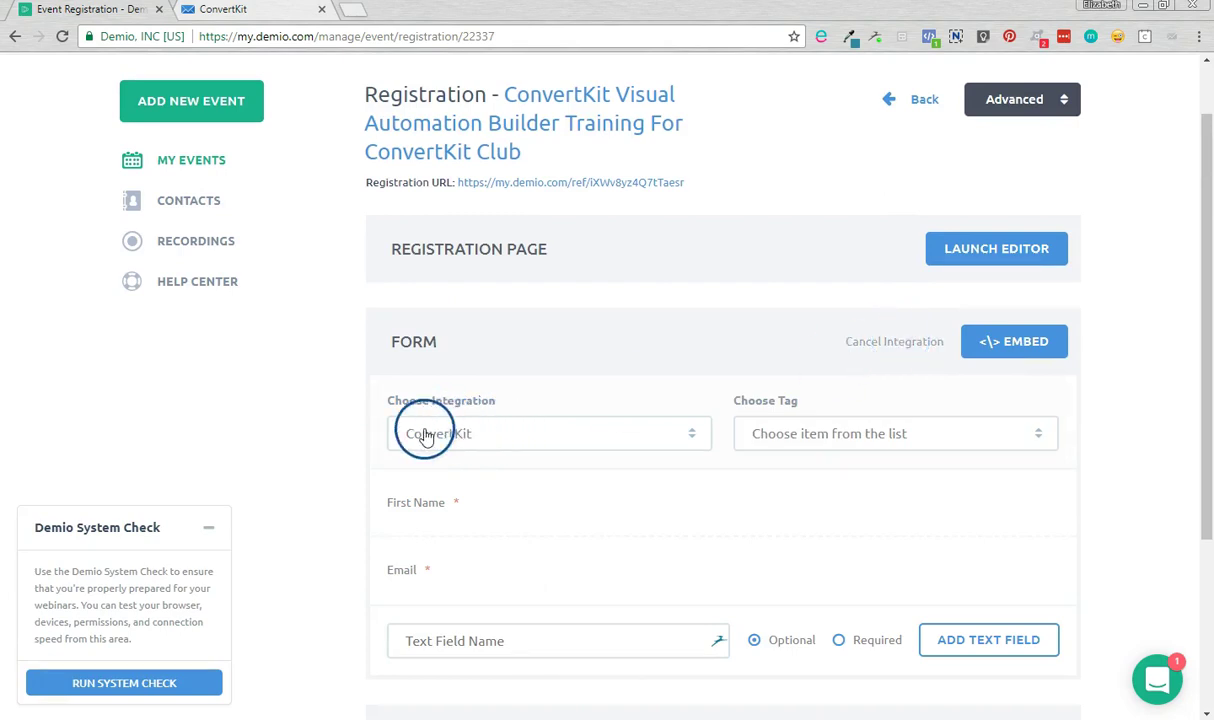
Check the account's current and available integrations in a separate tab and return to the webinar's registration form.
{"action": "scroll", "coordinate": [493, 438], "scroll_direction": "up", "scroll_amount": 1}
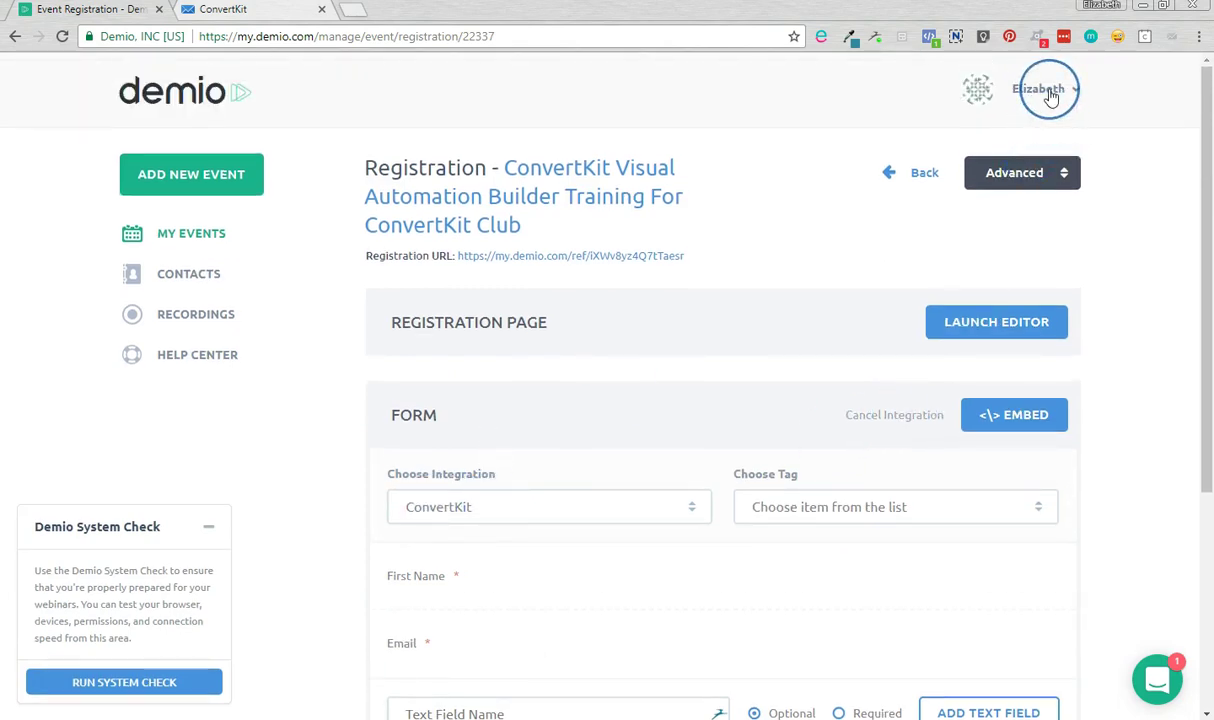
{"action": "left_click", "coordinate": [1040, 92]}
{"action": "middle_click", "coordinate": [990, 145]}
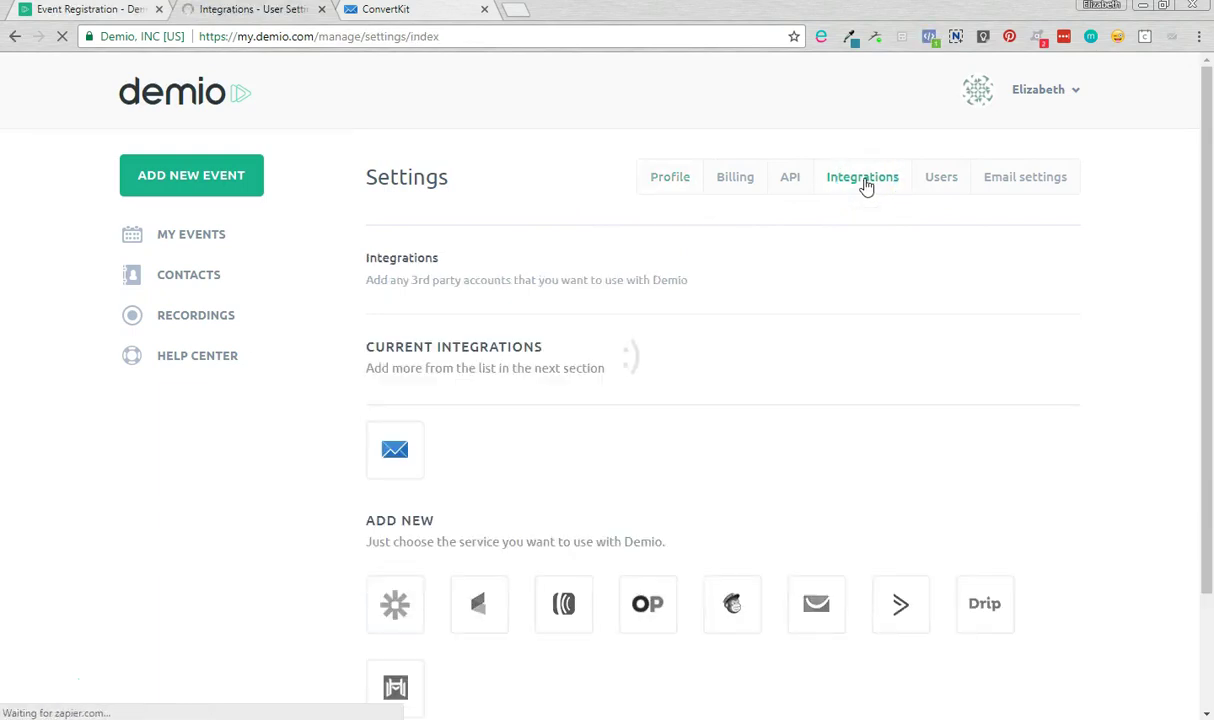
{"action": "scroll", "coordinate": [405, 503], "scroll_direction": "down", "scroll_amount": 3}
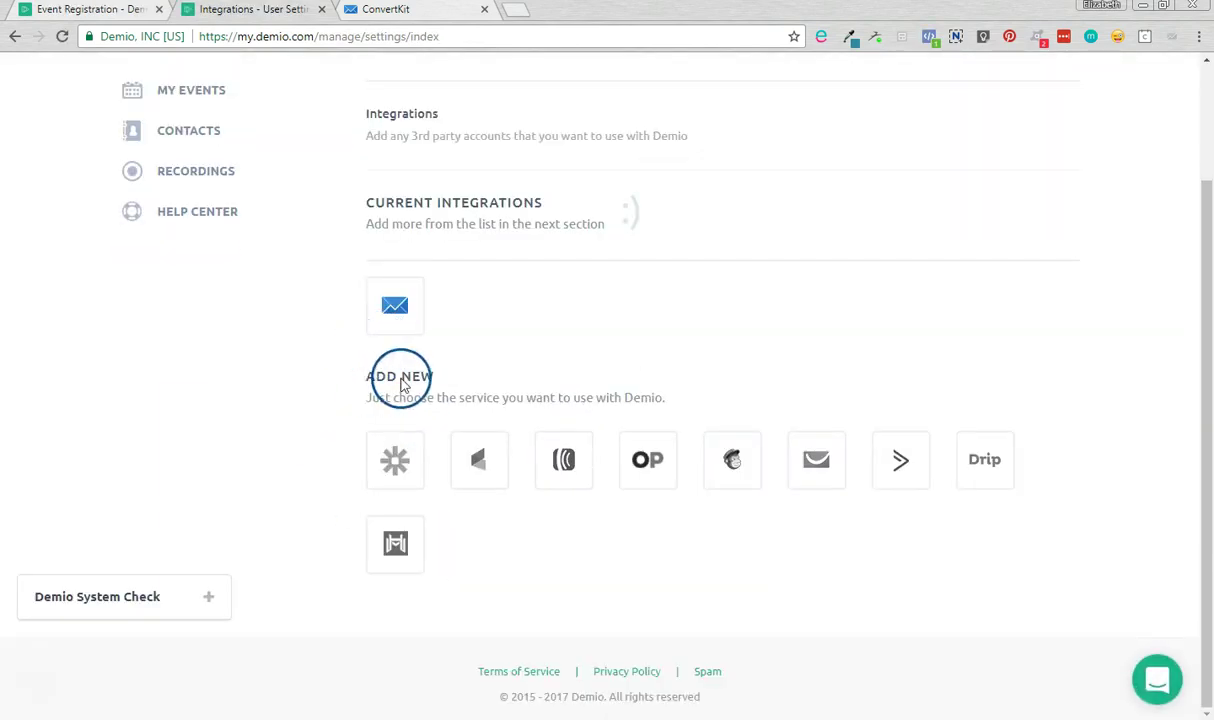
{"action": "scroll", "coordinate": [740, 333], "scroll_direction": "up", "scroll_amount": 3}
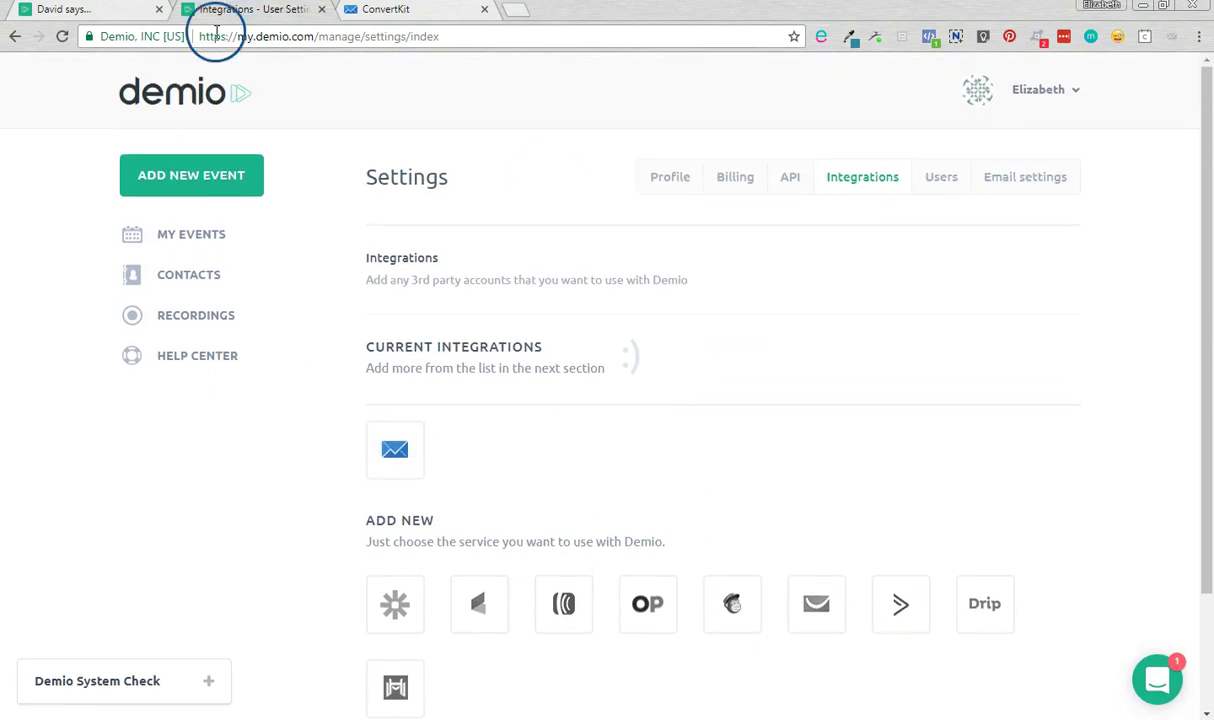
{"action": "left_click", "coordinate": [92, 13]}
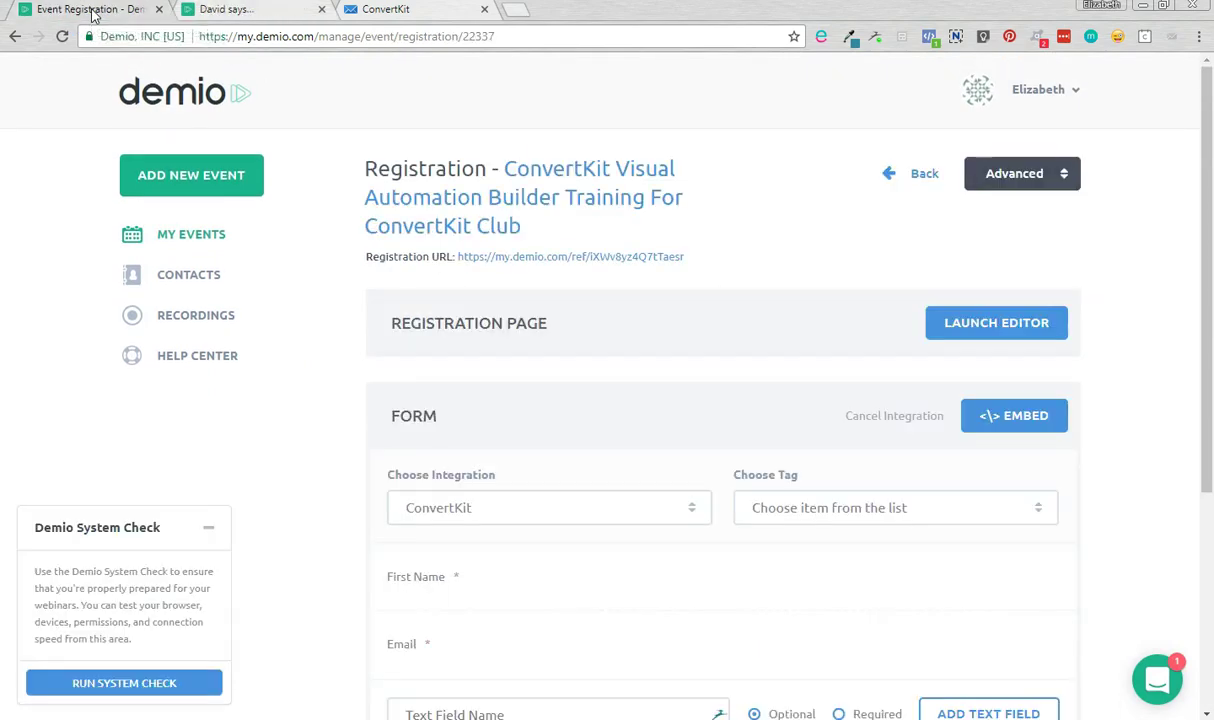
{"action": "scroll", "coordinate": [540, 400], "scroll_direction": "down", "scroll_amount": 5}
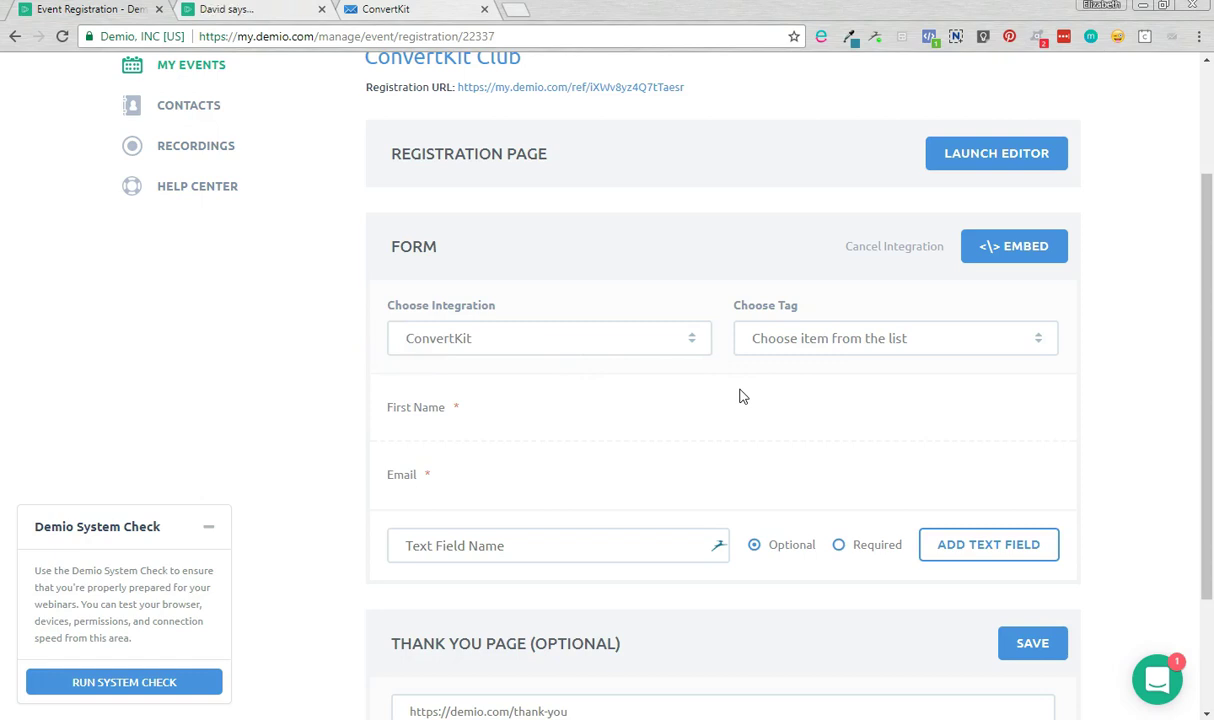
Assign the tag "Webinar: CKC visual automation builder" to the registration form's ConvertKit integration.
{"action": "left_click", "coordinate": [862, 338]}
{"action": "left_click_drag", "start_coordinate": [1062, 395], "coordinate": [1078, 636]}
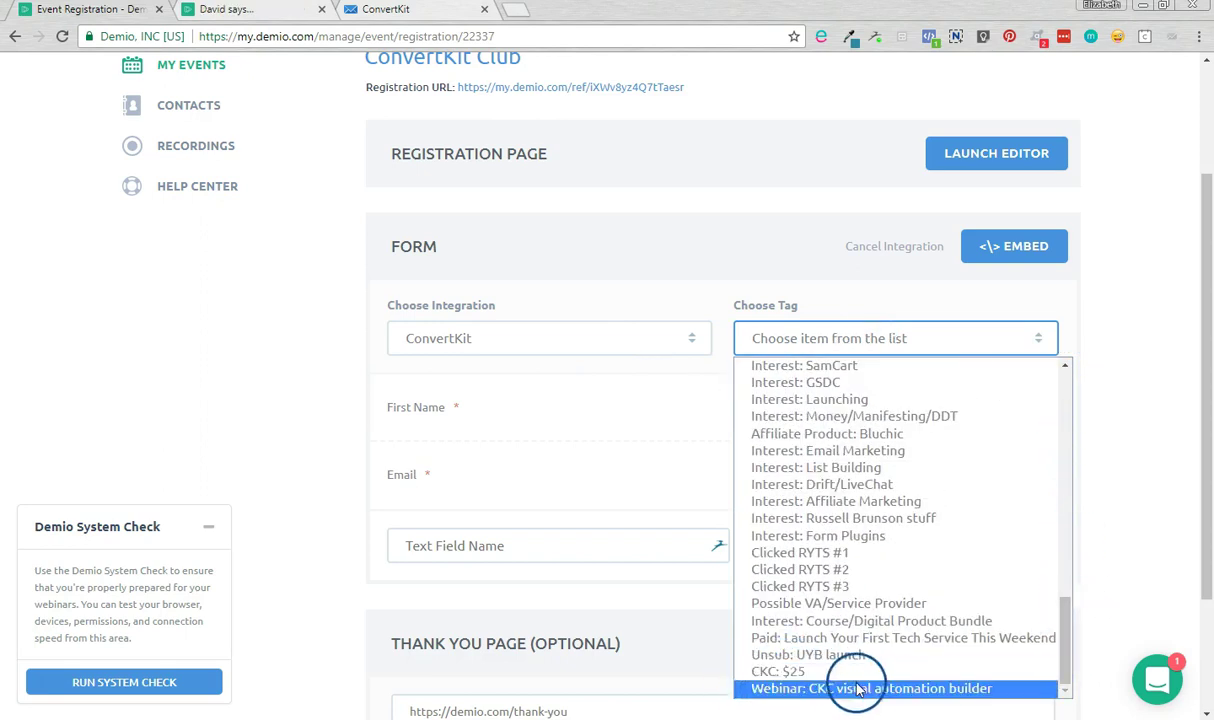
{"action": "left_click", "coordinate": [983, 689]}
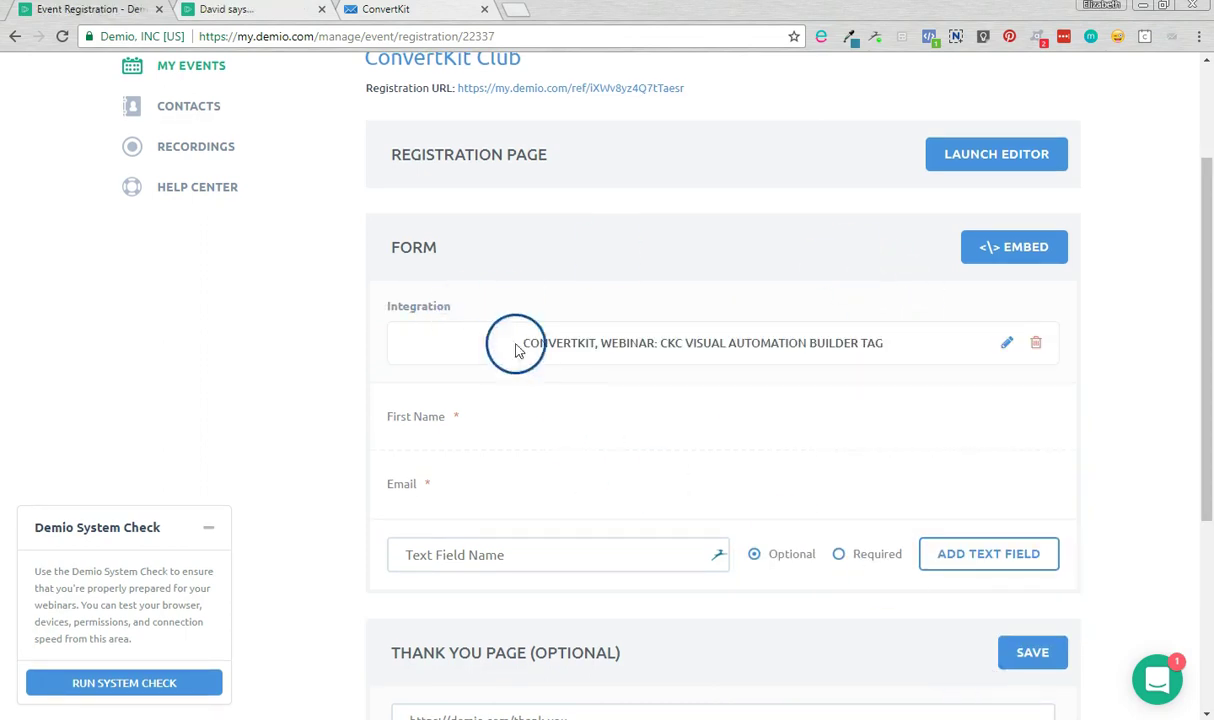
Review the thank you page and 1-click email link settings, and open the webinar's Automation Rules.
{"action": "scroll", "coordinate": [698, 422], "scroll_direction": "down", "scroll_amount": 3}
{"action": "scroll", "coordinate": [698, 425], "scroll_direction": "down", "scroll_amount": 1}
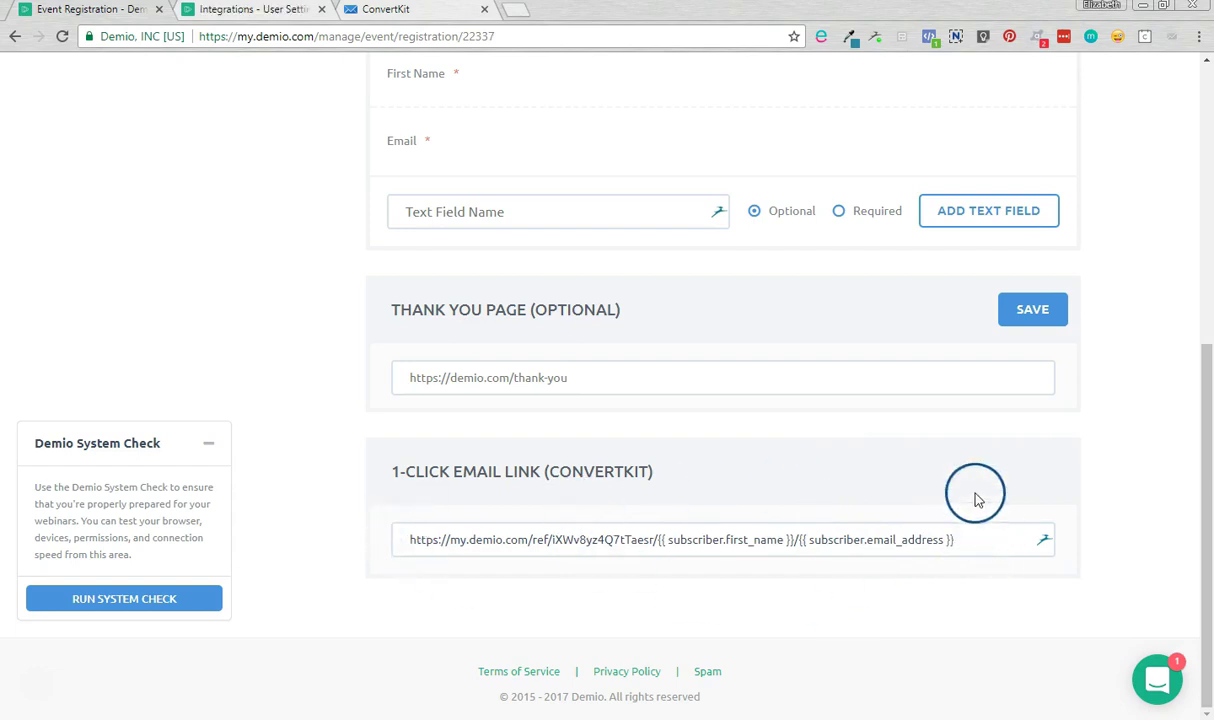
{"action": "scroll", "coordinate": [975, 496], "scroll_direction": "up", "scroll_amount": 3}
{"action": "scroll", "coordinate": [975, 500], "scroll_direction": "up", "scroll_amount": 2}
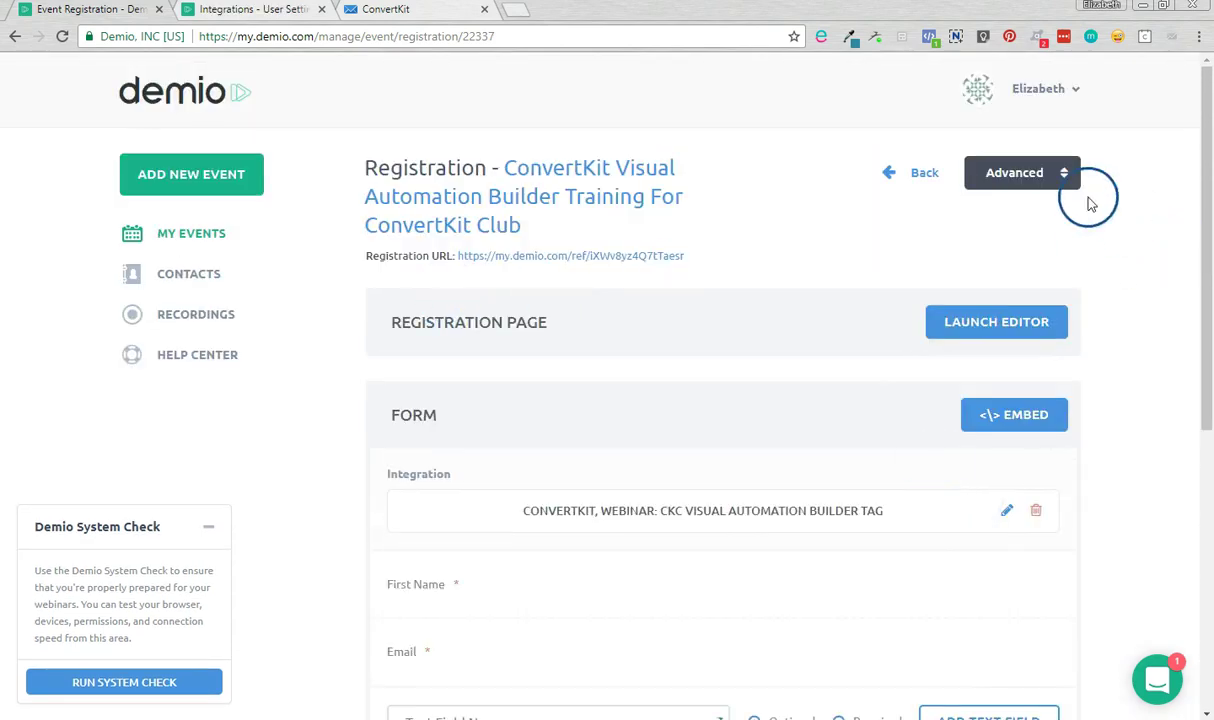
{"action": "left_click", "coordinate": [1035, 175]}
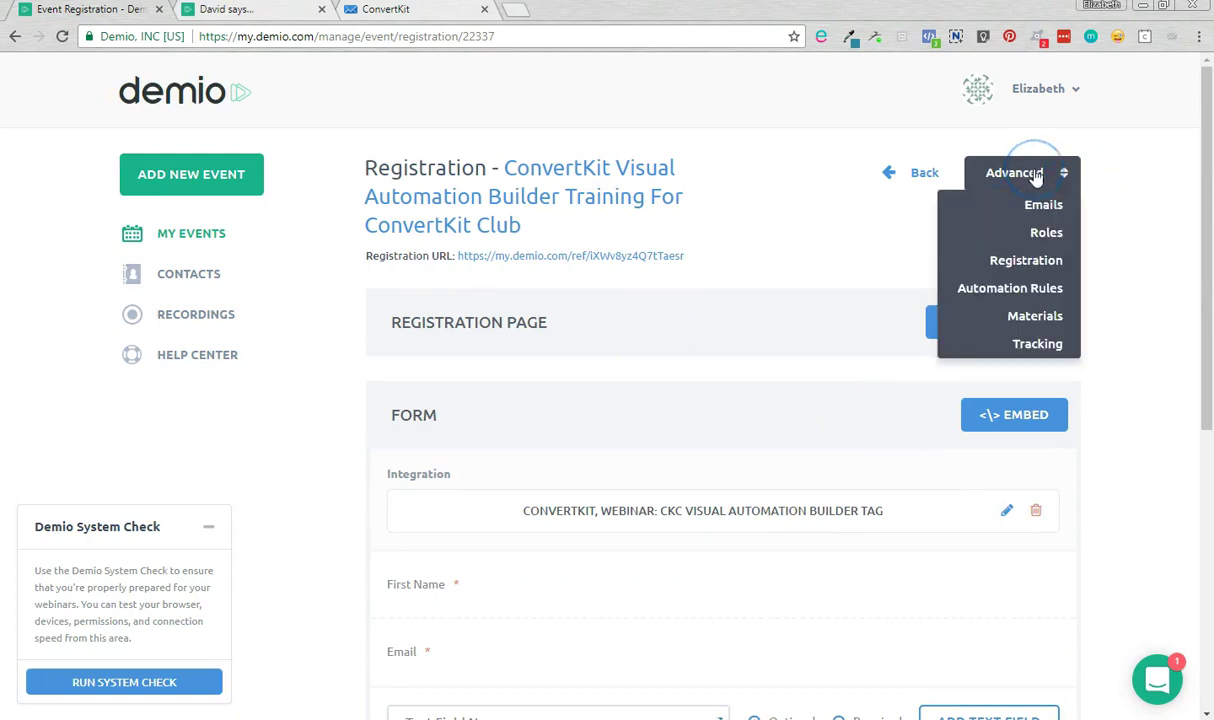
{"action": "left_click", "coordinate": [1038, 290]}
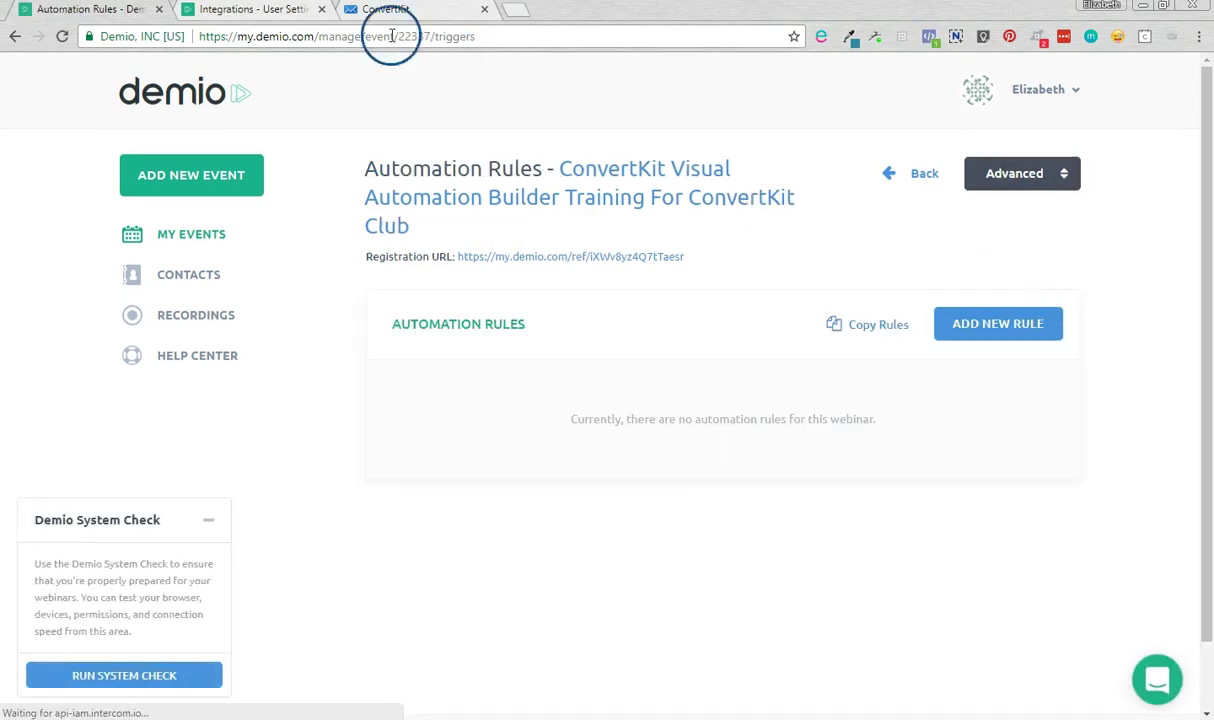
Switch to ConvertKit and add a custom field named "CKC visual automation builder webinar" to the listed subscriber, saving the subscriber.
{"action": "left_click", "coordinate": [451, 16]}
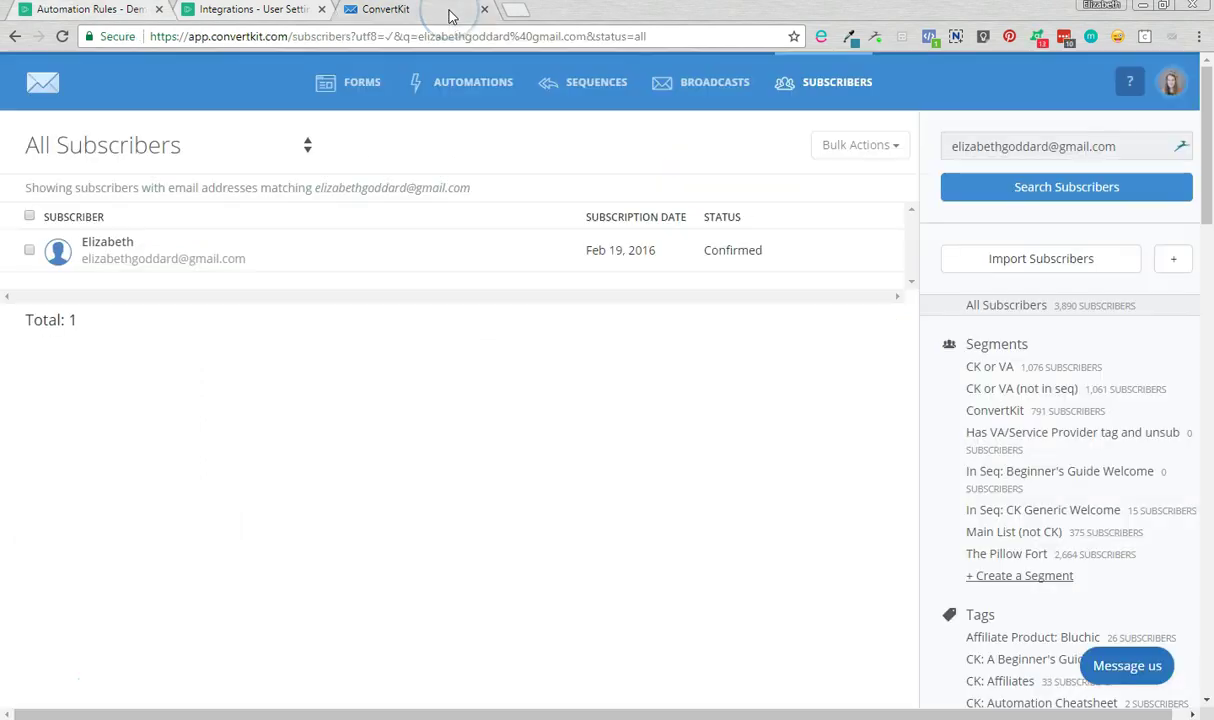
{"action": "left_click", "coordinate": [108, 258]}
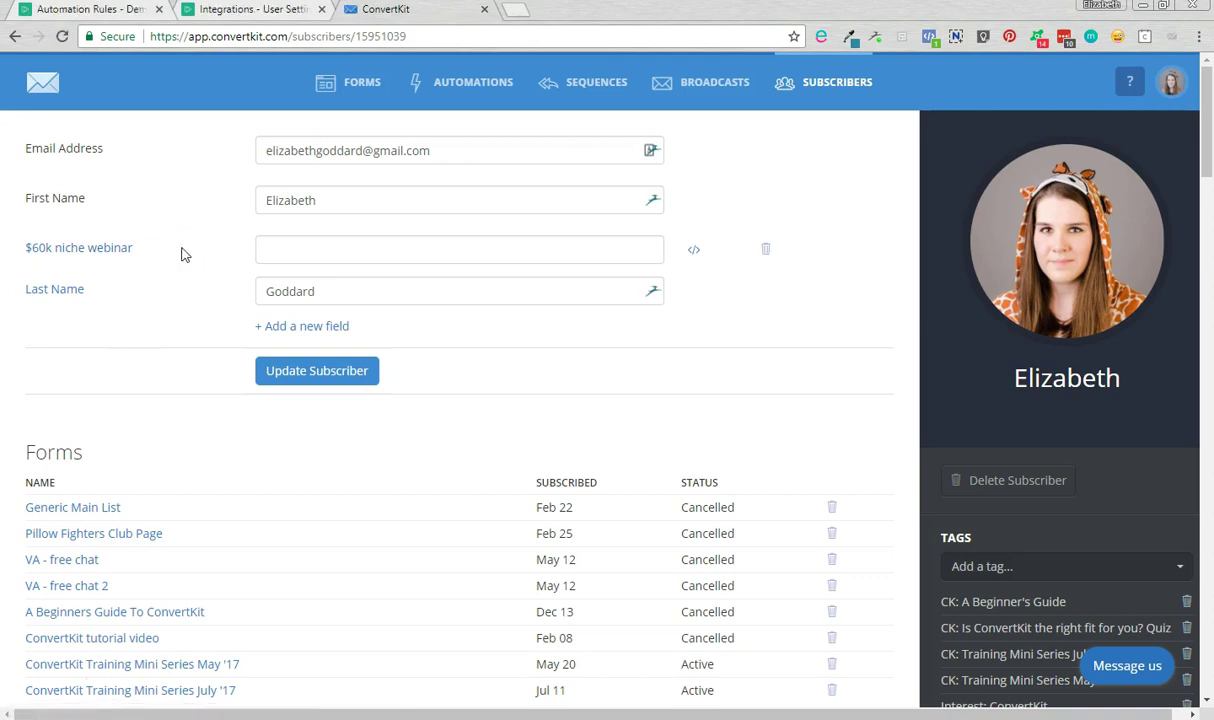
{"action": "left_click", "coordinate": [303, 326]}
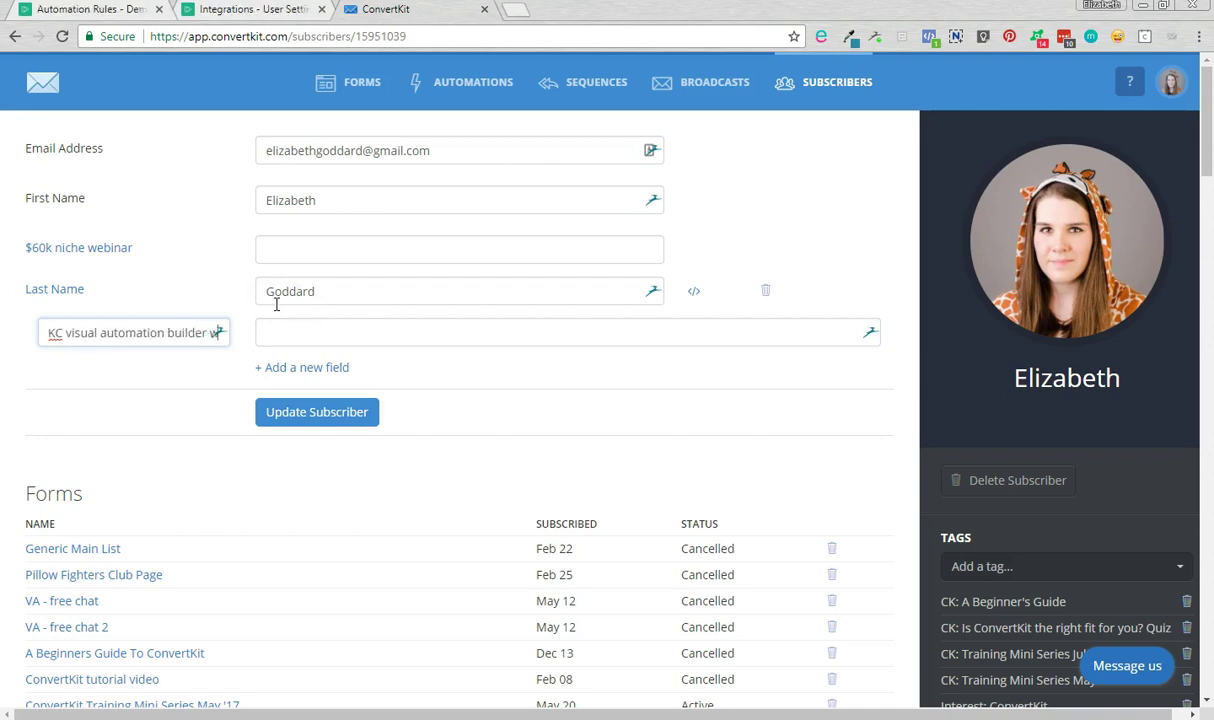
{"action": "left_click", "coordinate": [110, 380]}
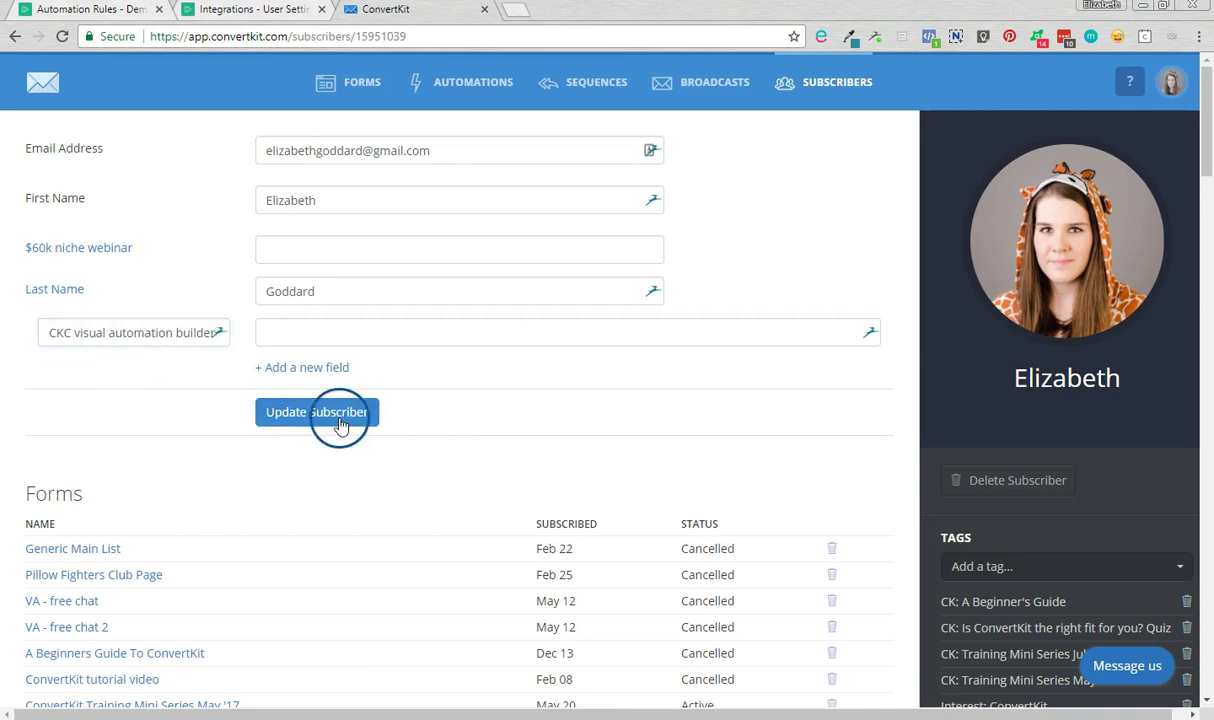
{"action": "left_click", "coordinate": [333, 418]}
{"action": "left_click", "coordinate": [336, 420]}
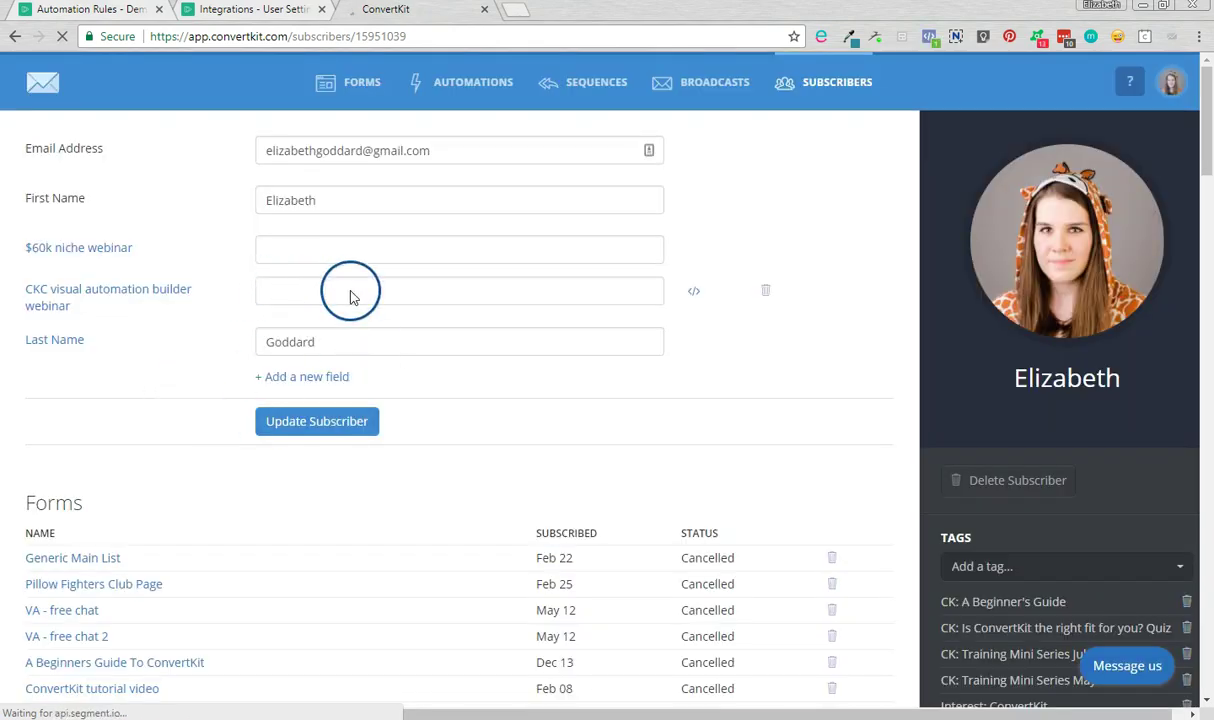
Return to Demio, close the integrations page, and start a new automation rule with the Registers trigger.
{"action": "left_click", "coordinate": [127, 12]}
{"action": "left_click", "coordinate": [321, 9]}
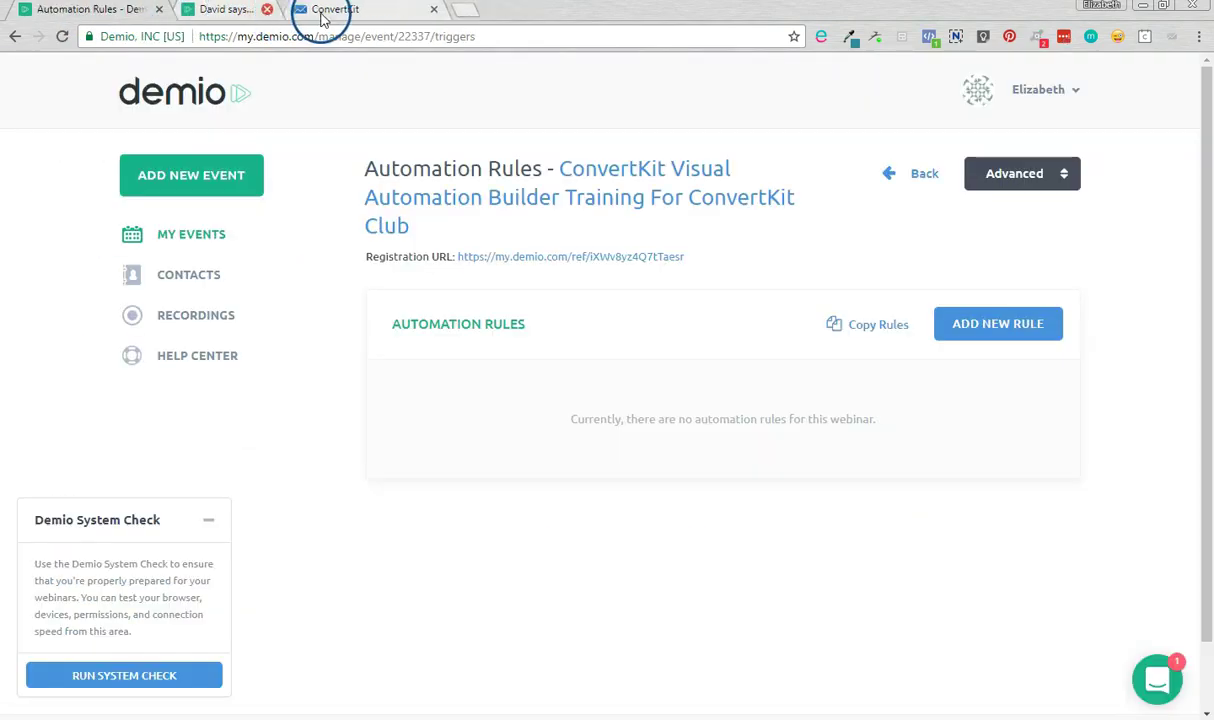
{"action": "left_click", "coordinate": [1004, 325]}
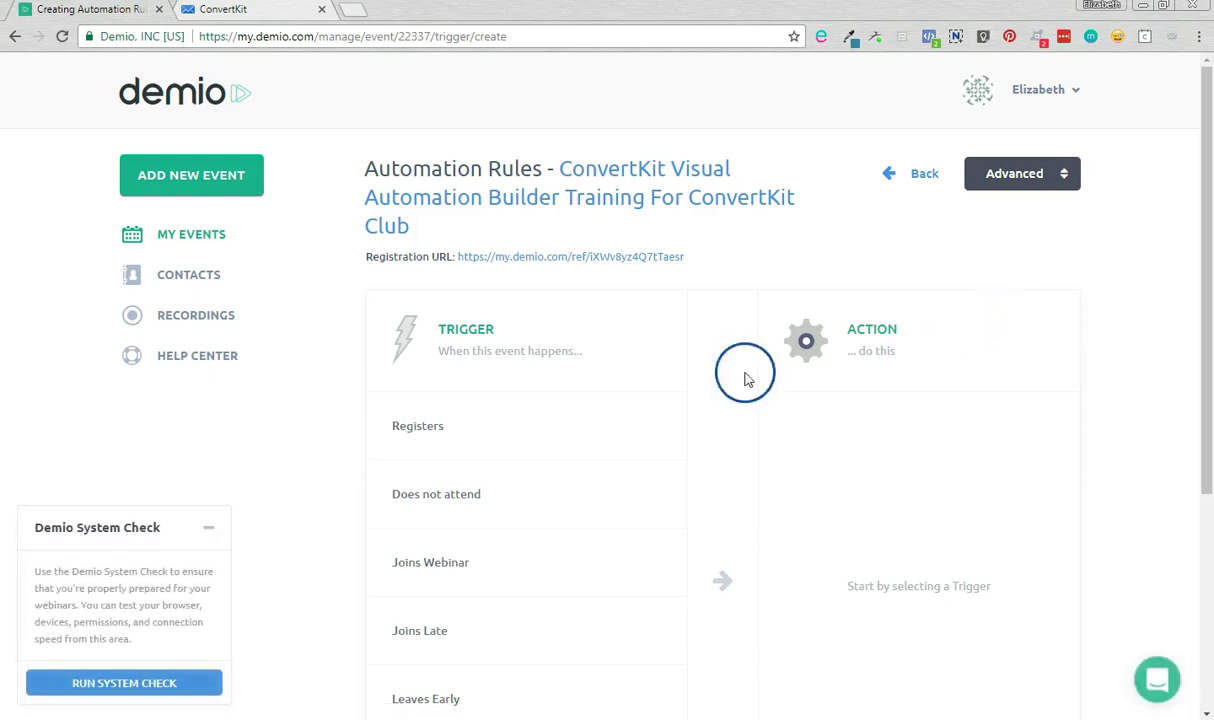
{"action": "scroll", "coordinate": [521, 357], "scroll_direction": "down", "scroll_amount": 1}
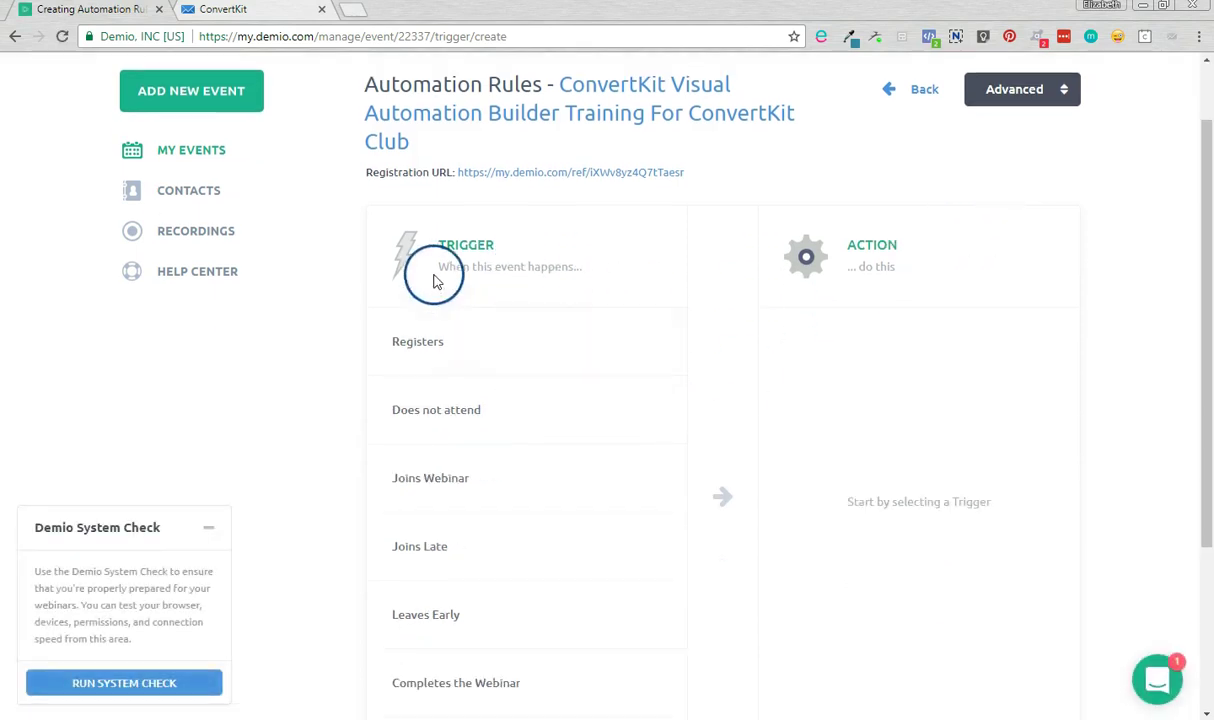
{"action": "left_click", "coordinate": [406, 339]}
{"action": "scroll", "coordinate": [958, 345], "scroll_direction": "down", "scroll_amount": 2}
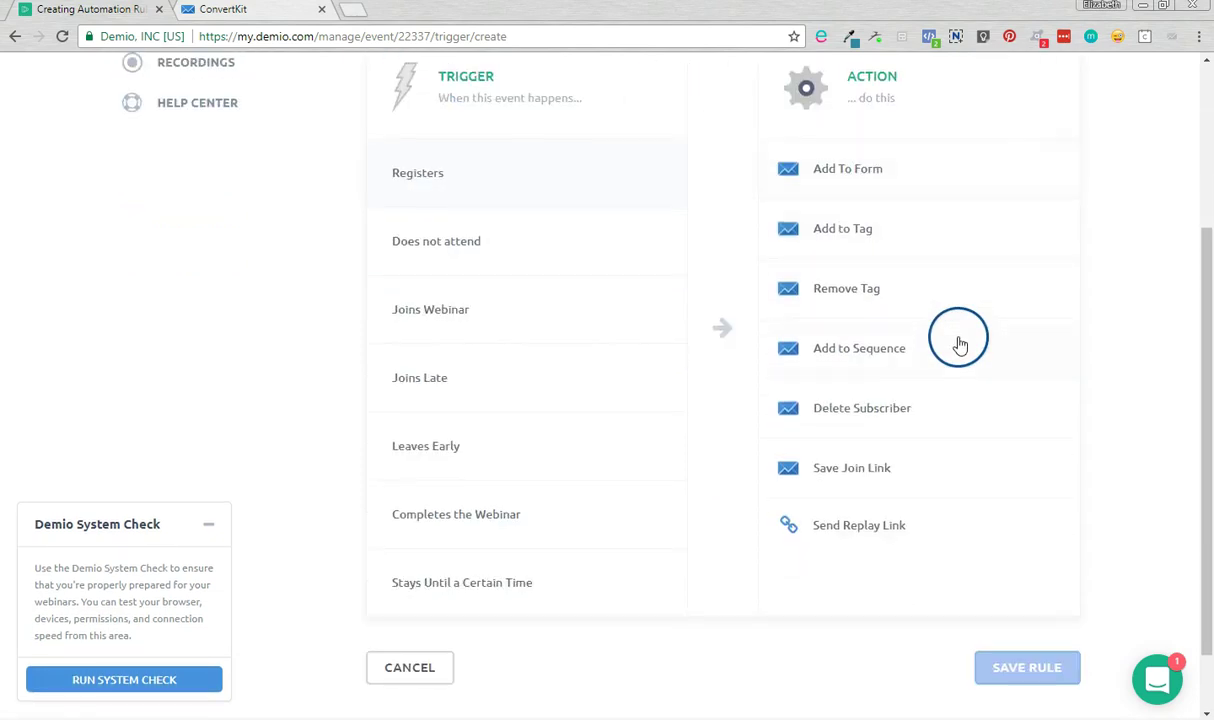
Set the rule's action to Save Join Link into the "CKC visual automation builder webinar" field and save the rule.
{"action": "left_click", "coordinate": [940, 476]}
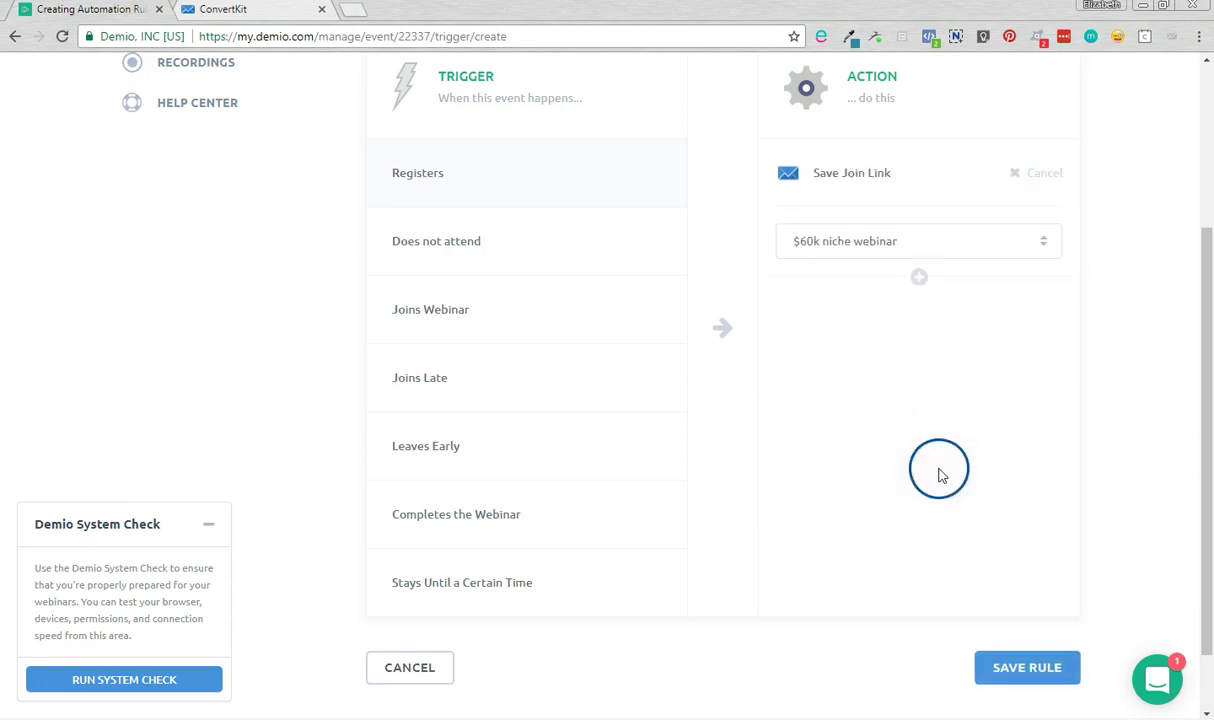
{"action": "left_click", "coordinate": [885, 241]}
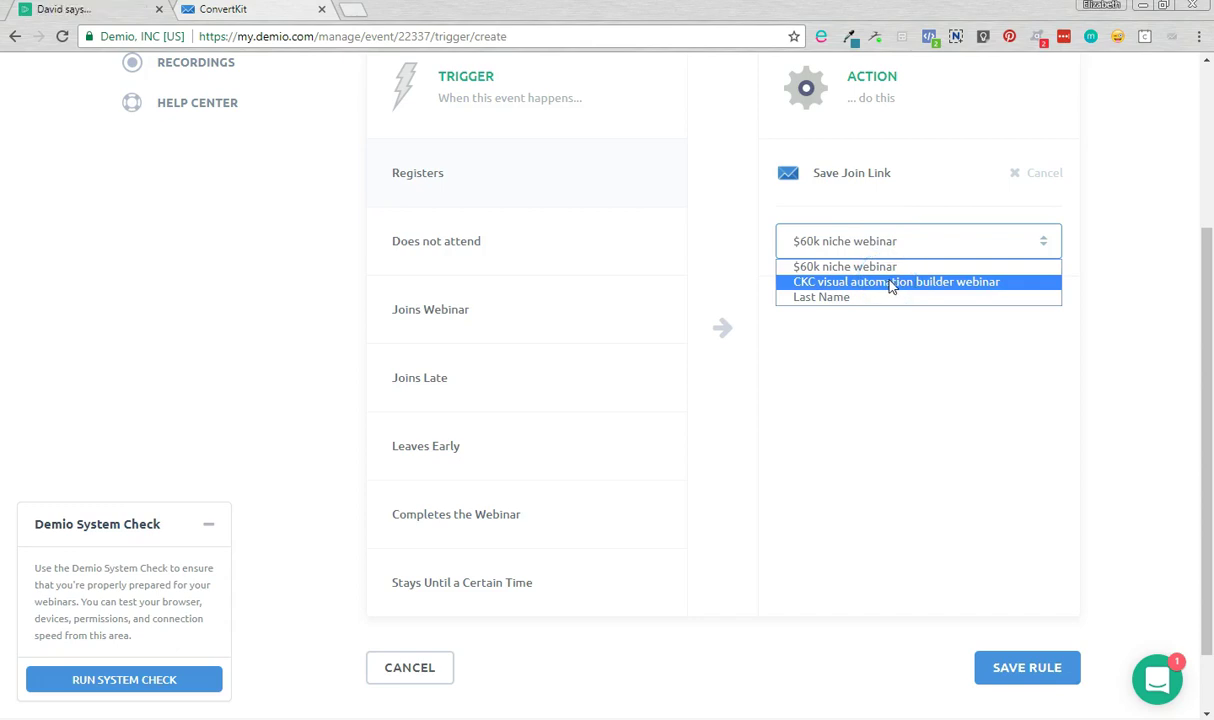
{"action": "left_click", "coordinate": [890, 282]}
{"action": "scroll", "coordinate": [900, 295], "scroll_direction": "down", "scroll_amount": 1}
{"action": "left_click", "coordinate": [1035, 595]}
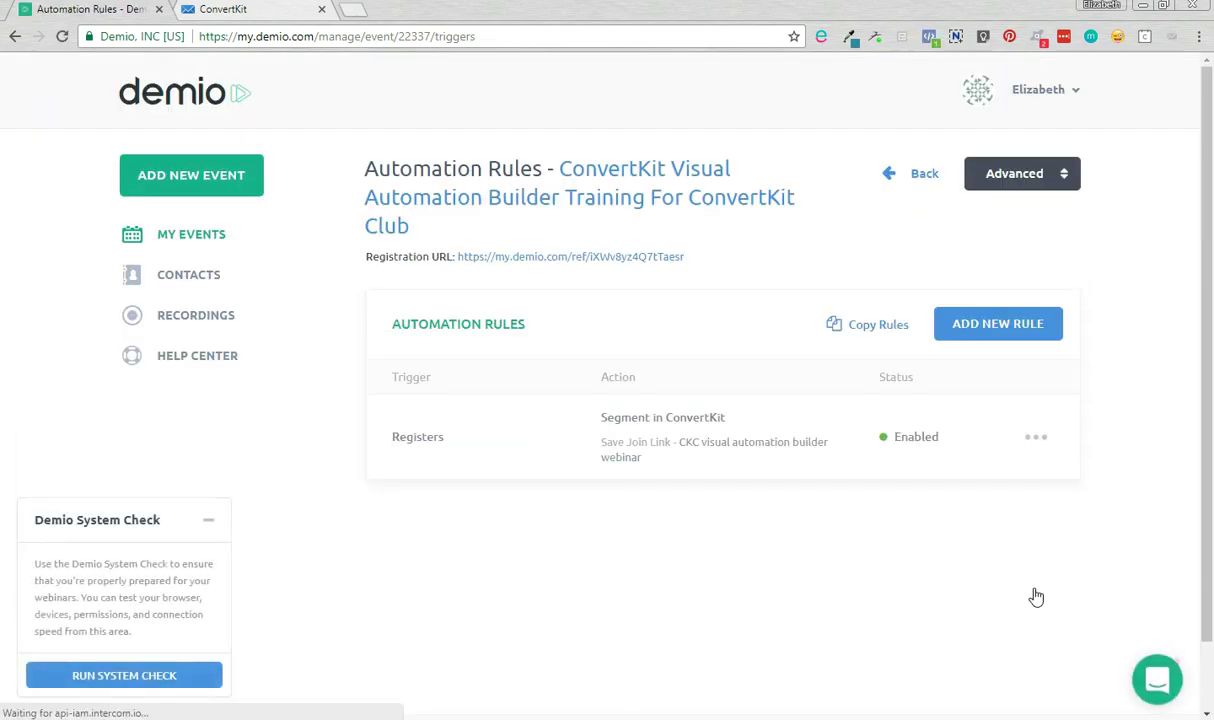
Look at the webinar's Materials page for uploading presentation materials.
{"action": "left_click", "coordinate": [34, 672]}
{"action": "left_click", "coordinate": [1052, 176]}
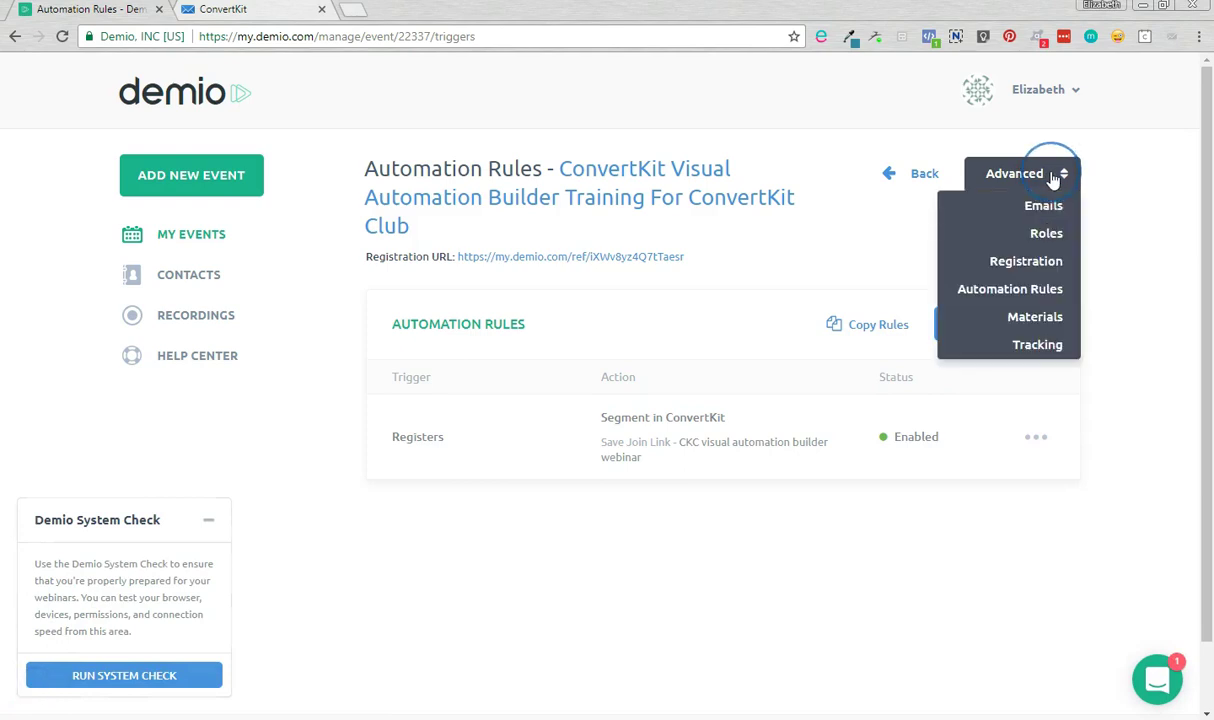
{"action": "left_click", "coordinate": [1040, 319]}
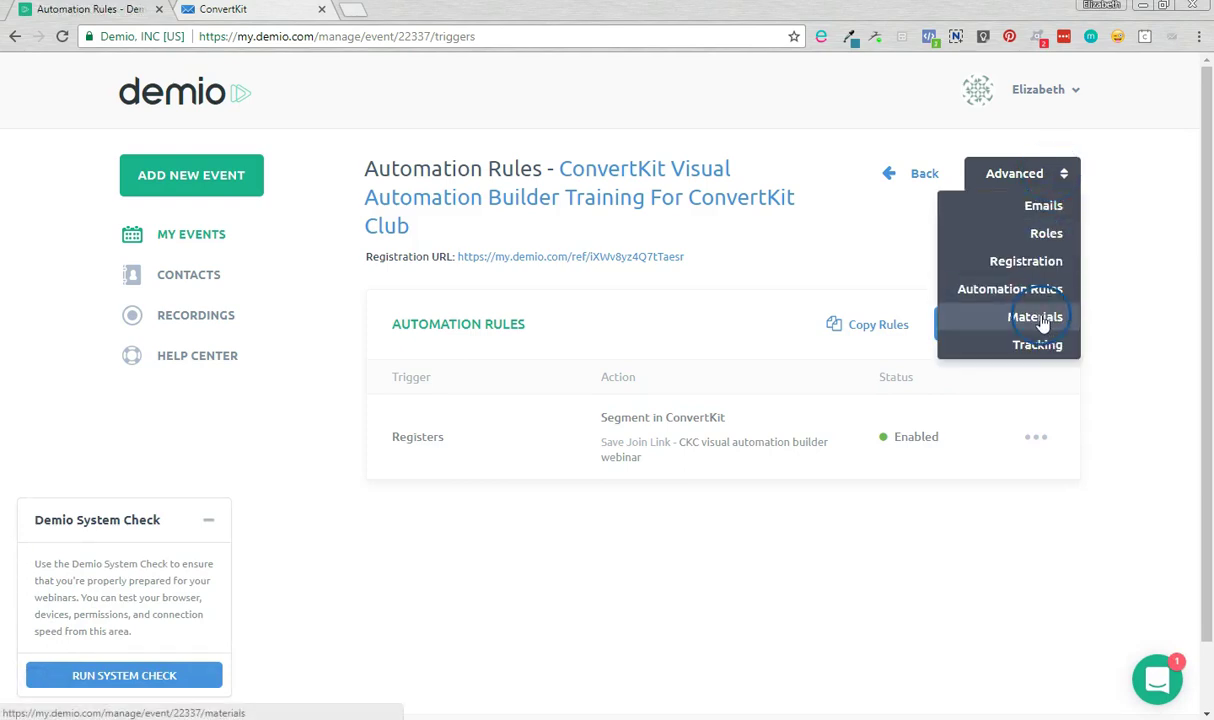
{"action": "left_click", "coordinate": [1046, 320]}
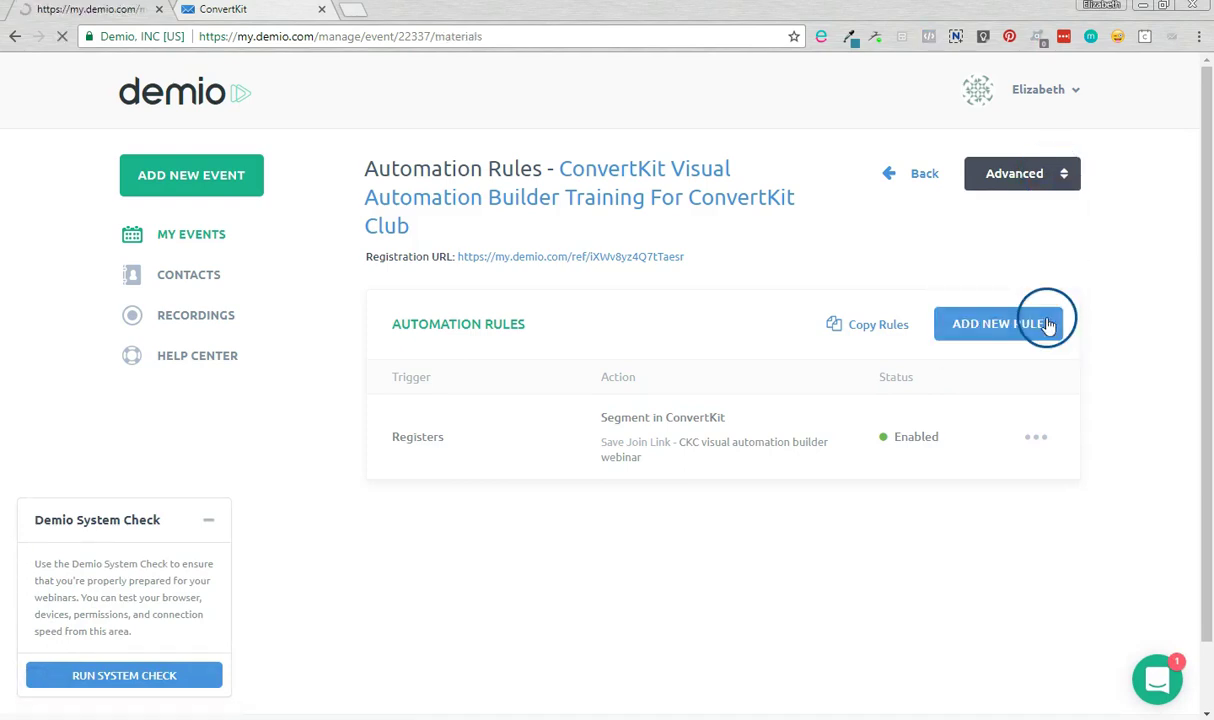
Examine the webinar's Tracking settings, including the code sections for the registration and thank you pages.
{"action": "left_click", "coordinate": [1011, 178]}
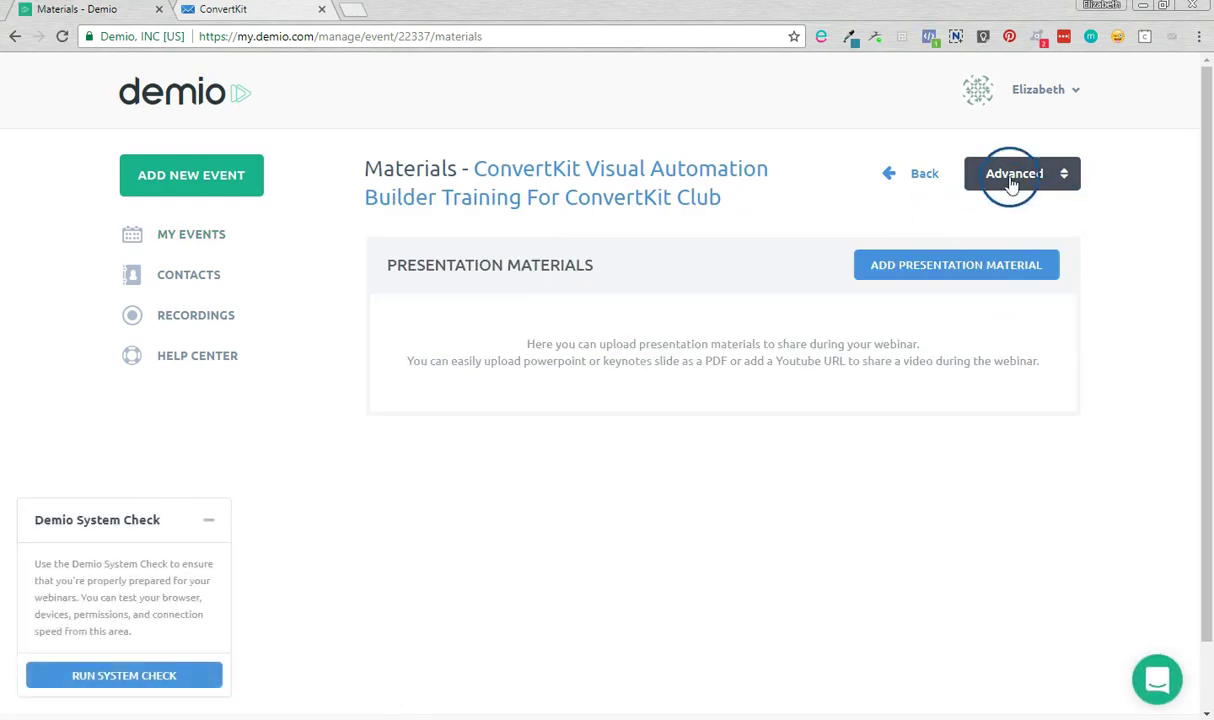
{"action": "left_click", "coordinate": [1048, 343]}
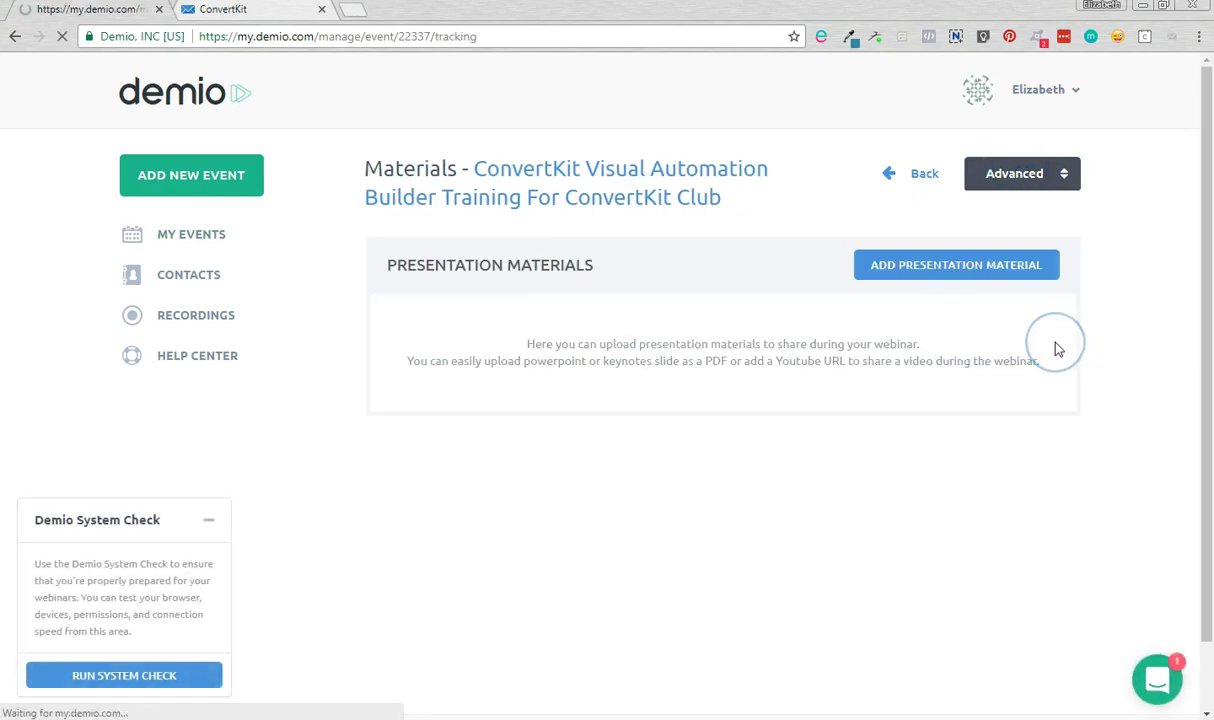
{"action": "scroll", "coordinate": [1058, 348], "scroll_direction": "down", "scroll_amount": 3}
{"action": "scroll", "coordinate": [1056, 347], "scroll_direction": "up", "scroll_amount": 3}
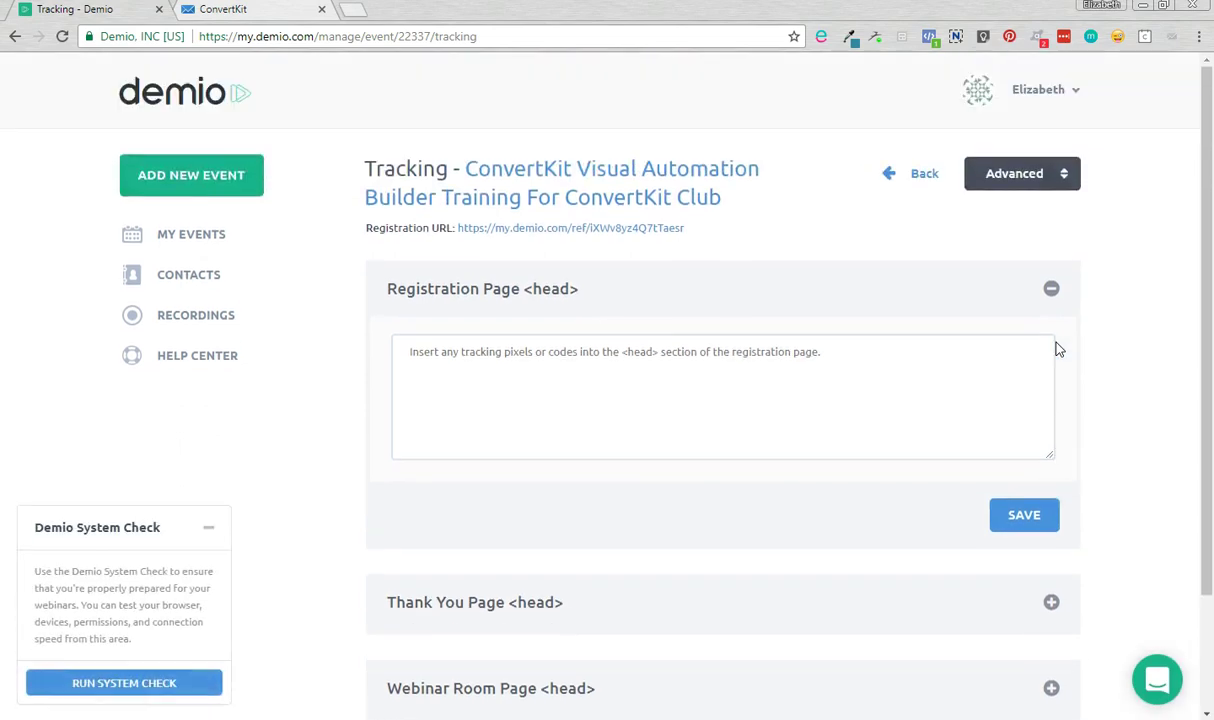
{"action": "scroll", "coordinate": [1056, 347], "scroll_direction": "down", "scroll_amount": 3}
{"action": "left_click", "coordinate": [1051, 459]}
{"action": "left_click", "coordinate": [1051, 146]}
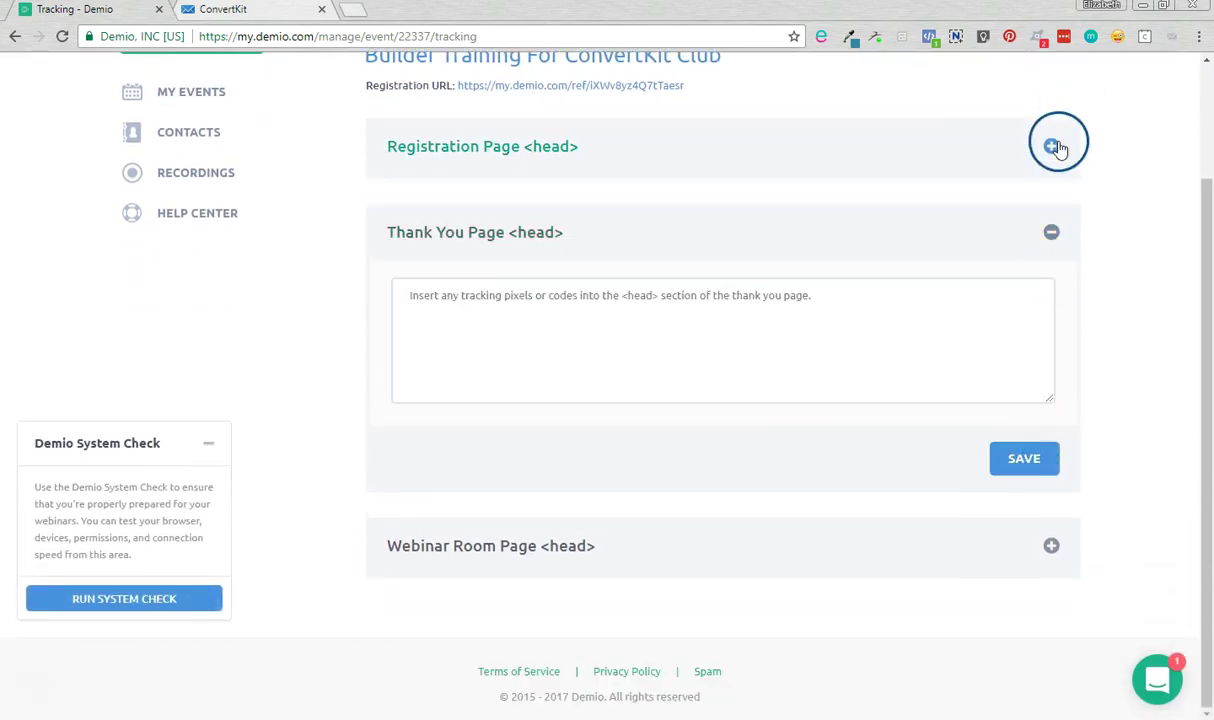
{"action": "scroll", "coordinate": [1058, 146], "scroll_direction": "up", "scroll_amount": 3}
Start another automation rule and examine the Leaves Early trigger's time options, then clear that trigger.
{"action": "left_click", "coordinate": [1013, 174]}
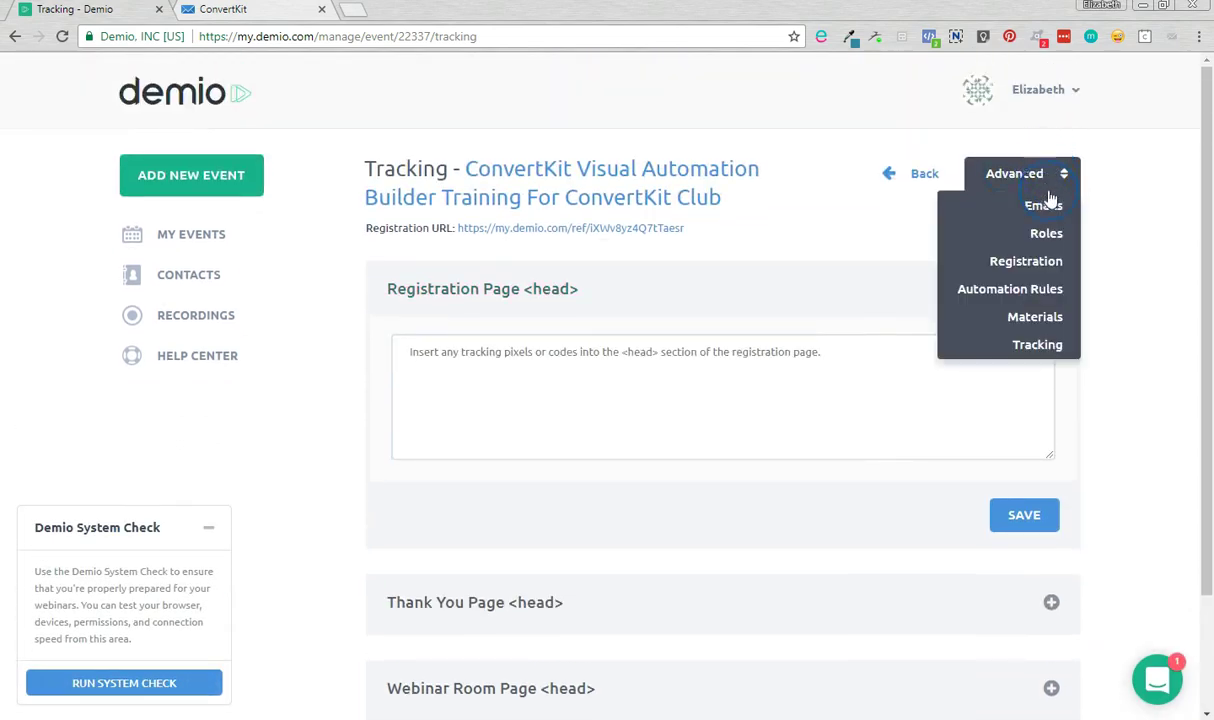
{"action": "left_click", "coordinate": [1036, 289]}
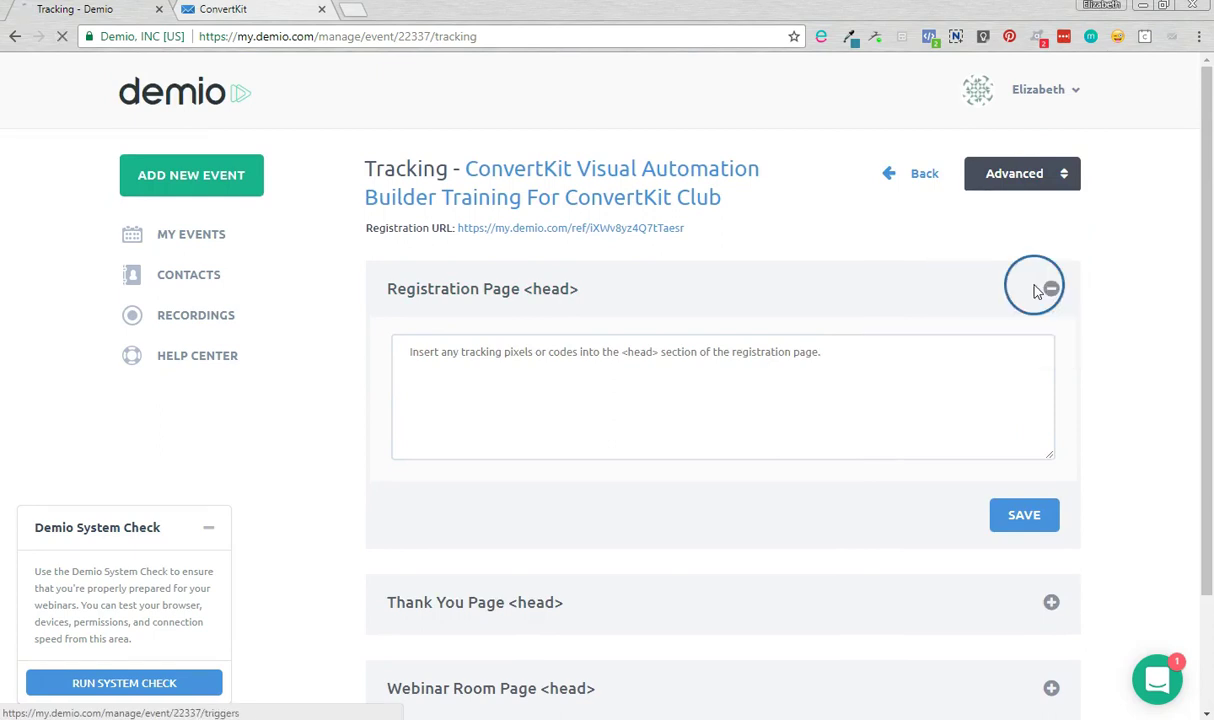
{"action": "scroll", "coordinate": [1021, 283], "scroll_direction": "down", "scroll_amount": 1}
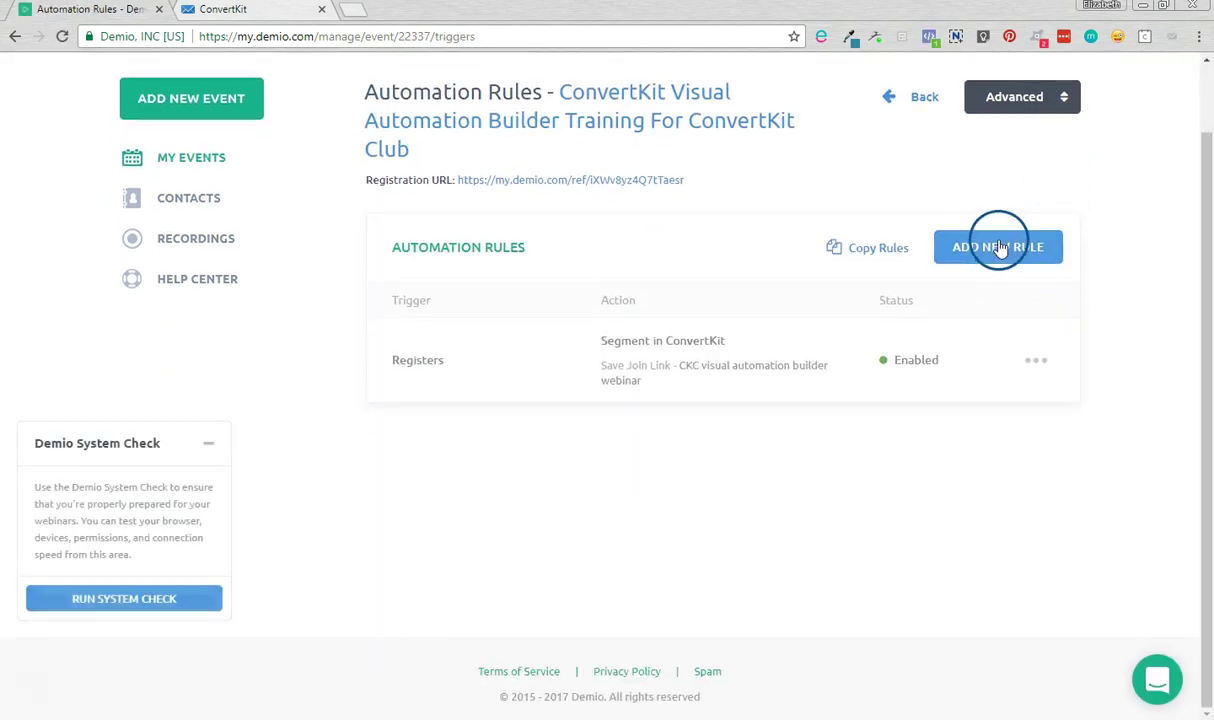
{"action": "left_click", "coordinate": [997, 248]}
{"action": "scroll", "coordinate": [324, 395], "scroll_direction": "down", "scroll_amount": 3}
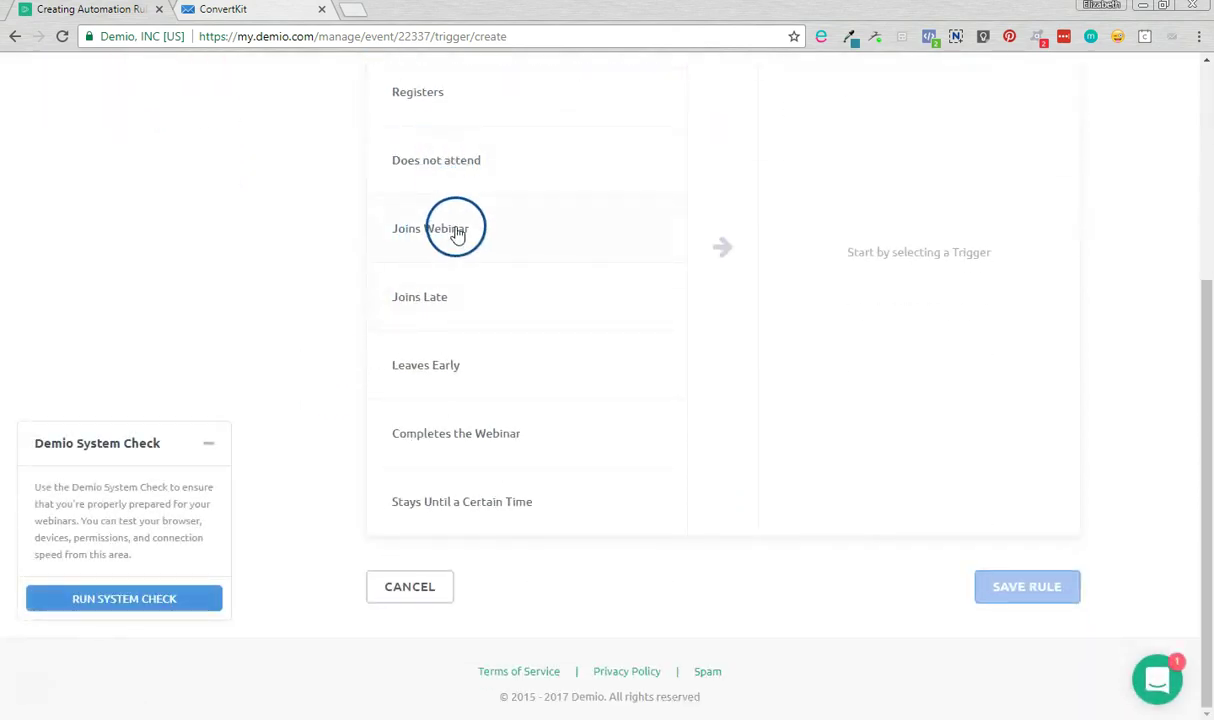
{"action": "left_click", "coordinate": [433, 364]}
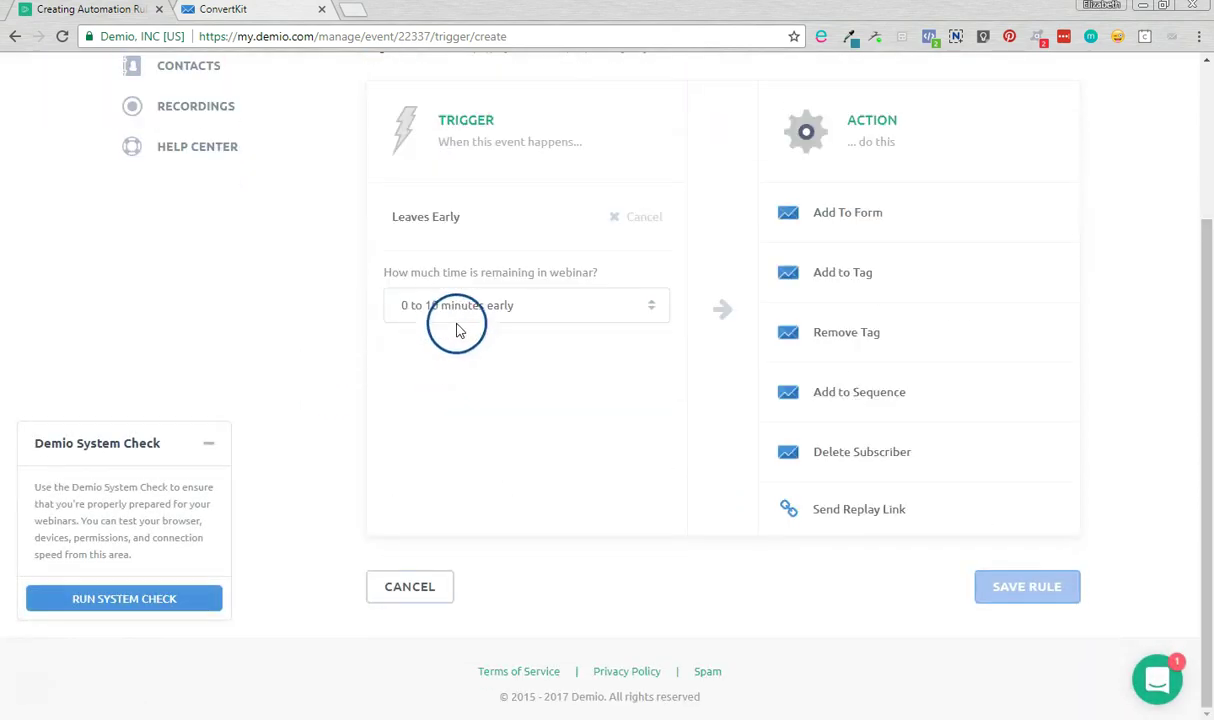
{"action": "left_click", "coordinate": [479, 312]}
{"action": "left_click", "coordinate": [650, 216]}
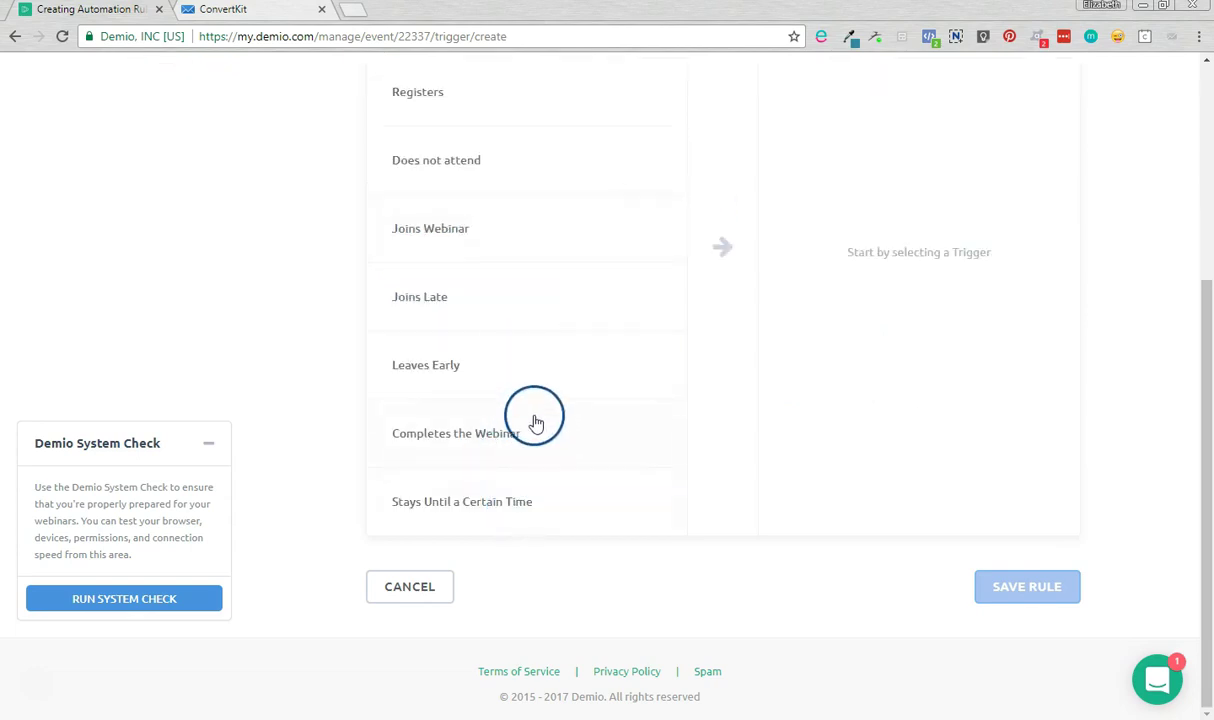
Examine the Stays Until a Certain Time trigger and its available actions, clear it, and review the remaining triggers.
{"action": "scroll", "coordinate": [545, 292], "scroll_direction": "up", "scroll_amount": 2}
{"action": "scroll", "coordinate": [580, 618], "scroll_direction": "down", "scroll_amount": 1}
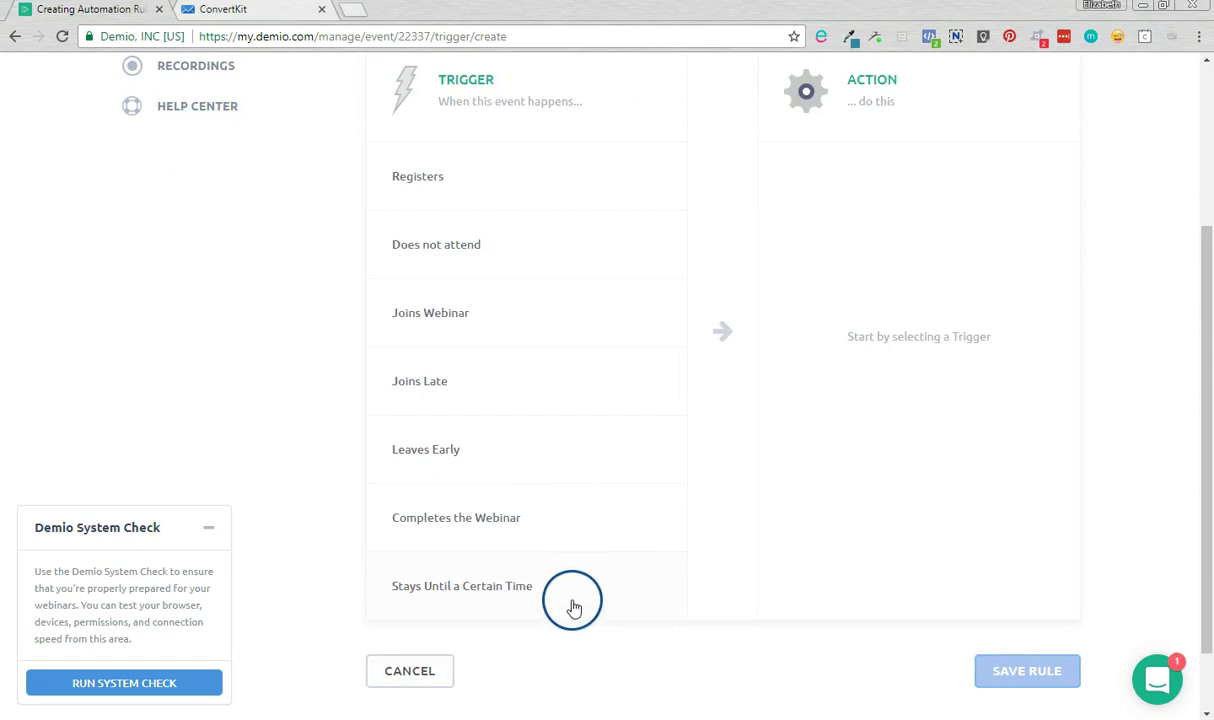
{"action": "left_click", "coordinate": [573, 589]}
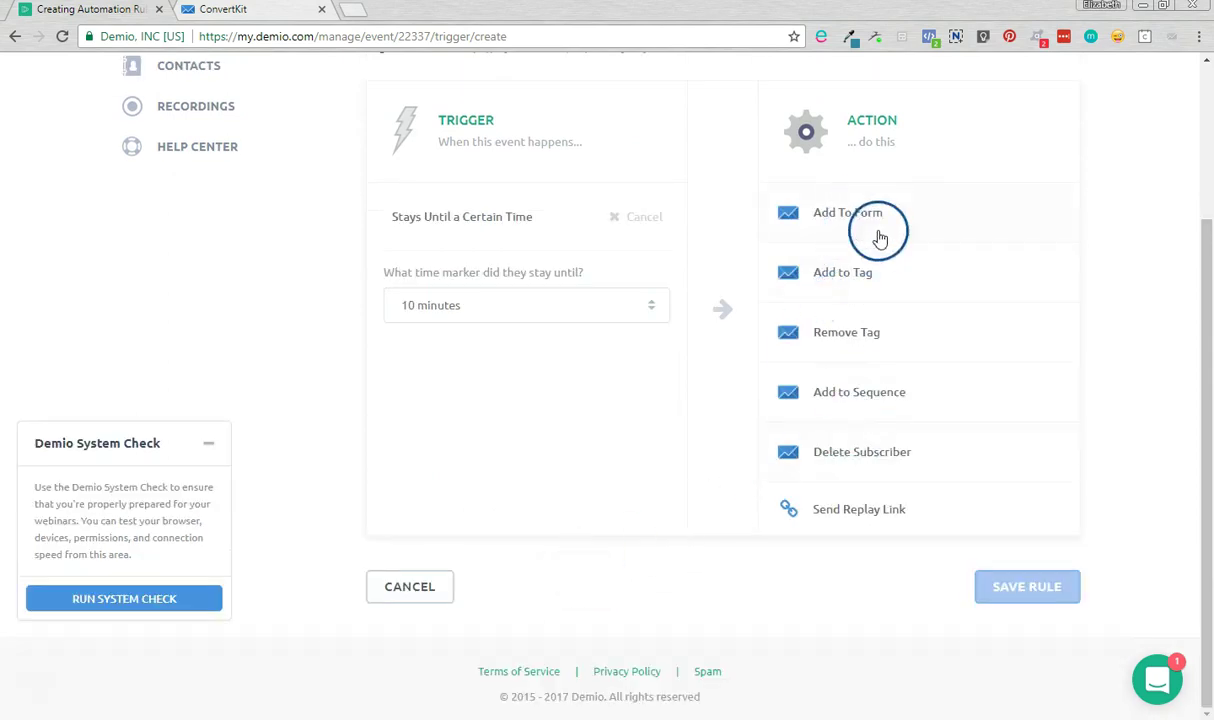
{"action": "left_click", "coordinate": [640, 216]}
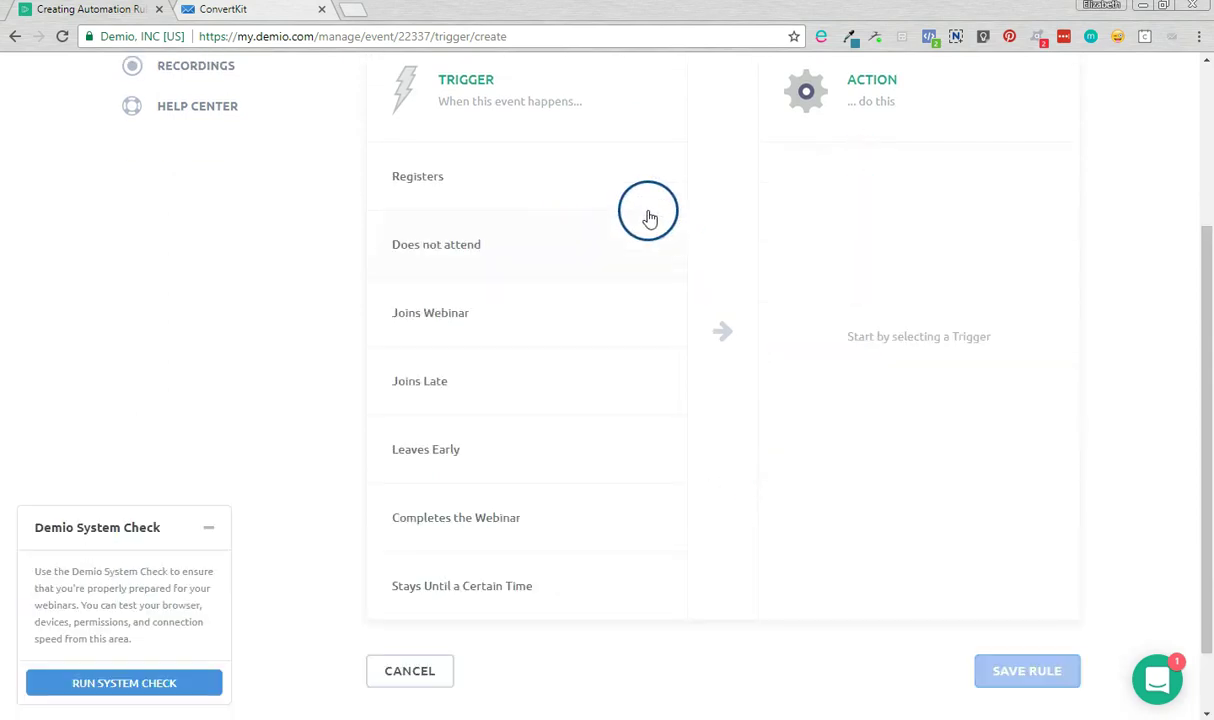
{"action": "scroll", "coordinate": [648, 217], "scroll_direction": "up", "scroll_amount": 2}
{"action": "scroll", "coordinate": [875, 425], "scroll_direction": "down", "scroll_amount": 3}
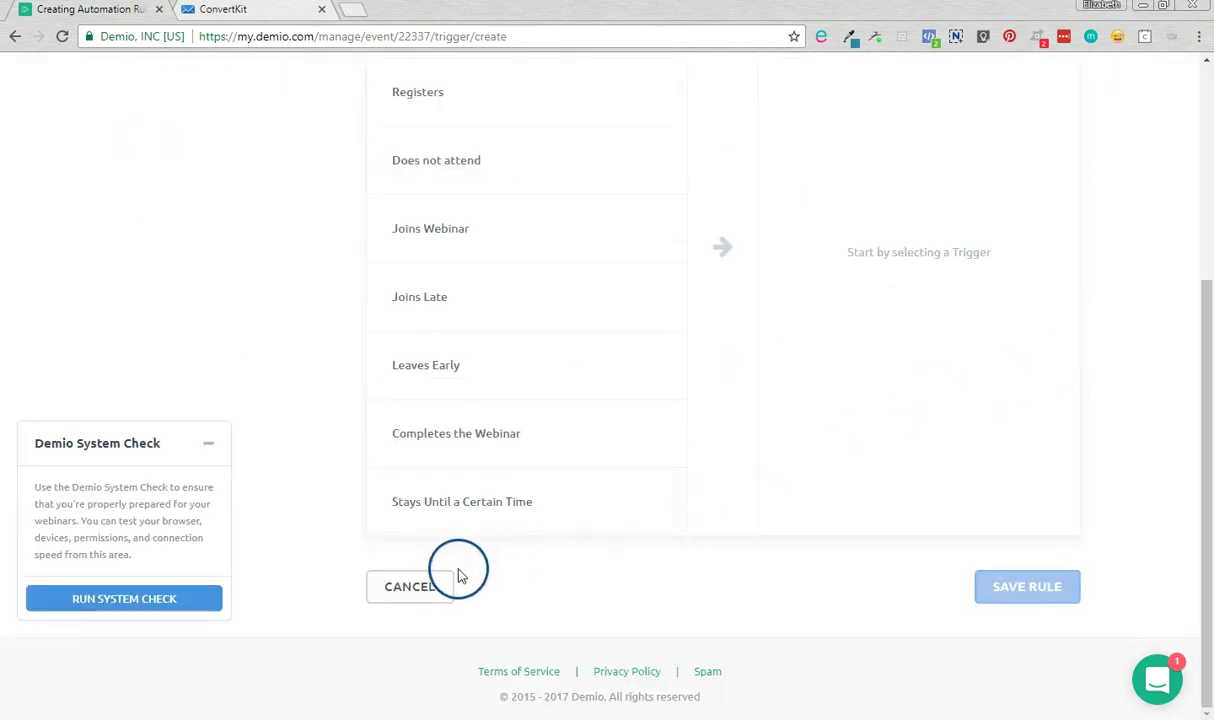
Cancel the new automation rule and open the webinar's public registration page from its registration URL.
{"action": "left_click", "coordinate": [411, 587]}
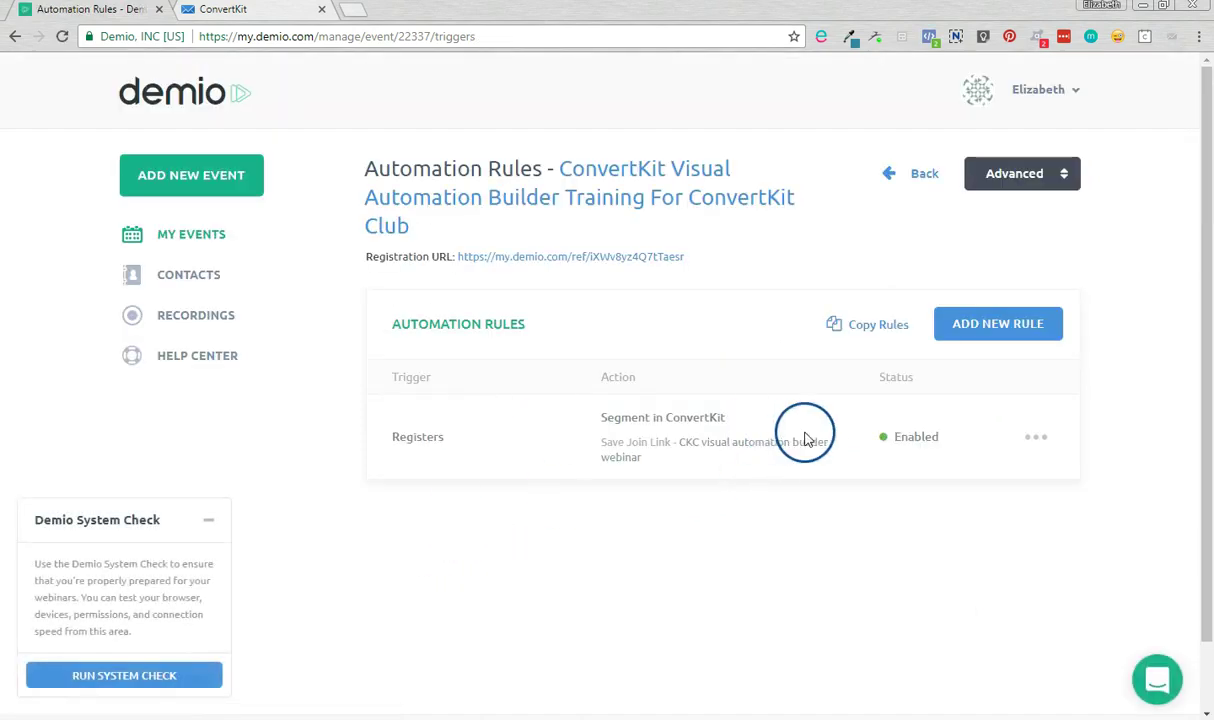
{"action": "left_click", "coordinate": [569, 256]}
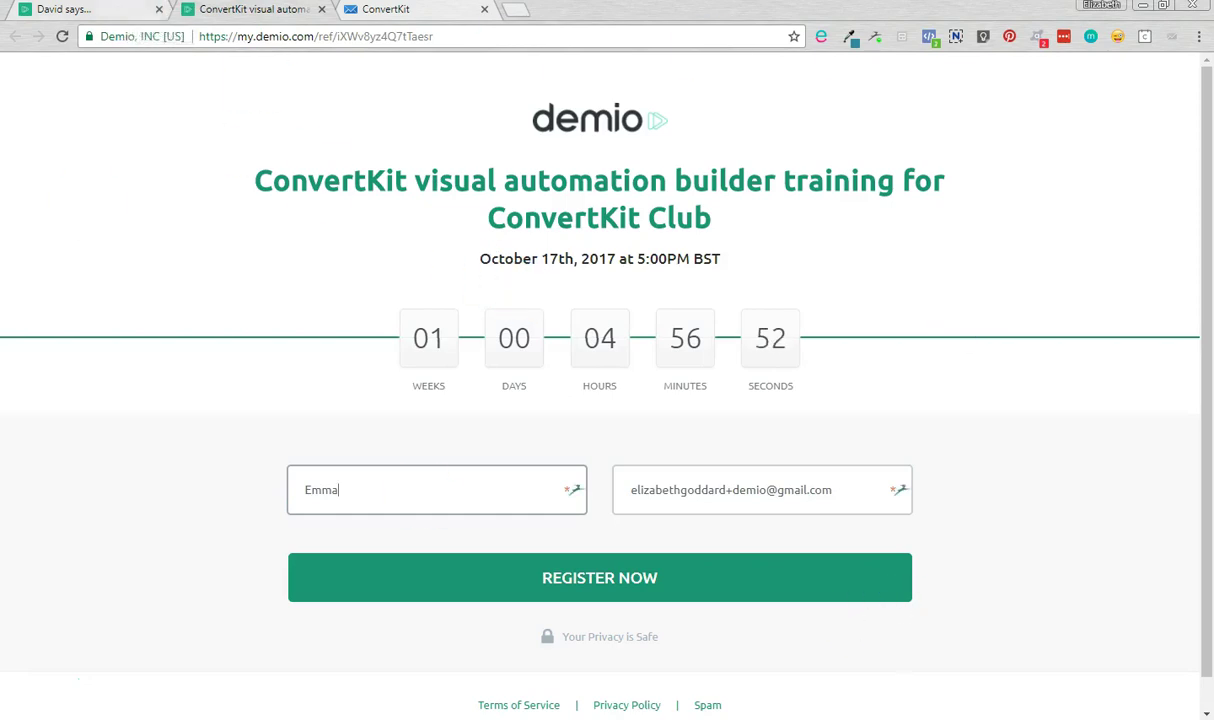
Examine the webinar's registration page in the Demio page editor, then close the editor without making changes.
{"action": "left_click", "coordinate": [60, 12]}
{"action": "left_click", "coordinate": [1014, 171]}
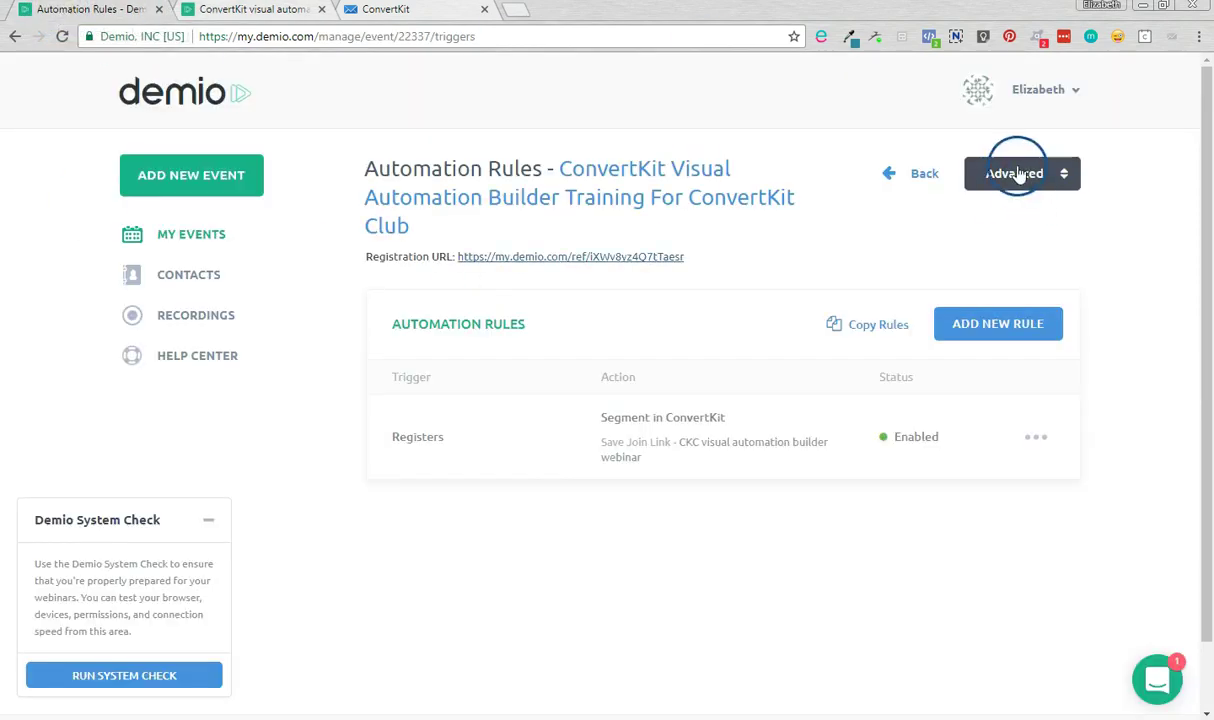
{"action": "left_click", "coordinate": [1037, 268]}
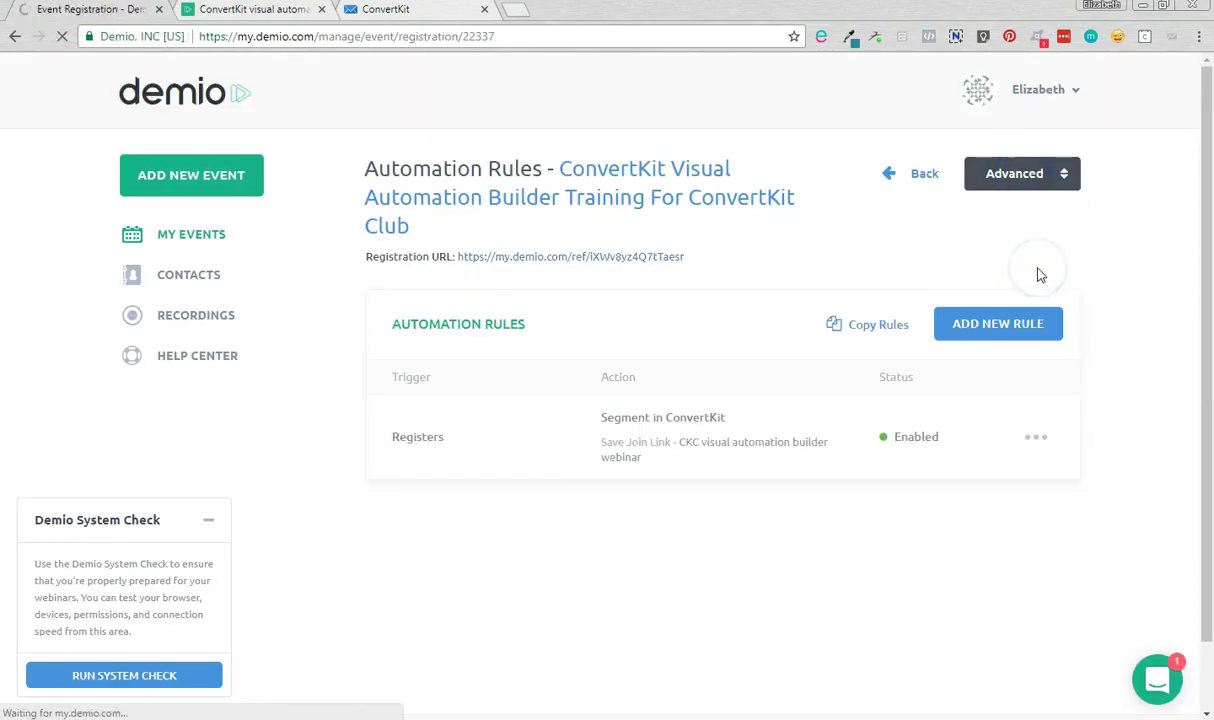
{"action": "left_click", "coordinate": [1008, 322]}
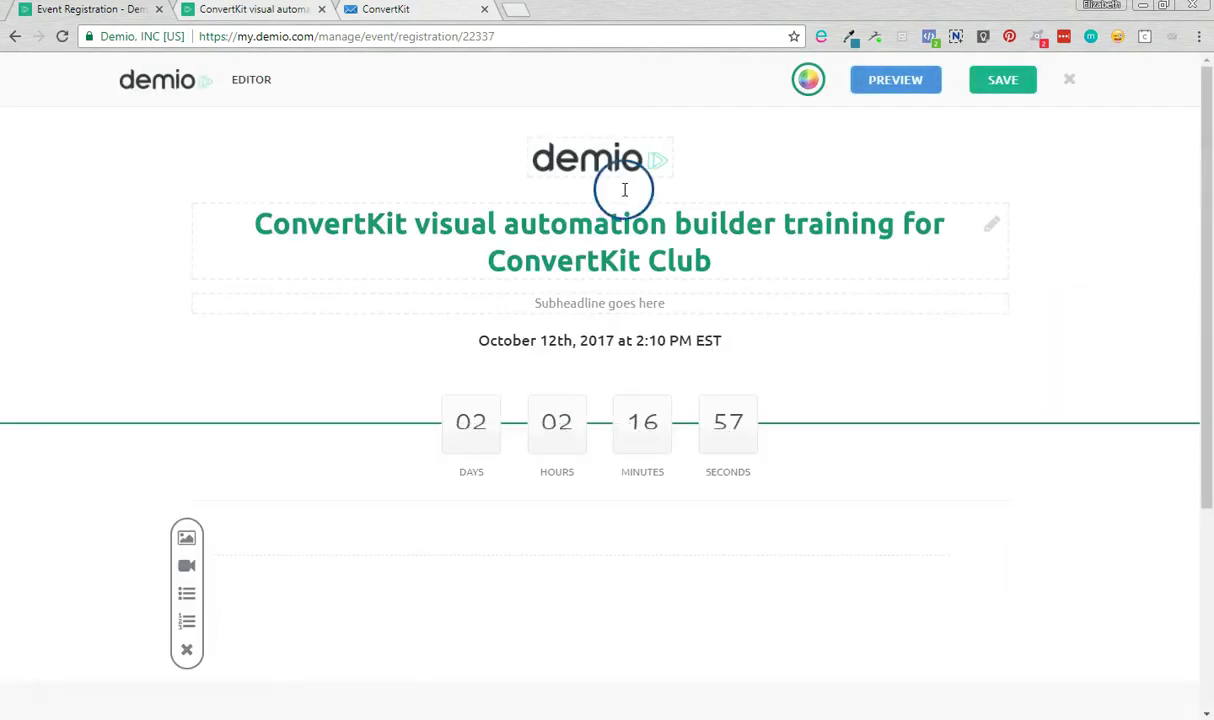
{"action": "scroll", "coordinate": [171, 482], "scroll_direction": "down", "scroll_amount": 2}
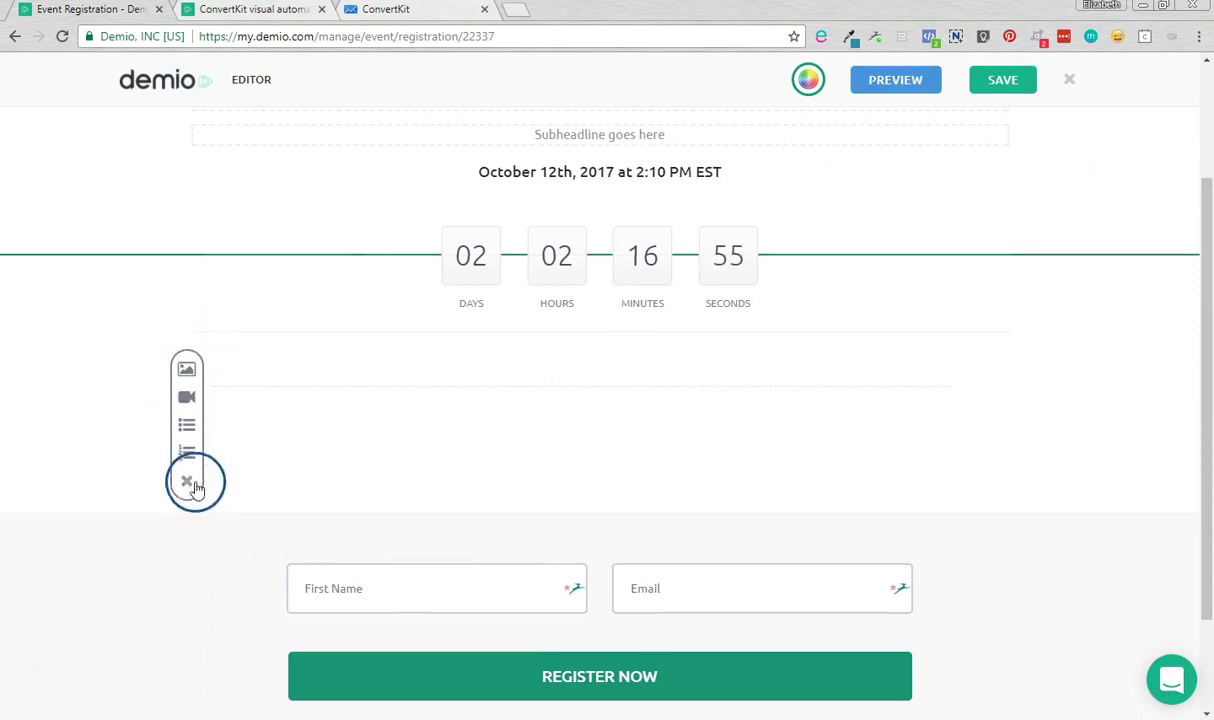
{"action": "scroll", "coordinate": [561, 504], "scroll_direction": "up", "scroll_amount": 2}
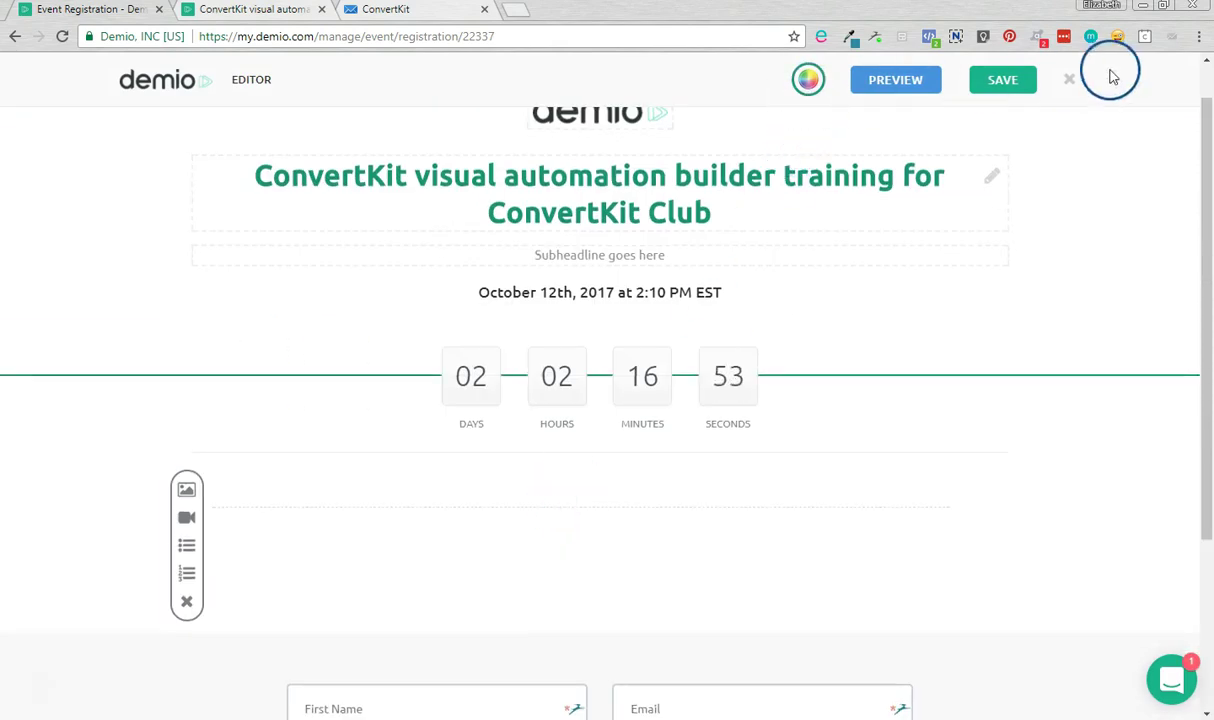
{"action": "left_click", "coordinate": [1069, 80]}
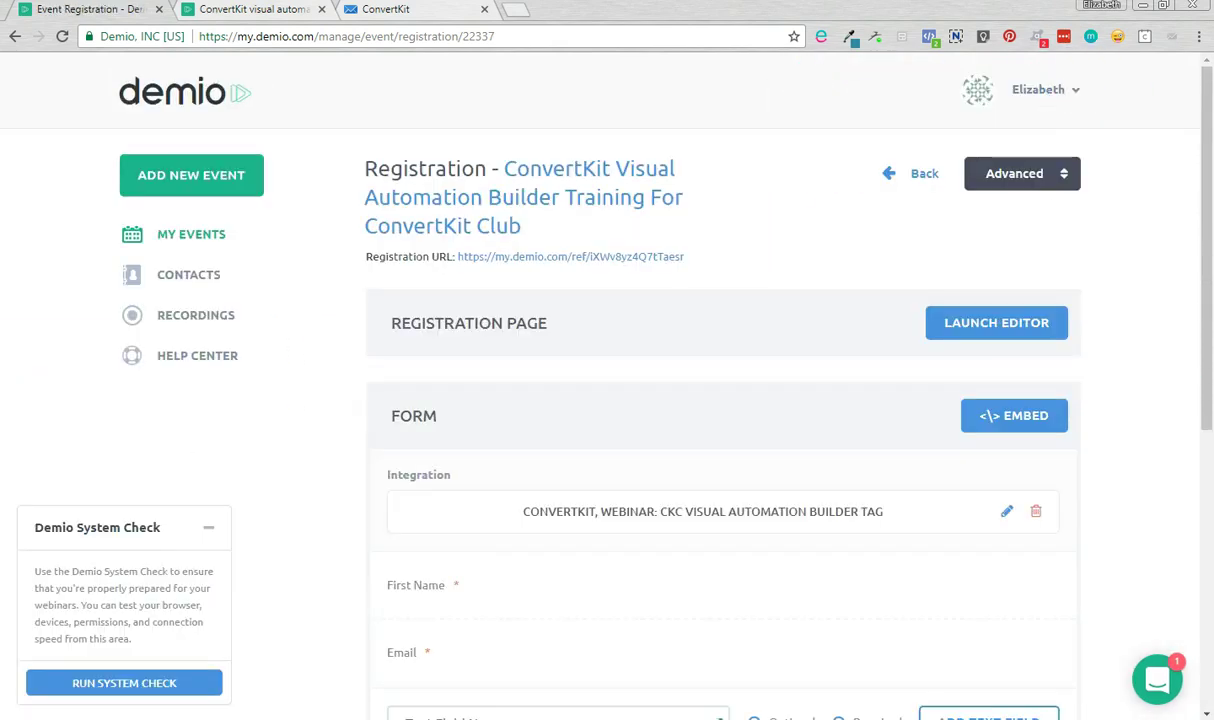
Replace the first name on the public webinar form with the registrant's own first name and submit the registration.
{"action": "left_click", "coordinate": [285, 14]}
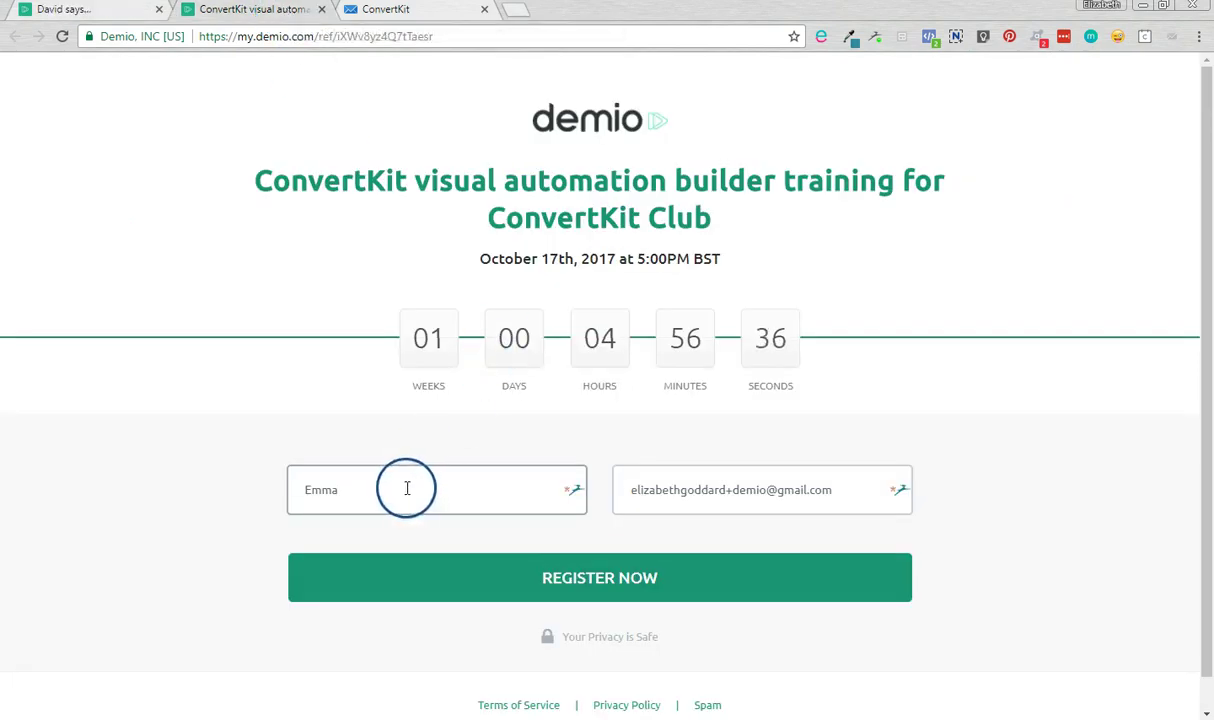
{"action": "left_click_drag", "start_coordinate": [482, 488], "coordinate": [155, 438]}
{"action": "type", "text": "Elizabeth"}
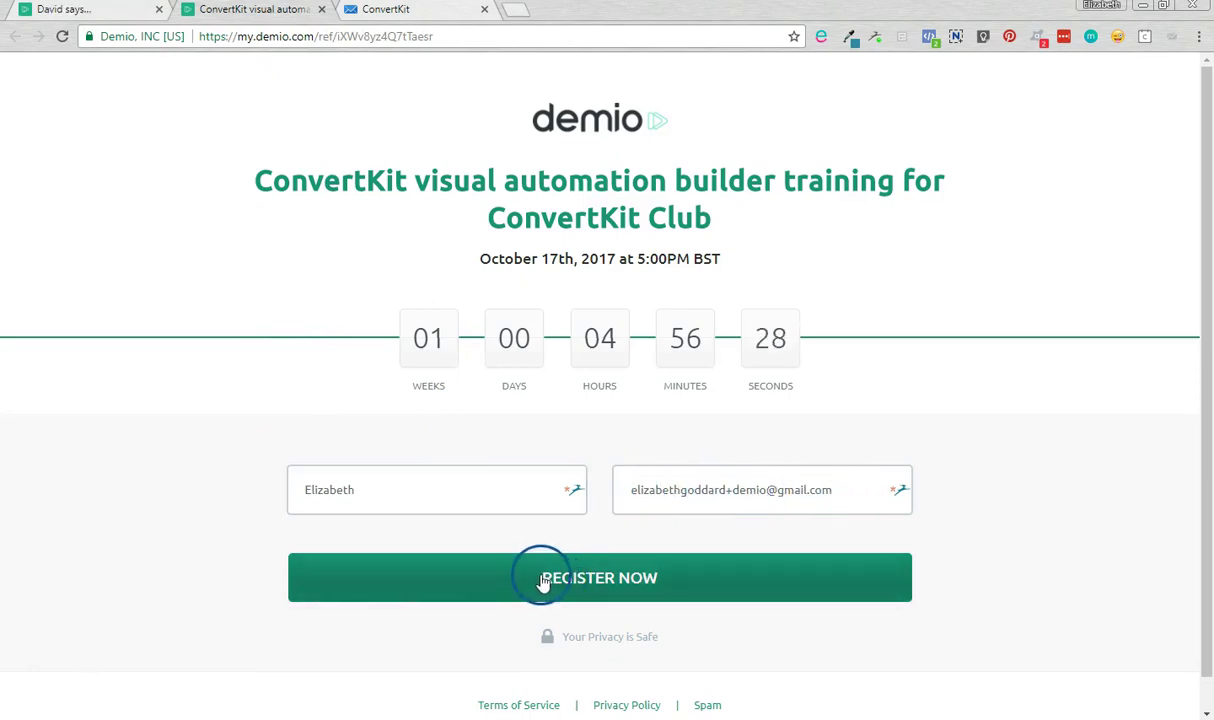
{"action": "left_click", "coordinate": [542, 578]}
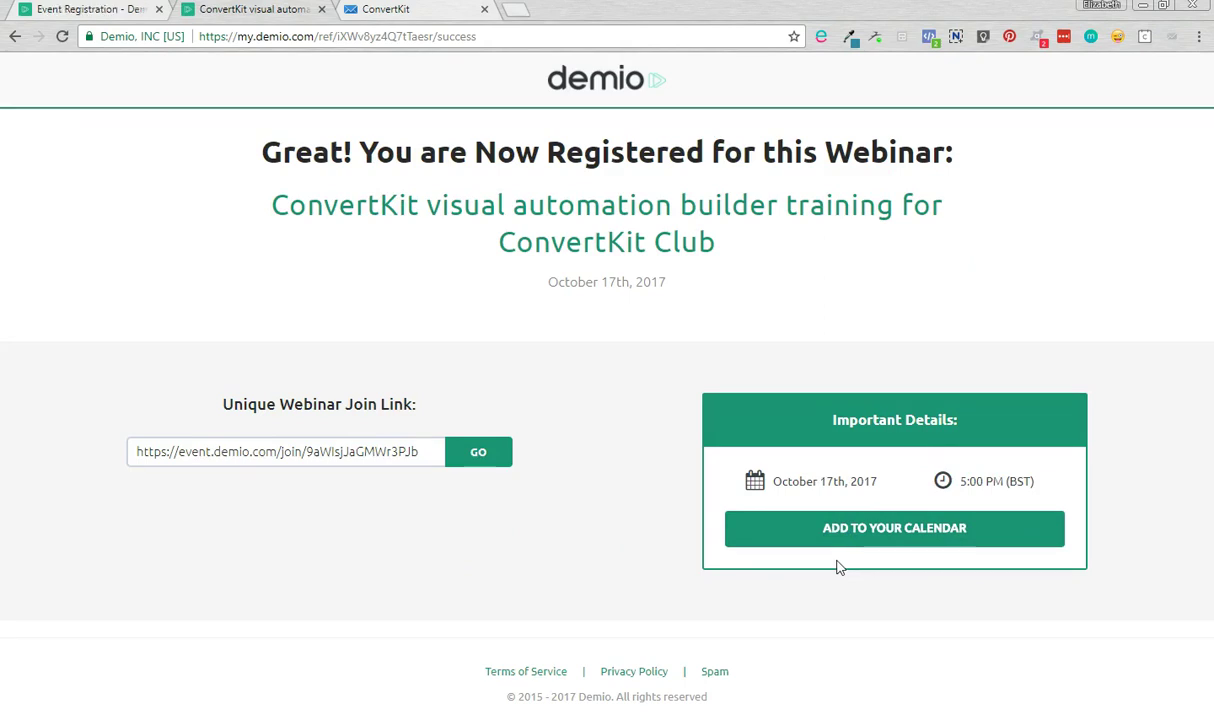
Switch to ConvertKit and open the newest subscriber's record to check the webinar join link field and the tags.
{"action": "left_click", "coordinate": [395, 12]}
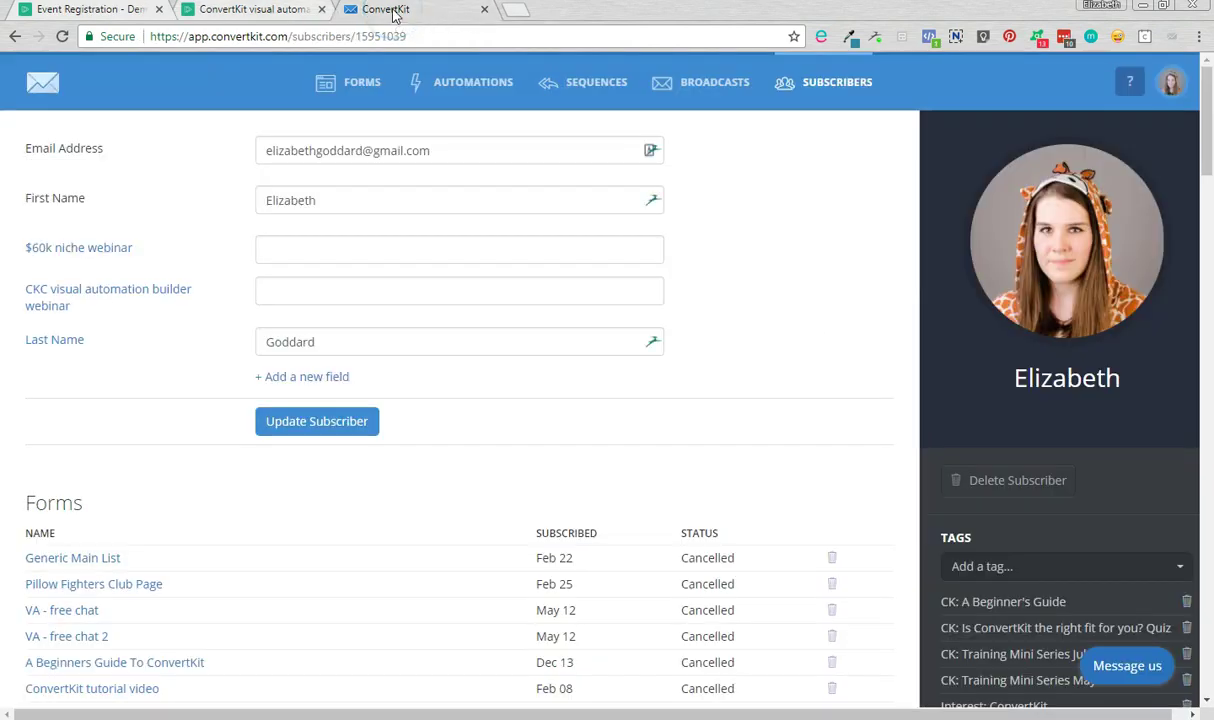
{"action": "left_click", "coordinate": [836, 86]}
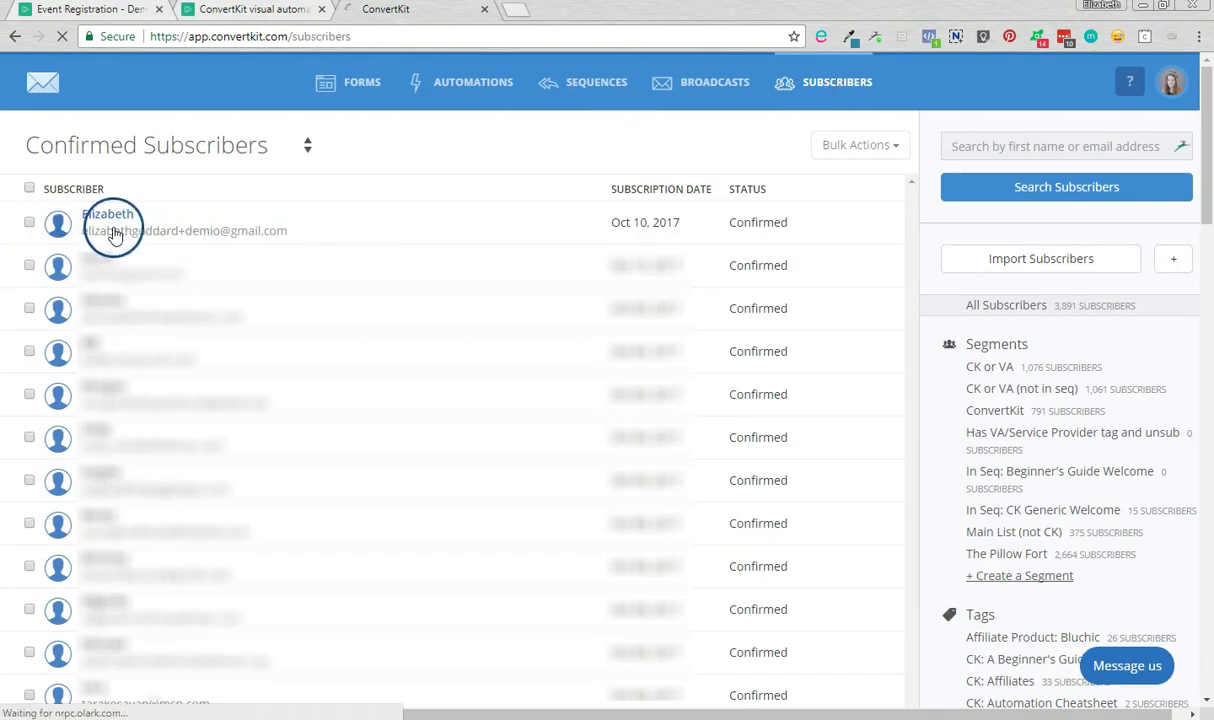
{"action": "left_click", "coordinate": [133, 227]}
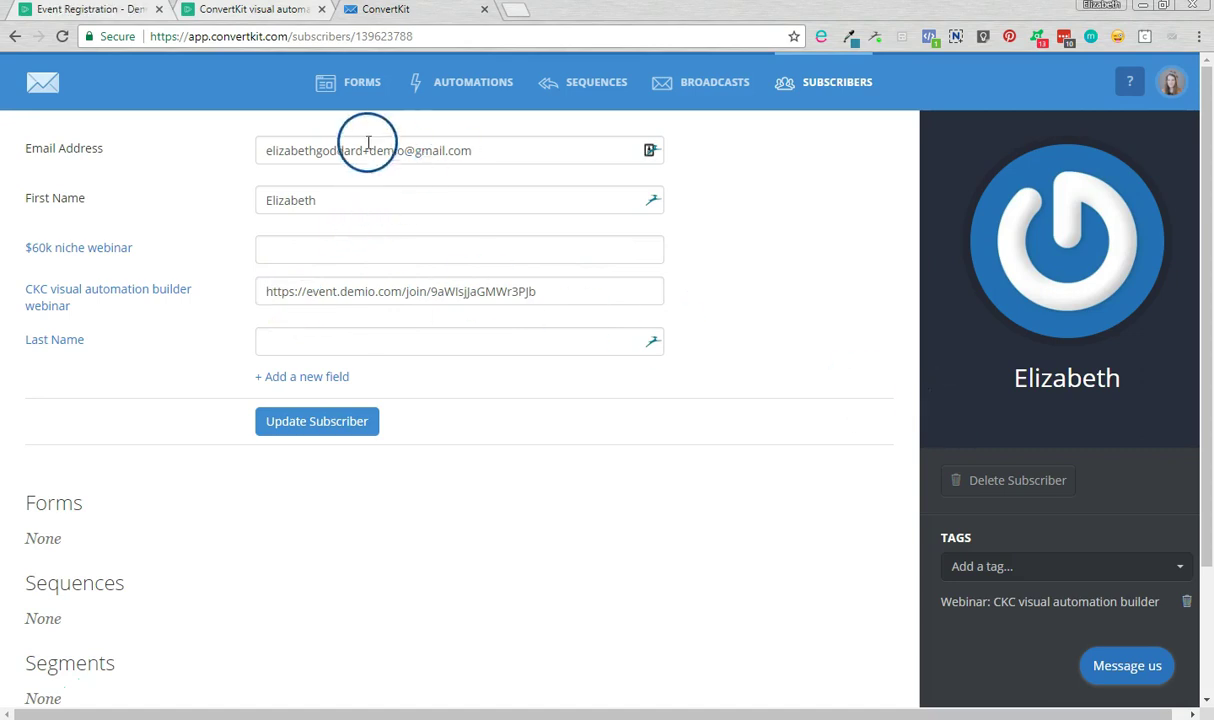
{"action": "left_click", "coordinate": [486, 145]}
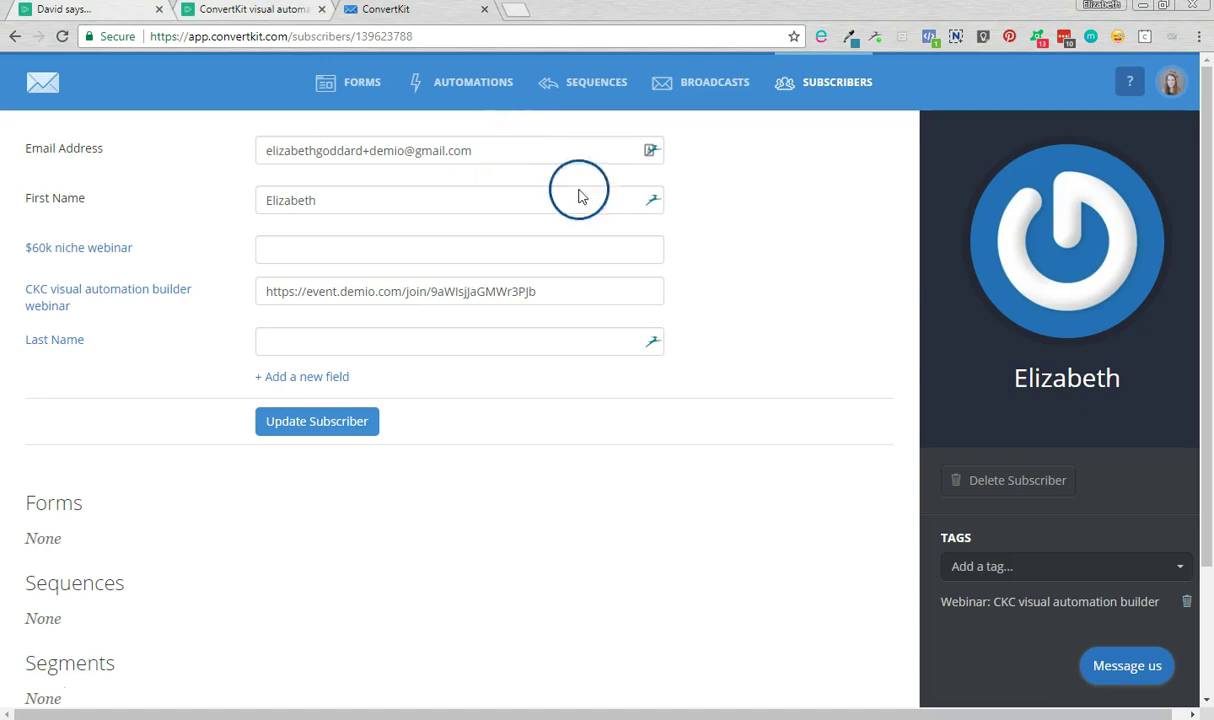
{"action": "scroll", "coordinate": [572, 260], "scroll_direction": "down", "scroll_amount": 3}
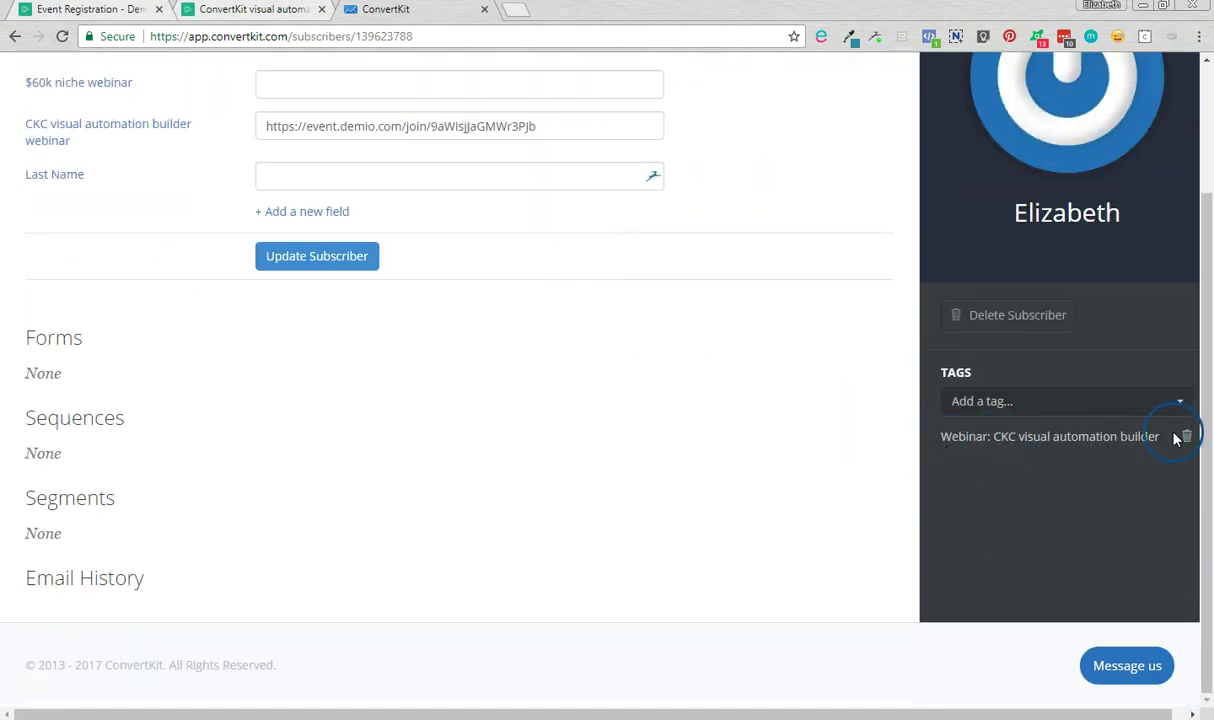
{"action": "scroll", "coordinate": [655, 475], "scroll_direction": "up", "scroll_amount": 3}
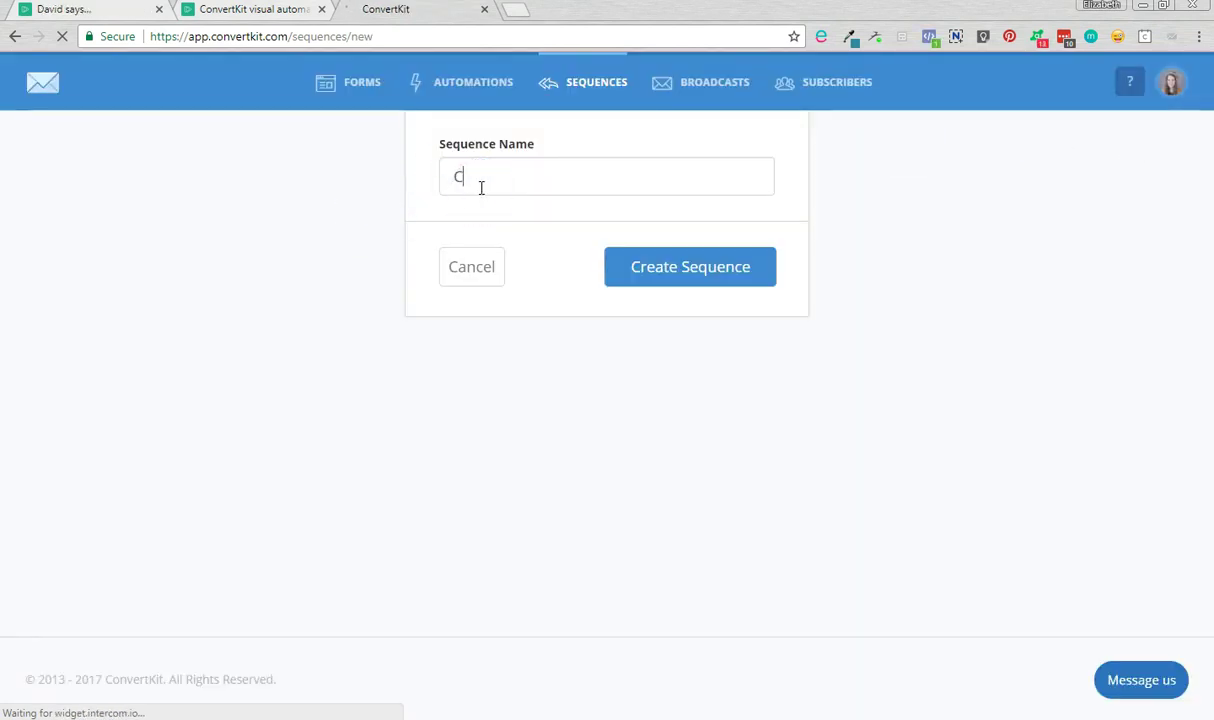
Create a ConvertKit sequence named "CKC visual automation builder webinar".
{"action": "type", "text": "KC visual"}
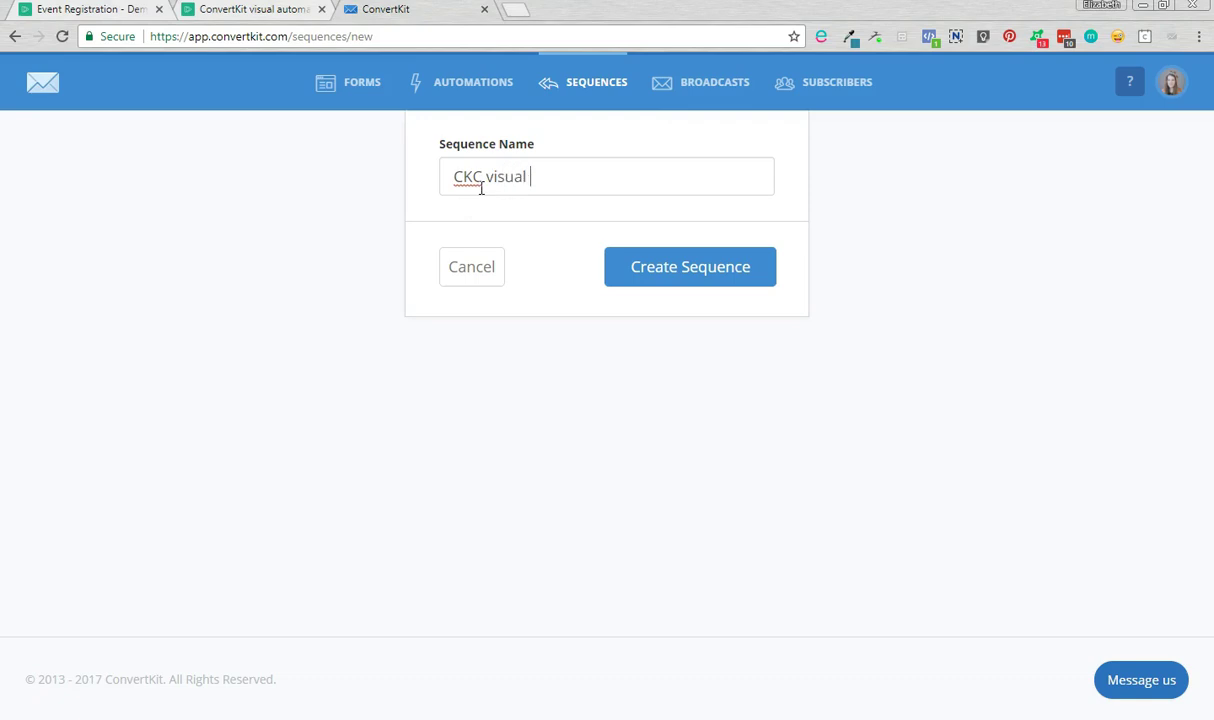
{"action": "type", "text": "uilde"}
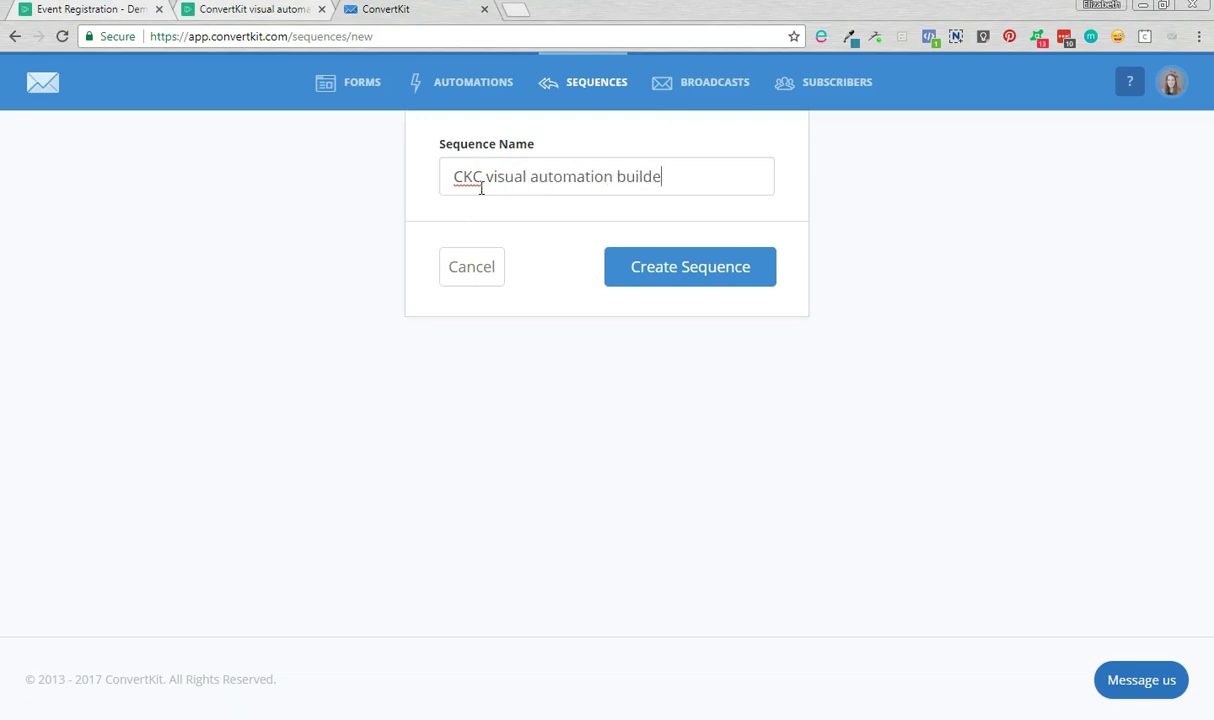
{"action": "type", "text": "r webinar"}
{"action": "left_click", "coordinate": [740, 261]}
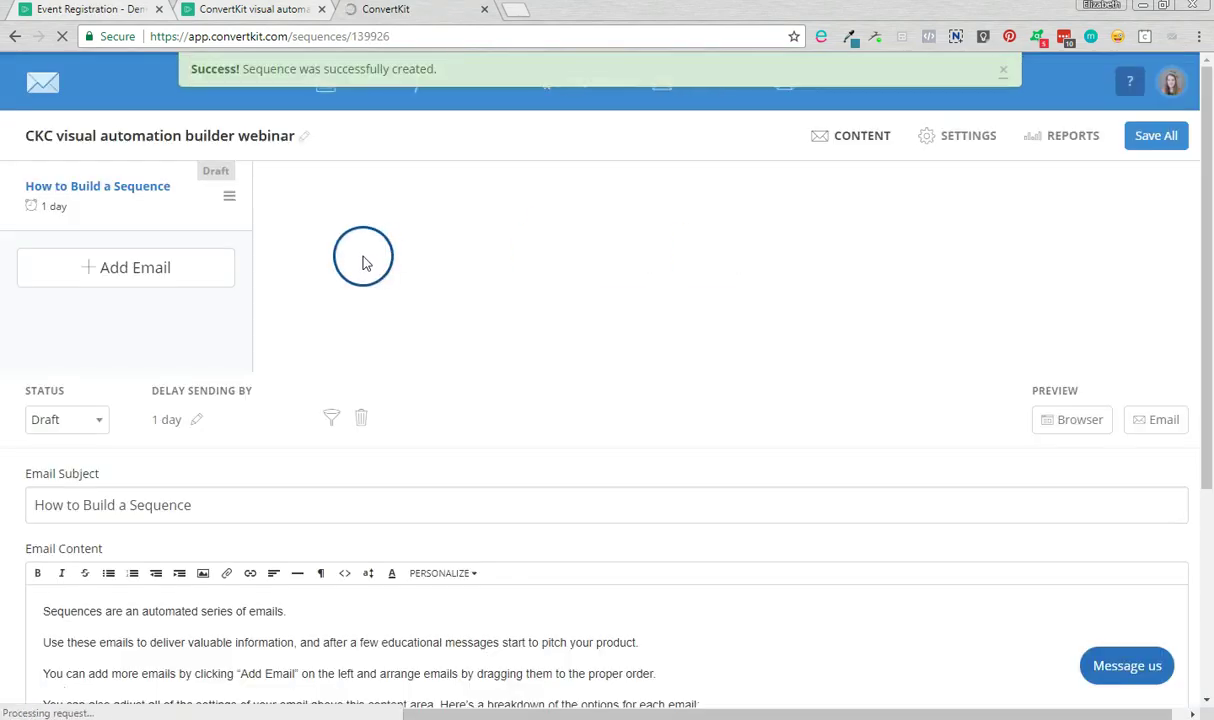
Set the first sequence email's sending delay to 0 days after subscription.
{"action": "scroll", "coordinate": [343, 225], "scroll_direction": "down", "scroll_amount": 3}
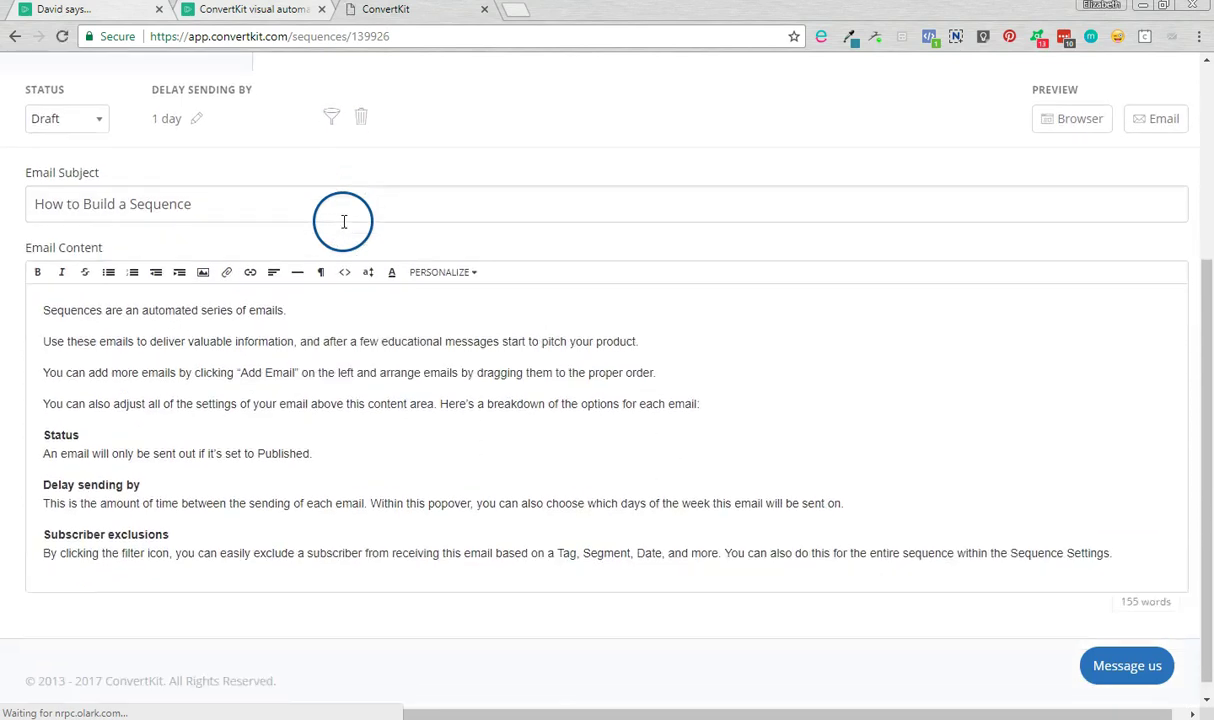
{"action": "scroll", "coordinate": [343, 225], "scroll_direction": "up", "scroll_amount": 3}
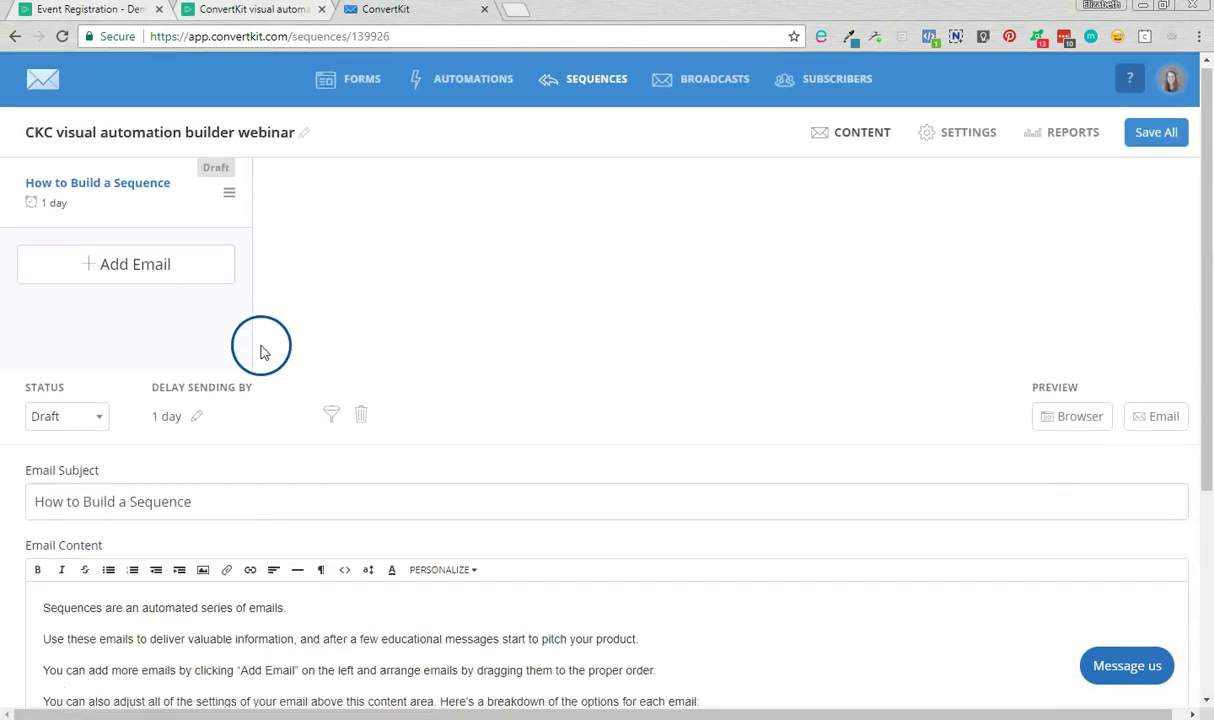
{"action": "left_click", "coordinate": [88, 344]}
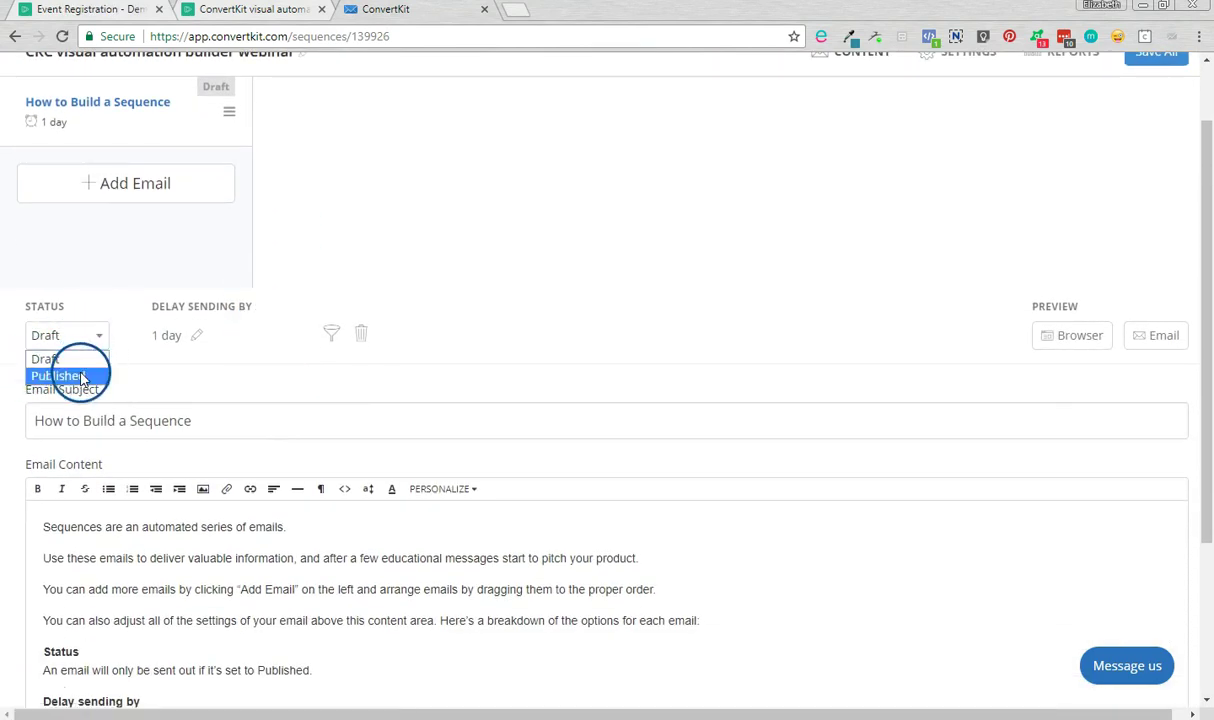
{"action": "left_click", "coordinate": [197, 337]}
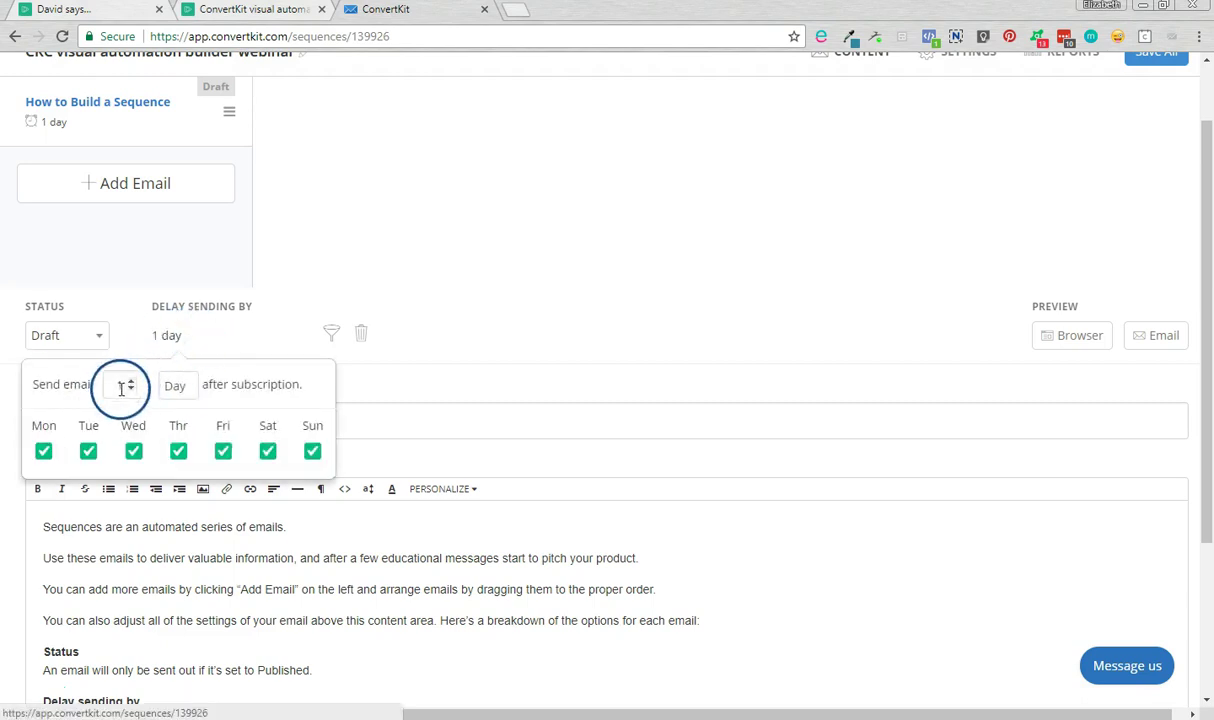
{"action": "double_click", "coordinate": [120, 385]}
{"action": "type", "text": "0"}
Replace the first email's subject with "You're registered!".
{"action": "left_click", "coordinate": [515, 412]}
{"action": "left_click_drag", "start_coordinate": [515, 412], "coordinate": [8, 393]}
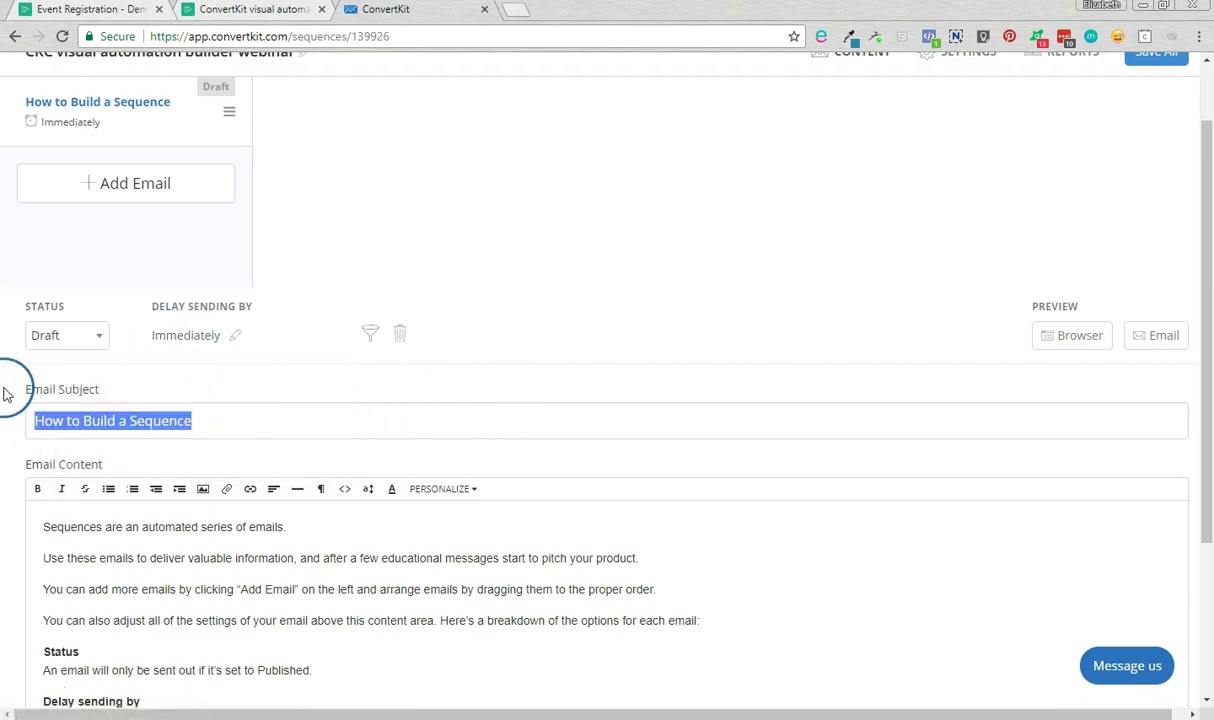
{"action": "type", "text": "You're registered!"}
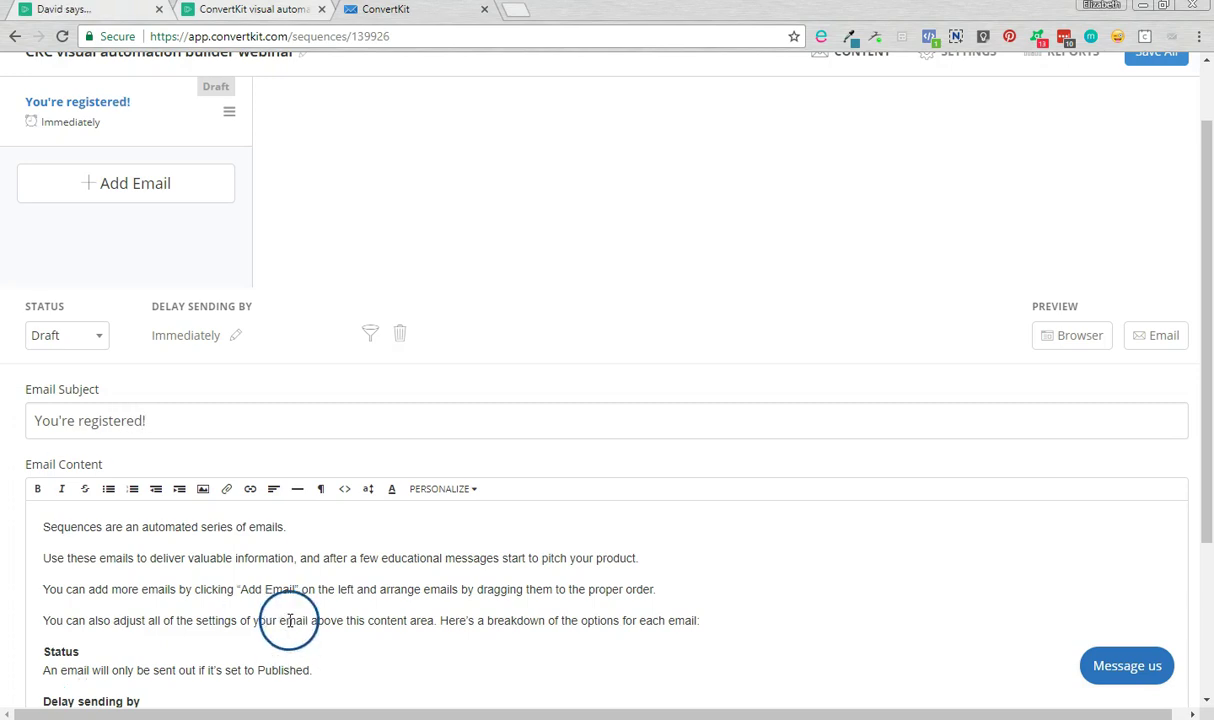
Replace the email's placeholder content with "Hey", the subscriber's name field, "Thanks so much for signing up!" and "Here's your personal link to join when we start!".
{"action": "key", "text": "ctrl+a"}
{"action": "key", "text": "BackSpace"}
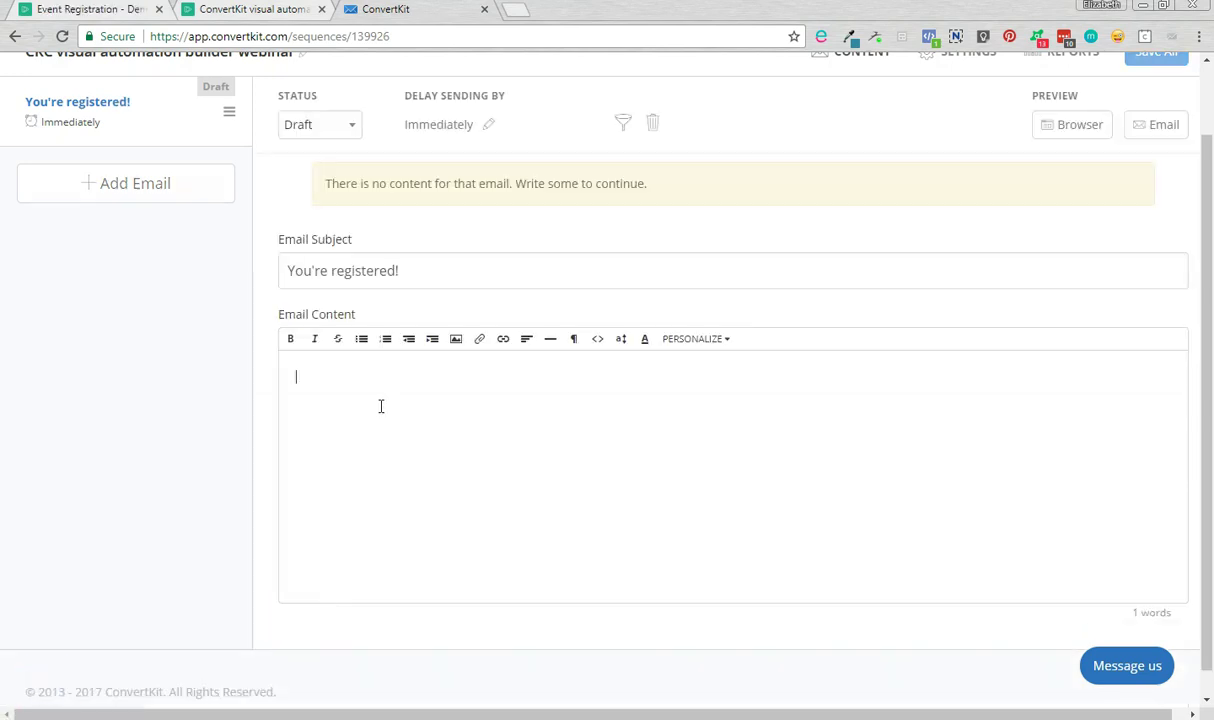
{"action": "type", "text": "Hey"}
{"action": "left_click", "coordinate": [700, 313]}
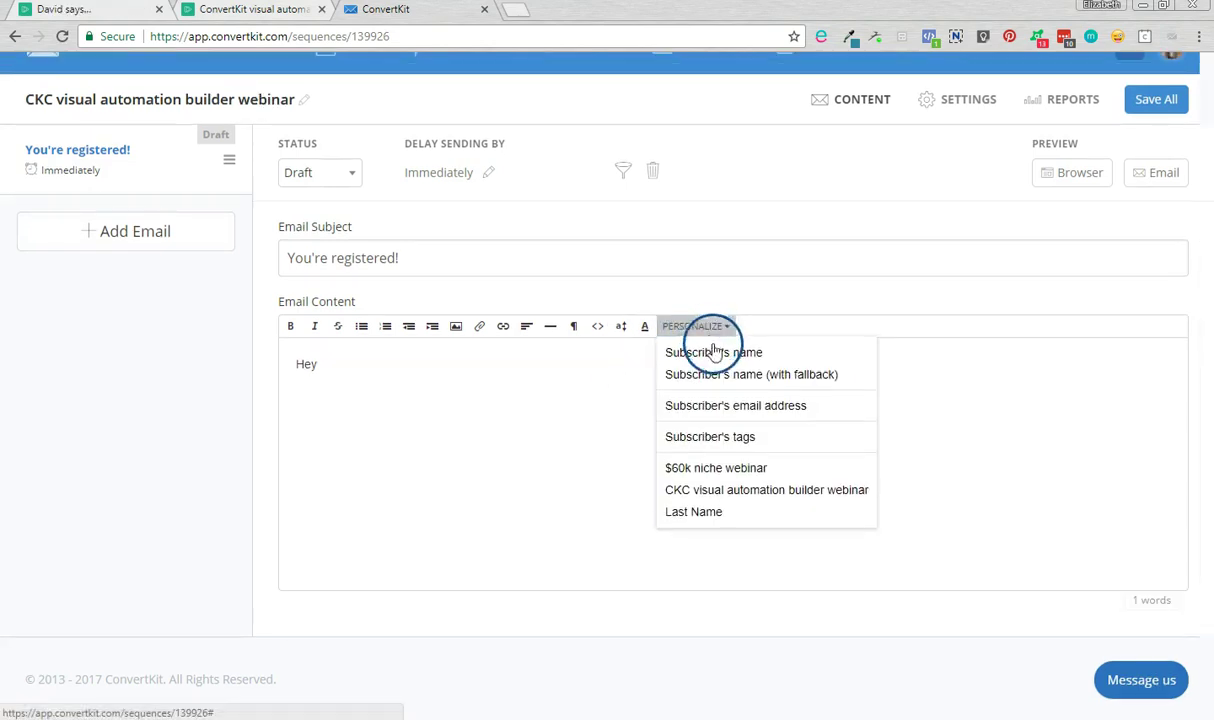
{"action": "left_click", "coordinate": [702, 352]}
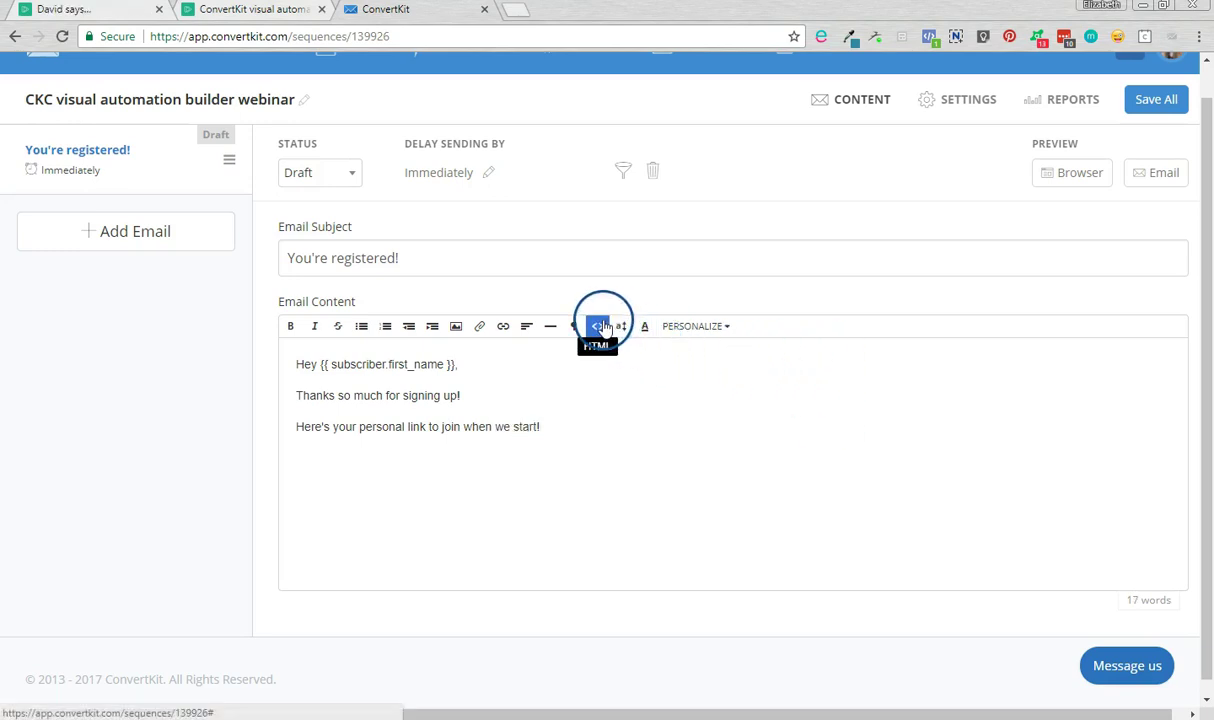
Add the CKC visual automation builder webinar field below the join sentence, finish with a signed thank-you, and preview the email in the browser.
{"action": "left_click", "coordinate": [722, 330]}
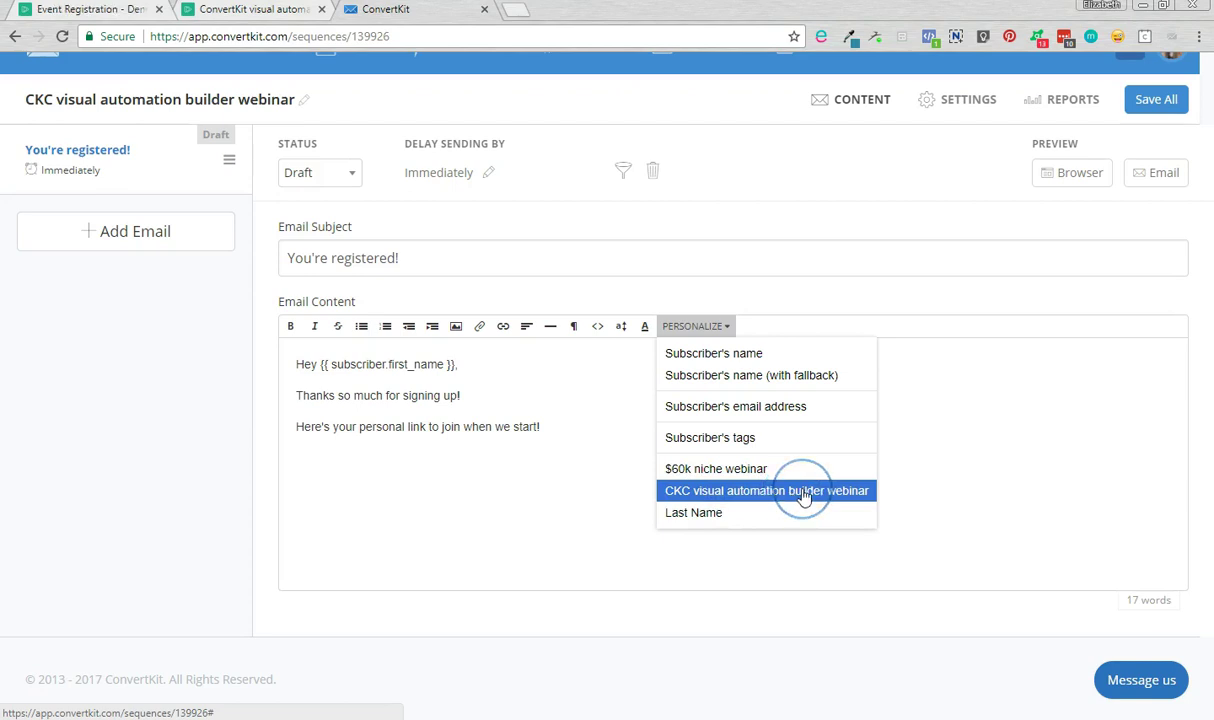
{"action": "left_click", "coordinate": [802, 490]}
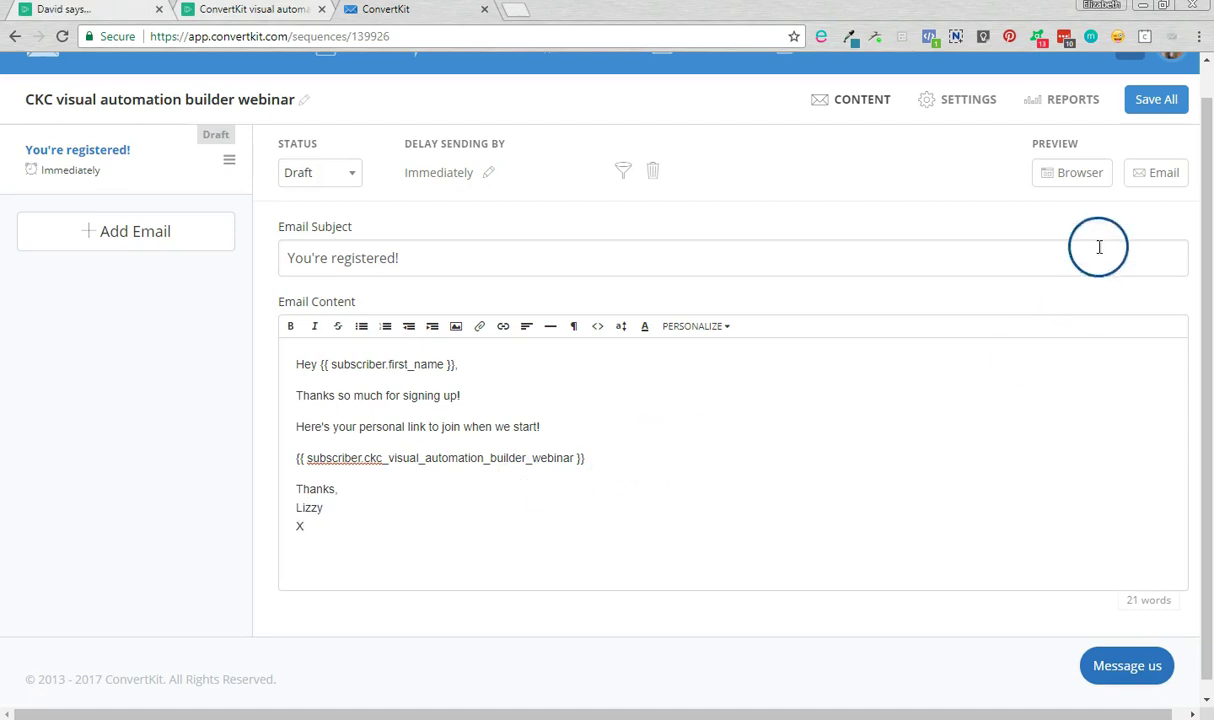
{"action": "left_click", "coordinate": [1075, 172]}
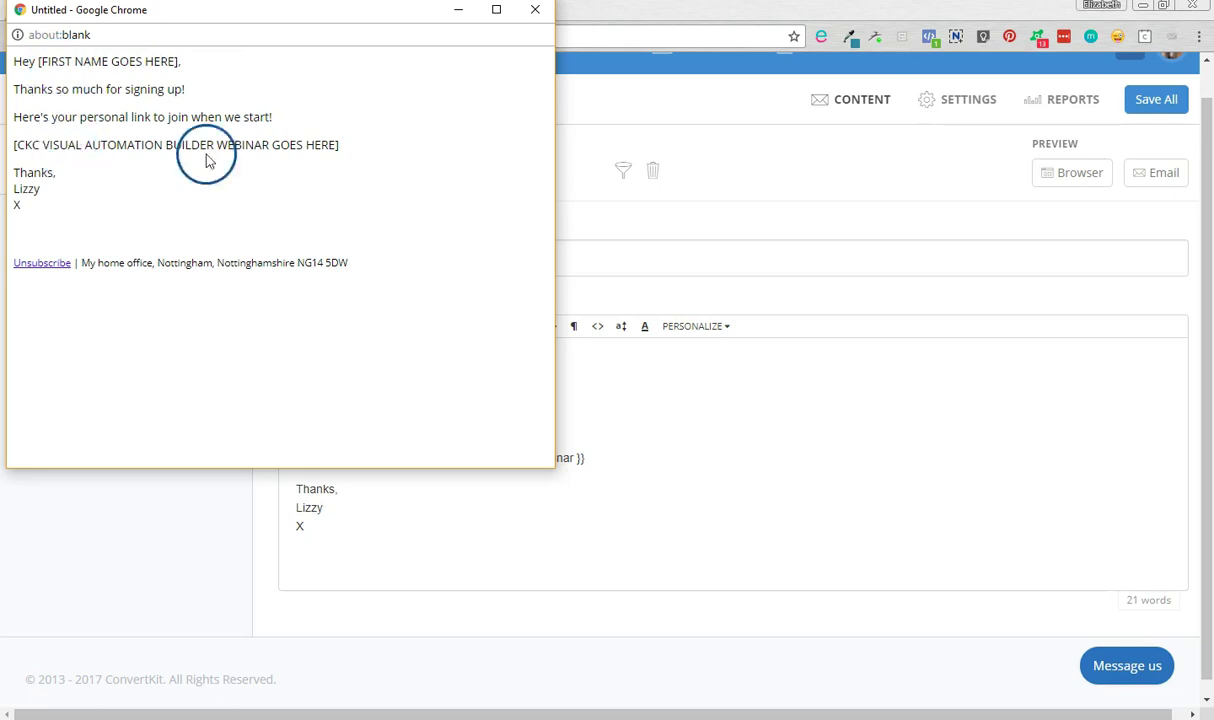
{"action": "left_click", "coordinate": [536, 10]}
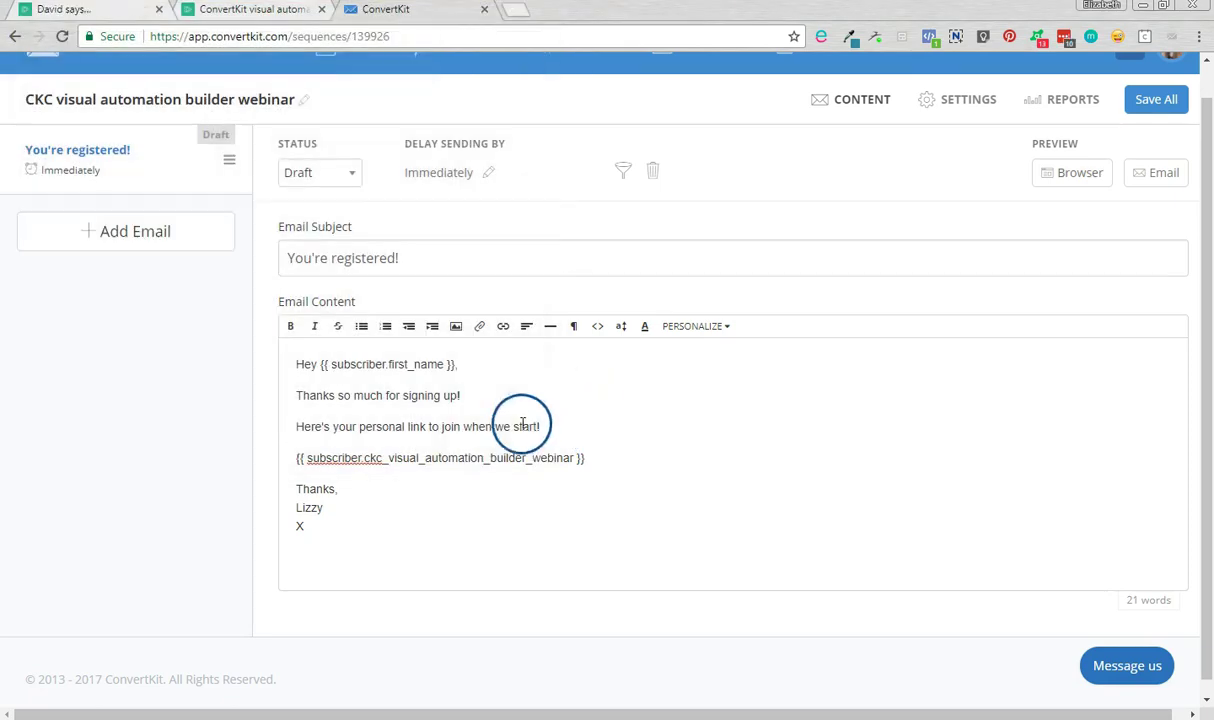
Link the sentence "Here's your personal link to join when we start!" to the CKC visual automation builder webinar field, opening in a new tab.
{"action": "left_click_drag", "start_coordinate": [626, 452], "coordinate": [230, 462]}
{"action": "key", "text": "ctrl+c"}
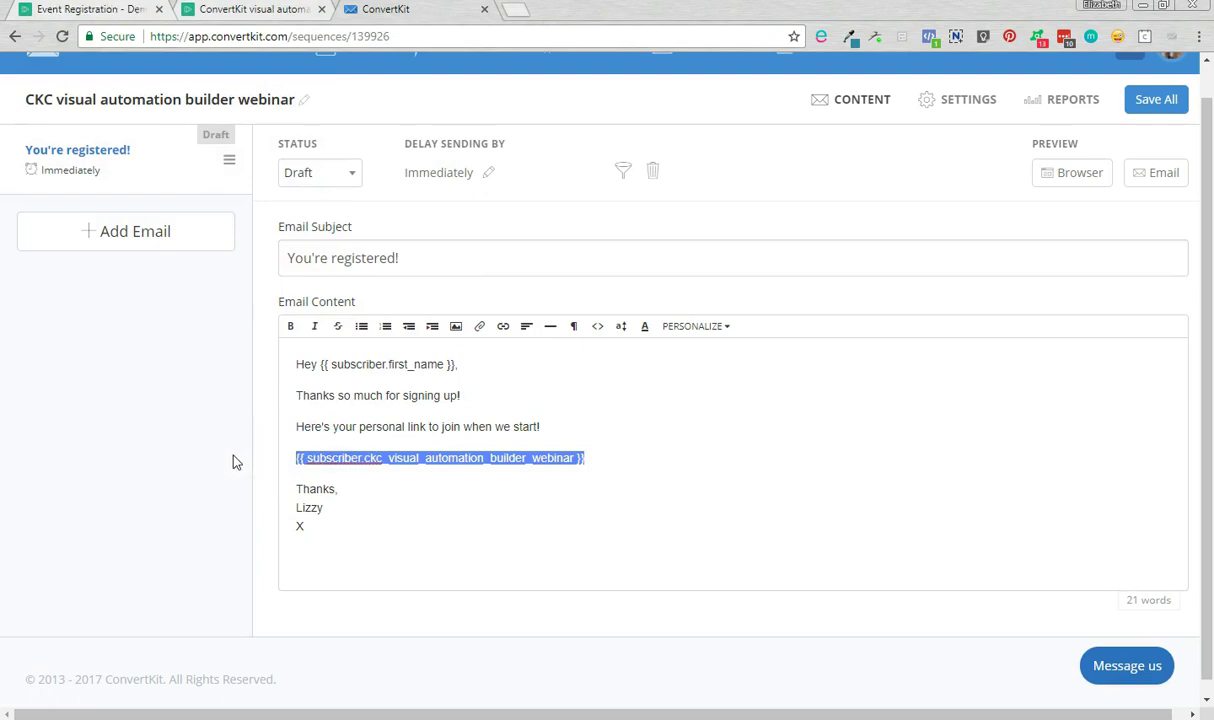
{"action": "left_click_drag", "start_coordinate": [296, 426], "coordinate": [543, 426]}
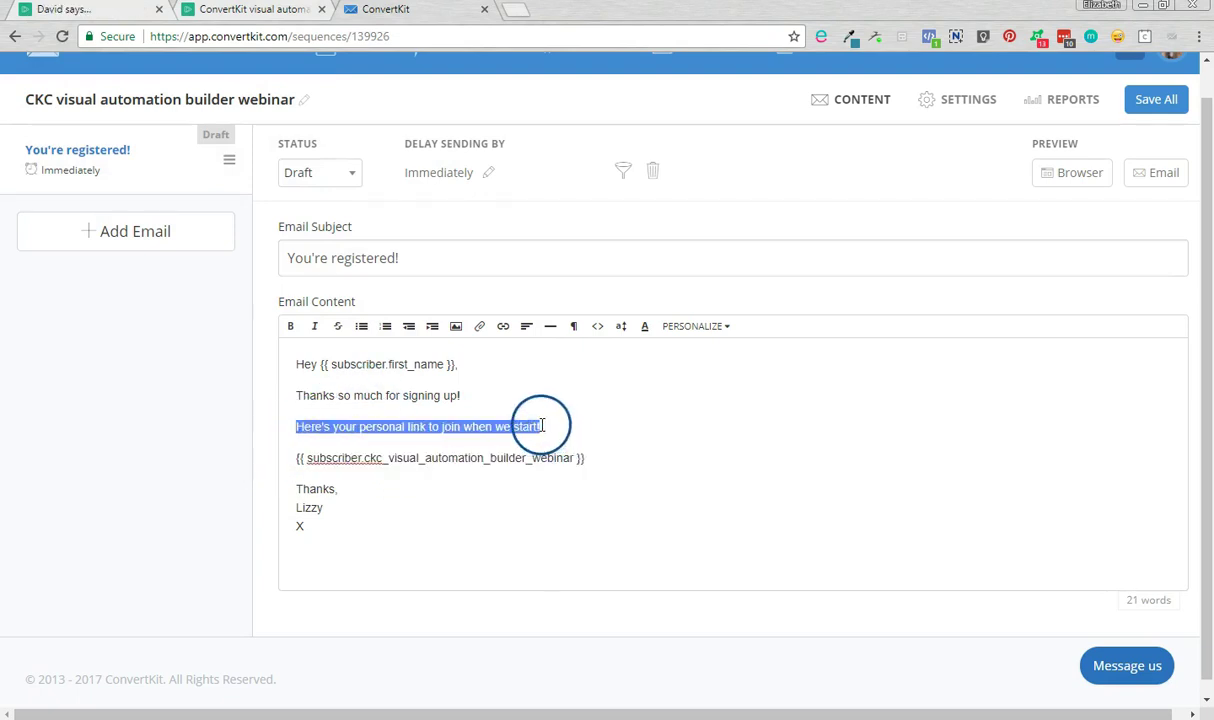
{"action": "left_click", "coordinate": [503, 327]}
{"action": "left_click", "coordinate": [520, 353]}
{"action": "key", "text": "ctrl+v"}
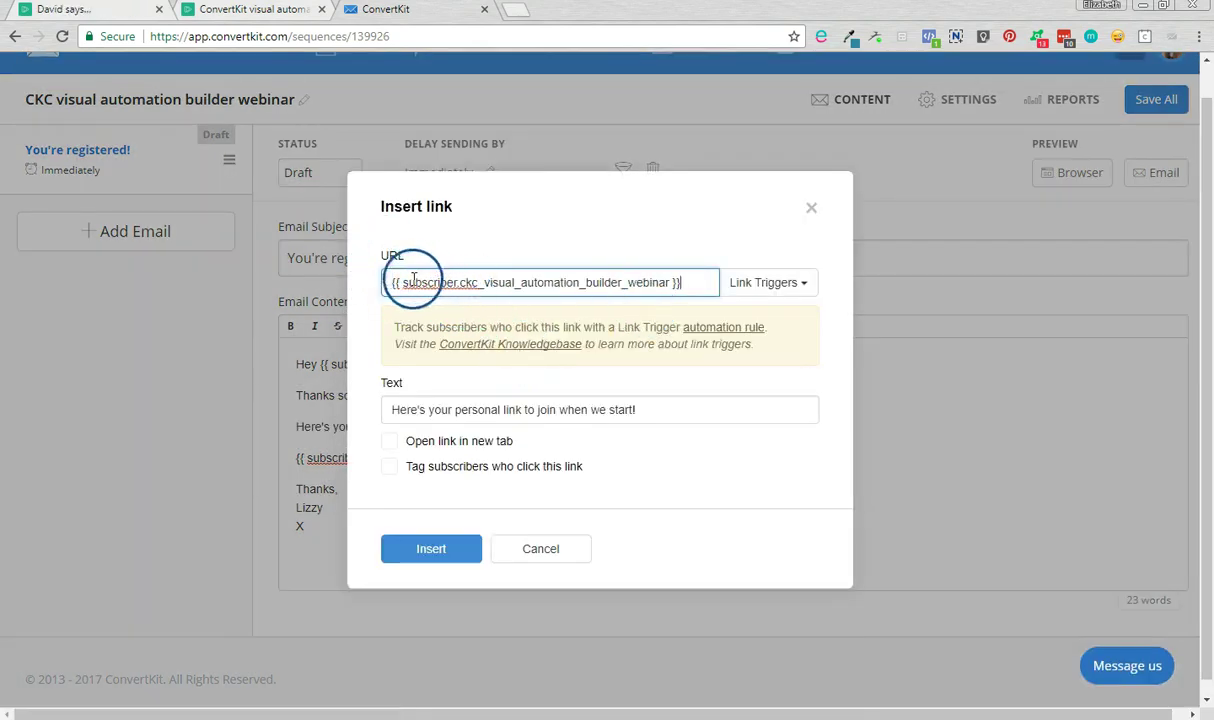
{"action": "left_click", "coordinate": [389, 441]}
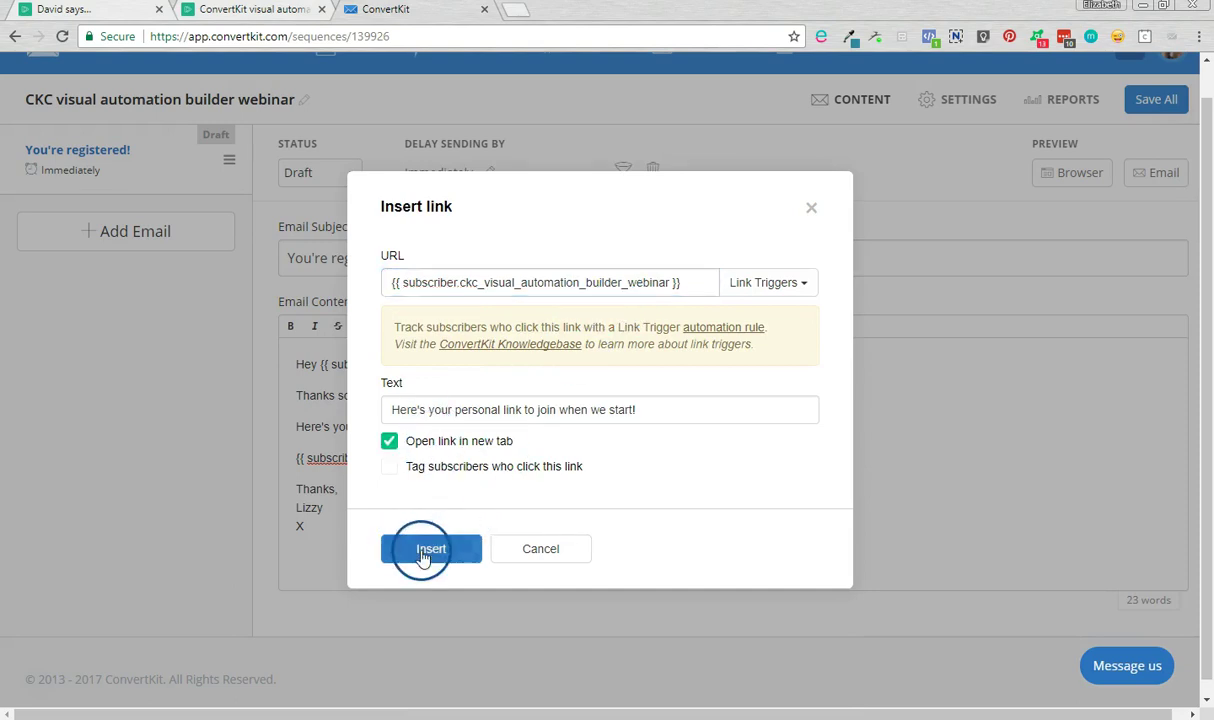
{"action": "left_click", "coordinate": [440, 545]}
{"action": "left_click", "coordinate": [394, 428]}
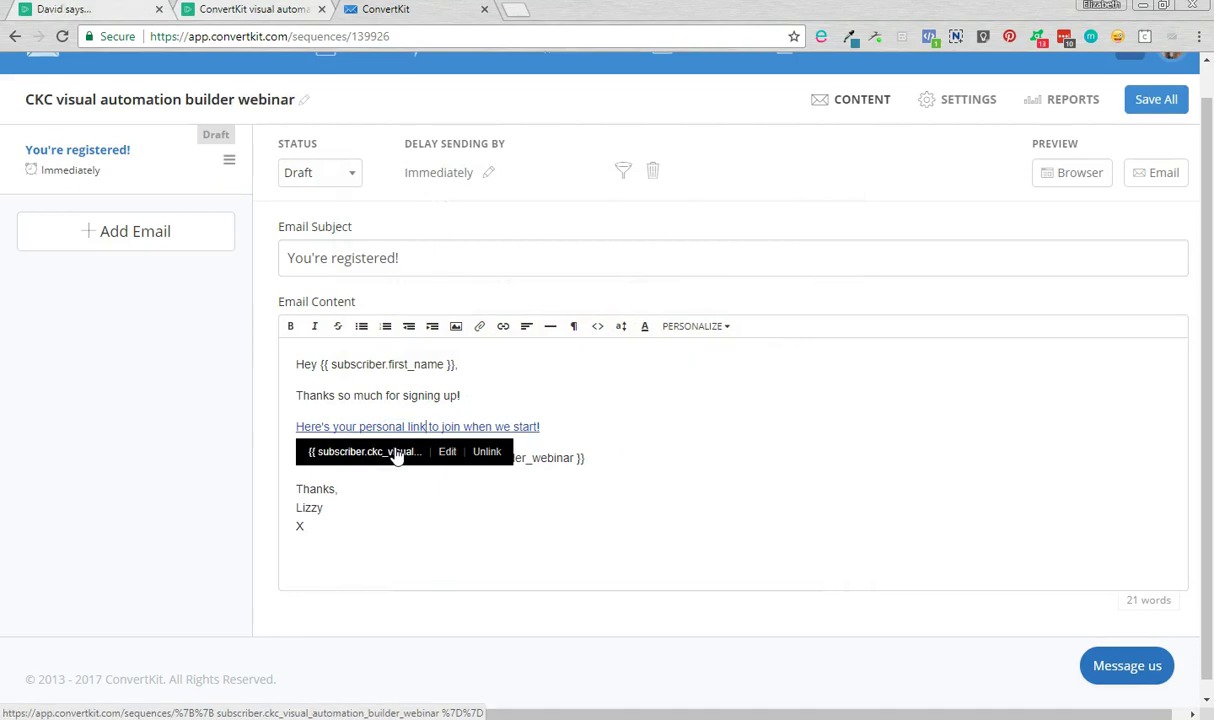
{"action": "left_click", "coordinate": [737, 385]}
Remove the separate webinar field line below the linked sentence and save the sequence.
{"action": "left_click_drag", "start_coordinate": [618, 458], "coordinate": [163, 460]}
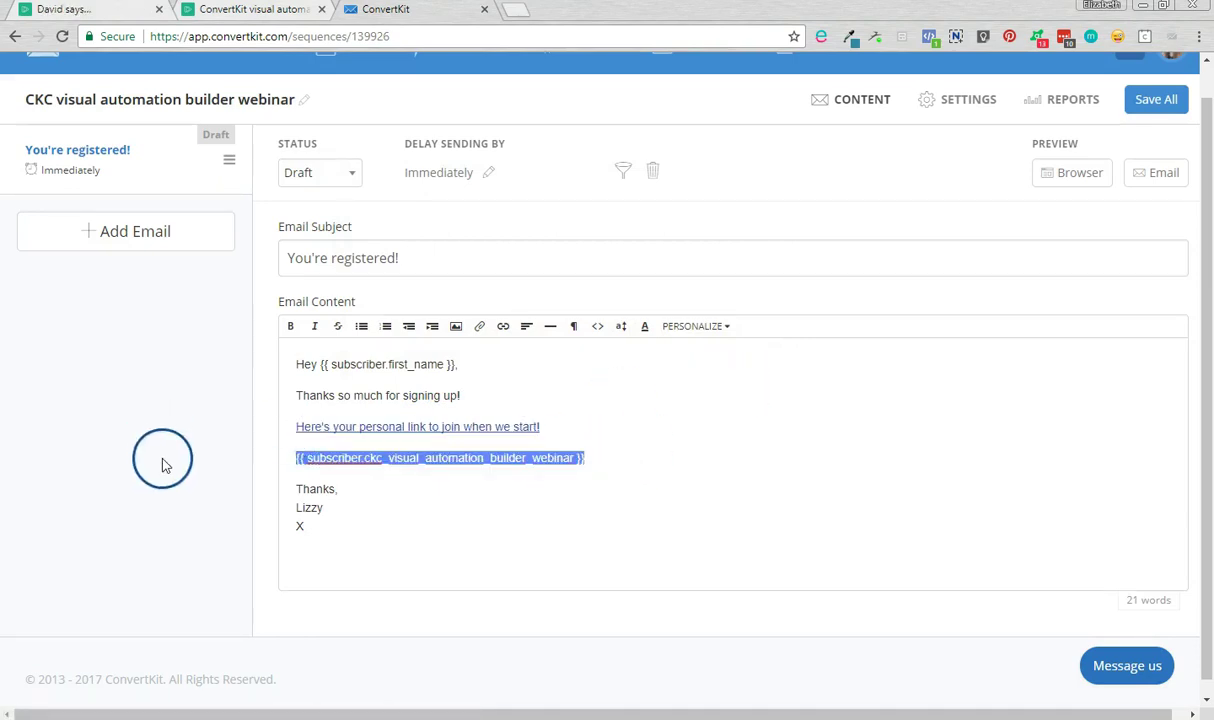
{"action": "key", "text": "BackSpace"}
{"action": "key", "text": "BackSpace"}
{"action": "left_click", "coordinate": [1153, 110]}
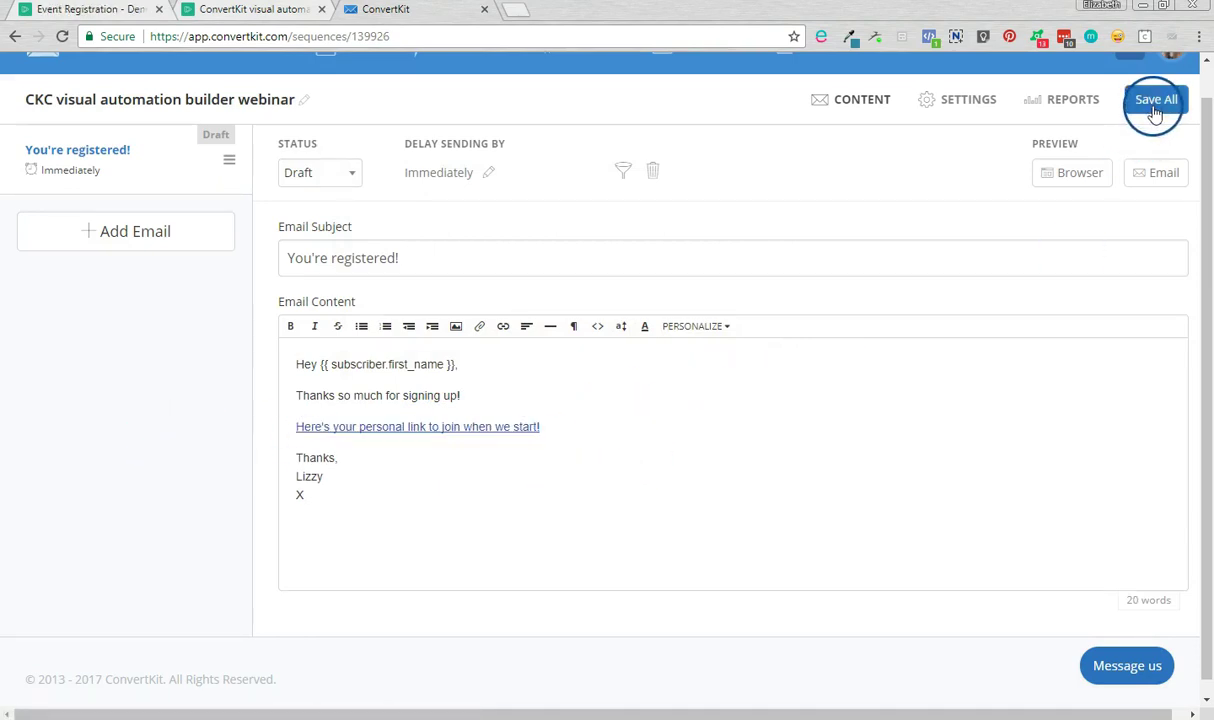
Set the "You're registered!" email's status to Published and save all changes.
{"action": "left_click", "coordinate": [318, 172]}
{"action": "left_click", "coordinate": [317, 214]}
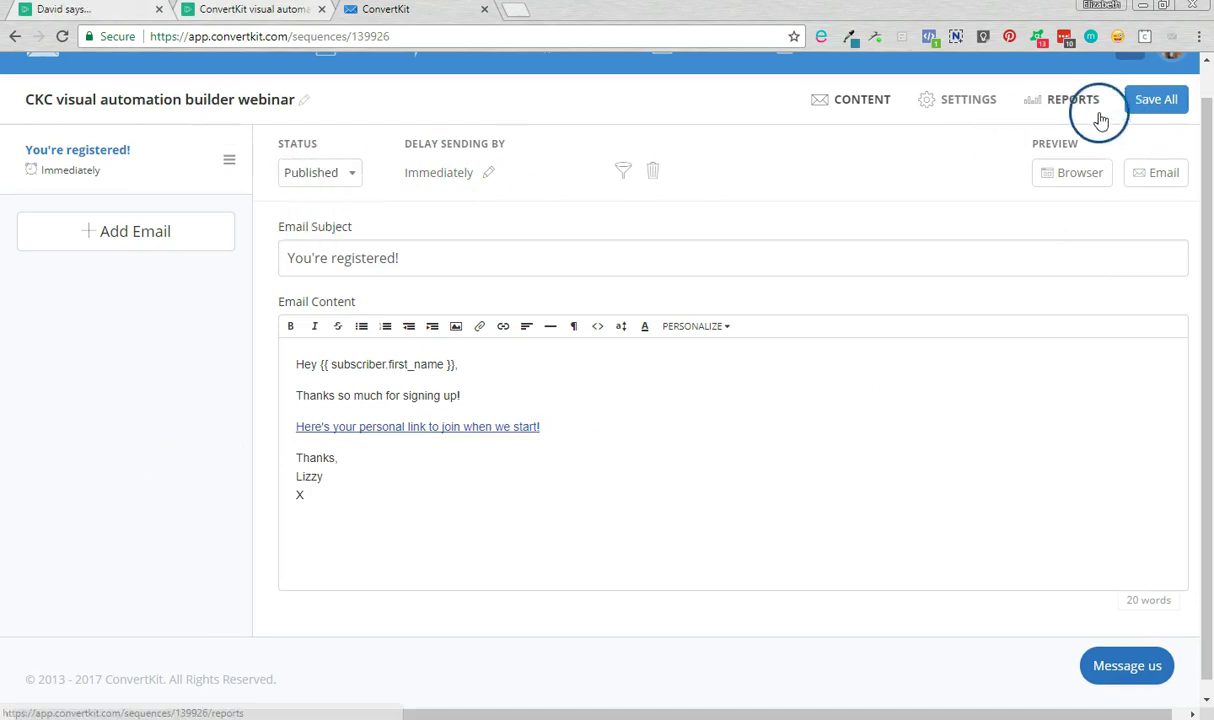
{"action": "left_click", "coordinate": [1143, 104]}
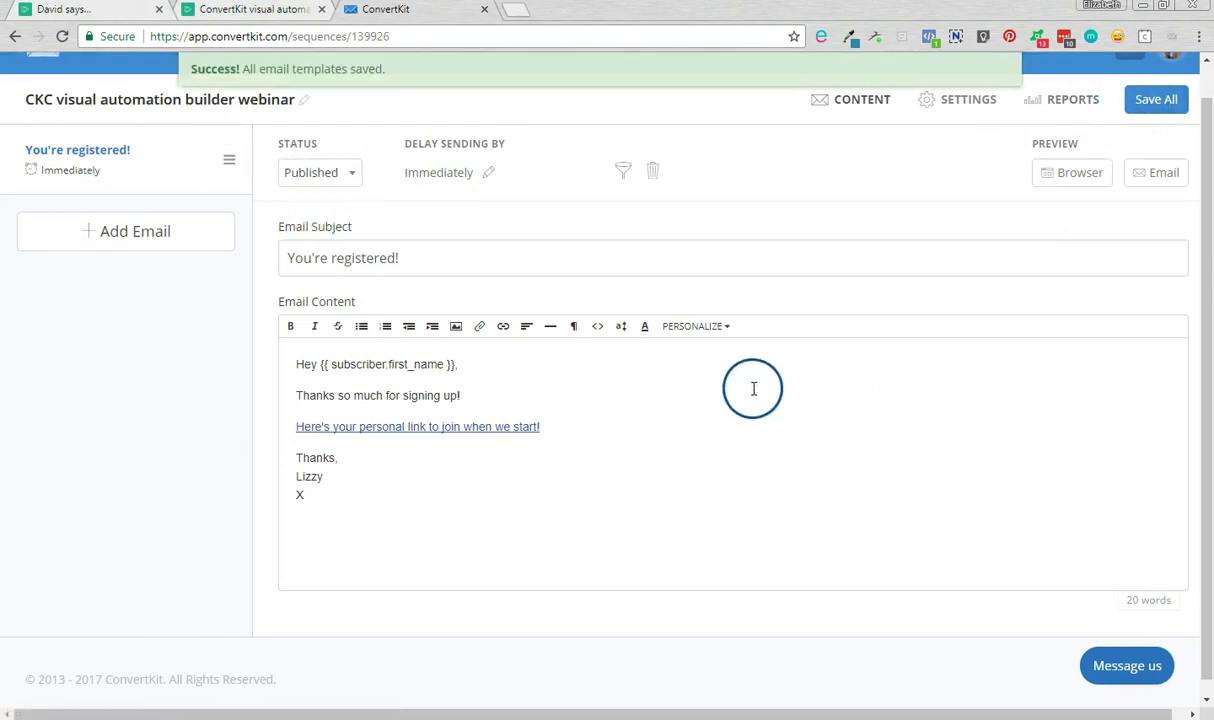
Go to the automation rules and start a new rule, with the page zoom at 100%.
{"action": "scroll", "coordinate": [752, 300], "scroll_direction": "up", "scroll_amount": 1}
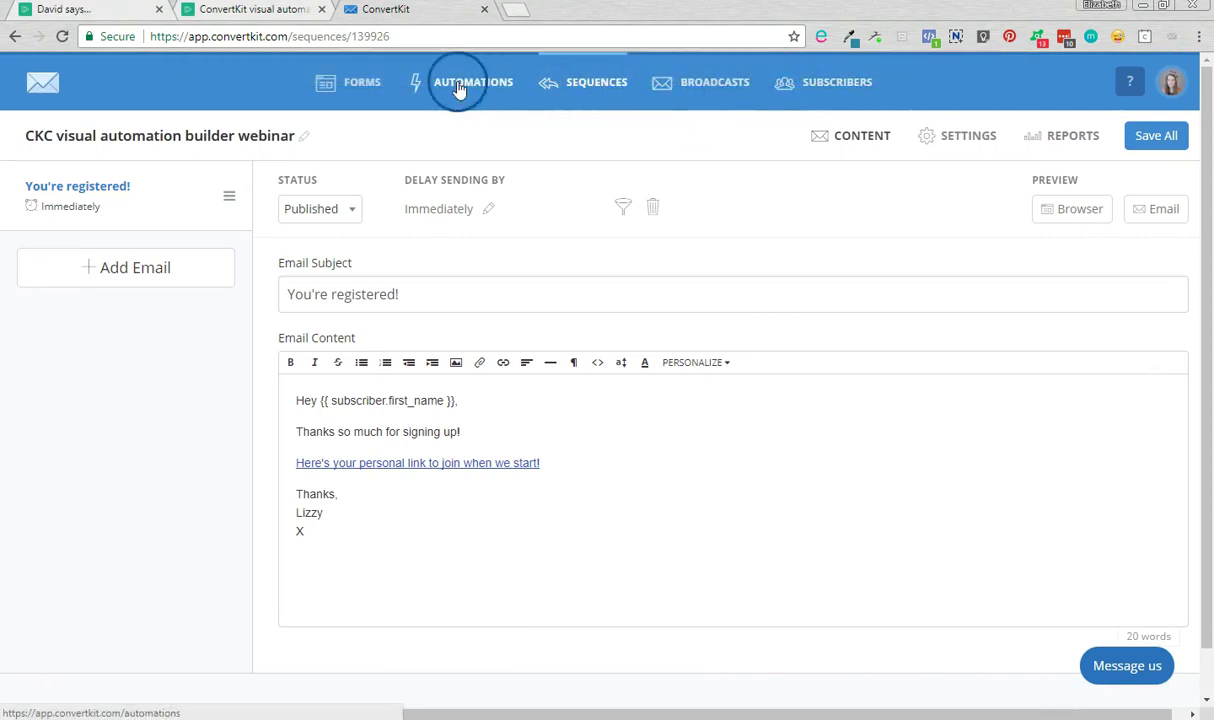
{"action": "left_click", "coordinate": [458, 88]}
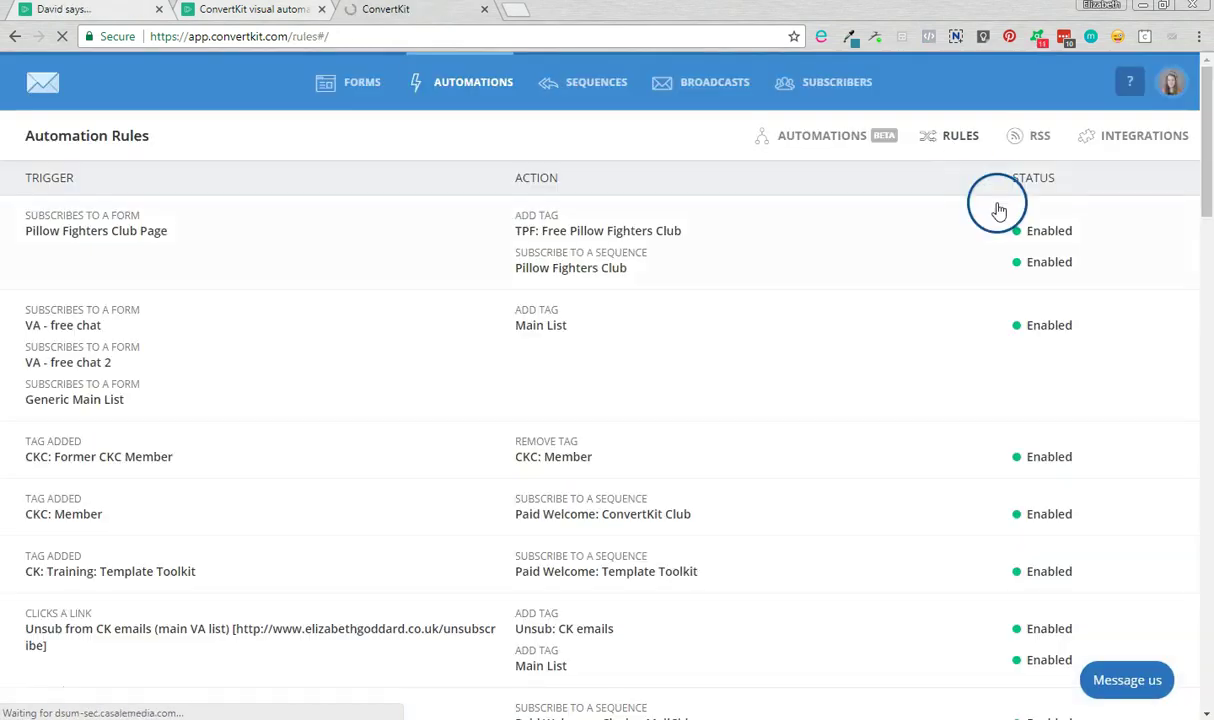
{"action": "left_click_drag", "start_coordinate": [997, 206], "coordinate": [1207, 678]}
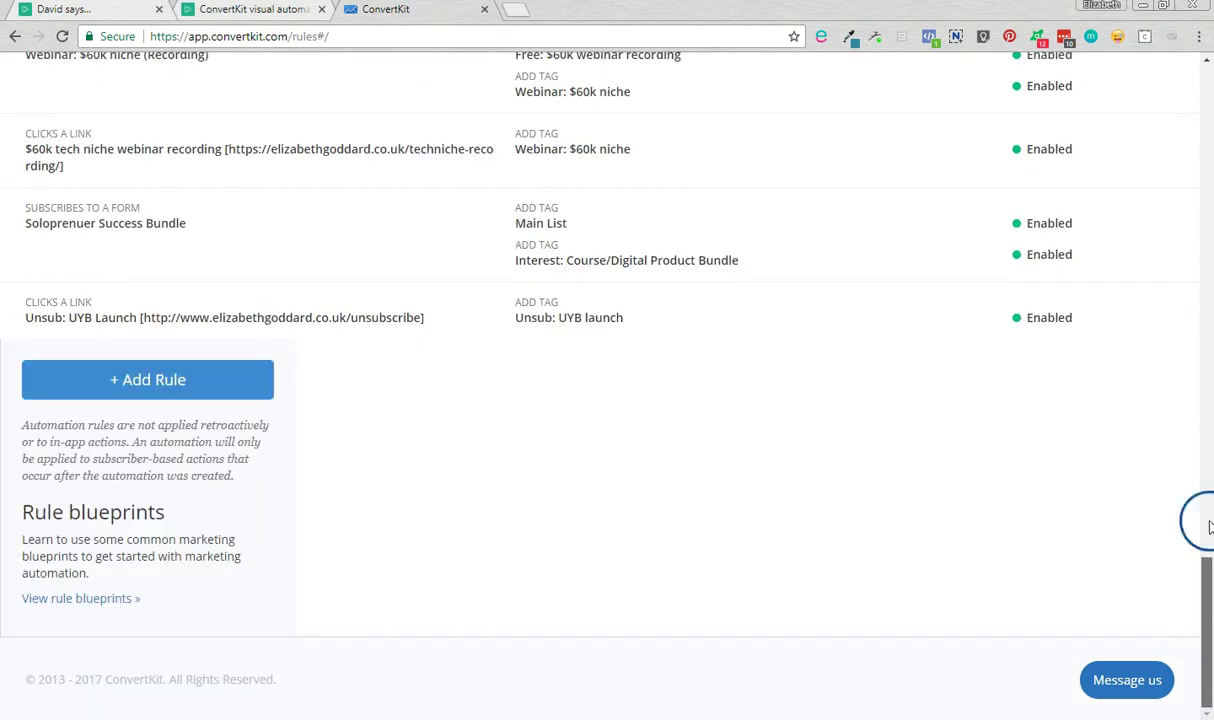
{"action": "left_click_drag", "start_coordinate": [1209, 527], "coordinate": [1198, 54]}
{"action": "left_click", "coordinate": [1046, 200]}
{"action": "key", "text": "ctrl+minus"}
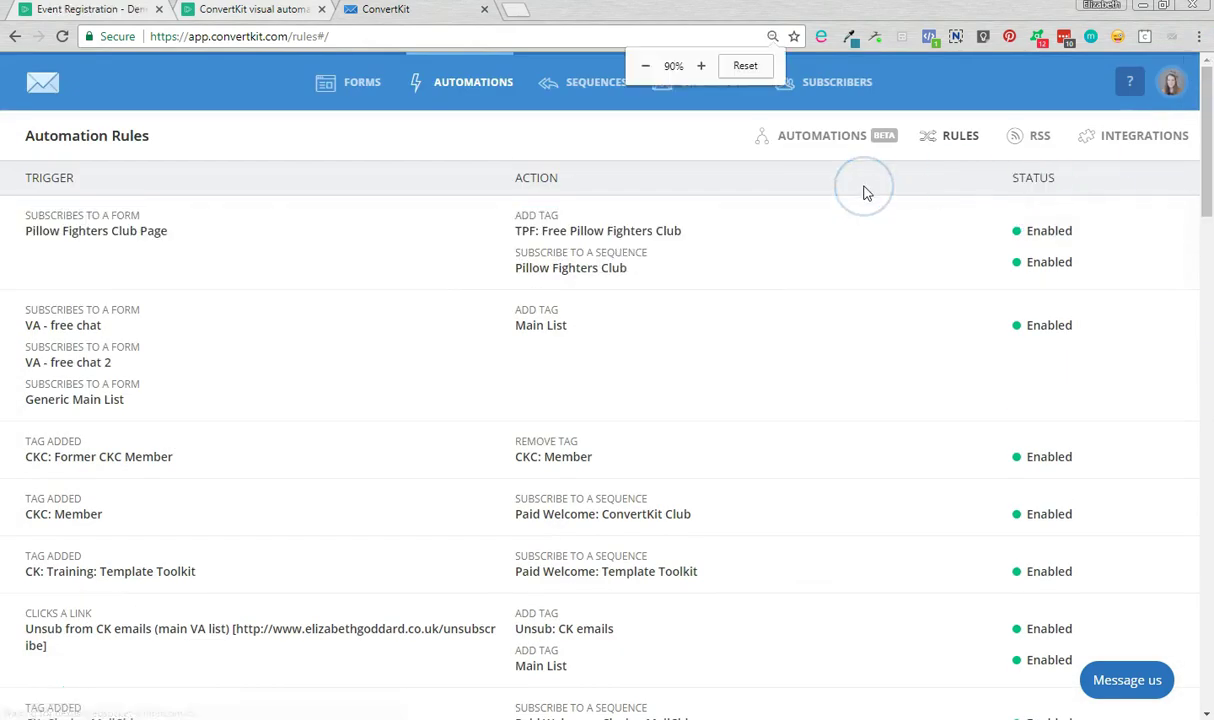
{"action": "key", "text": "ctrl+minus"}
{"action": "left_click_drag", "start_coordinate": [1206, 160], "coordinate": [1205, 600]}
{"action": "left_click", "coordinate": [224, 445]}
{"action": "left_click", "coordinate": [224, 457]}
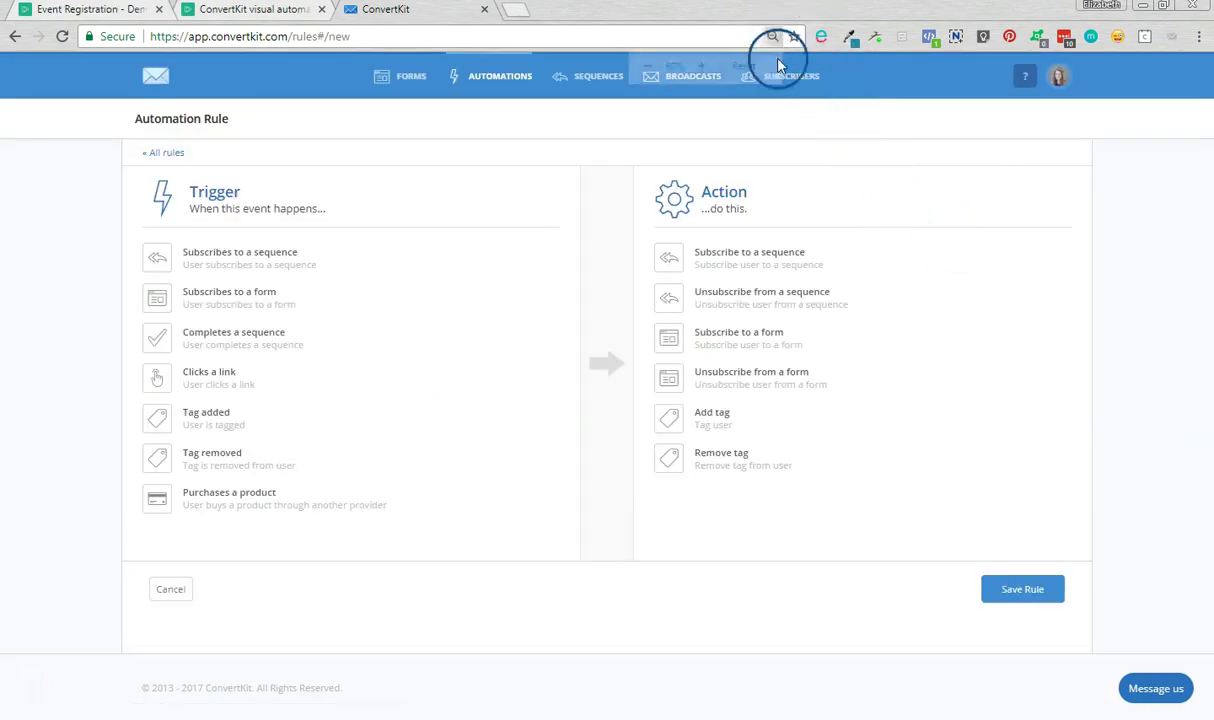
{"action": "left_click", "coordinate": [745, 66]}
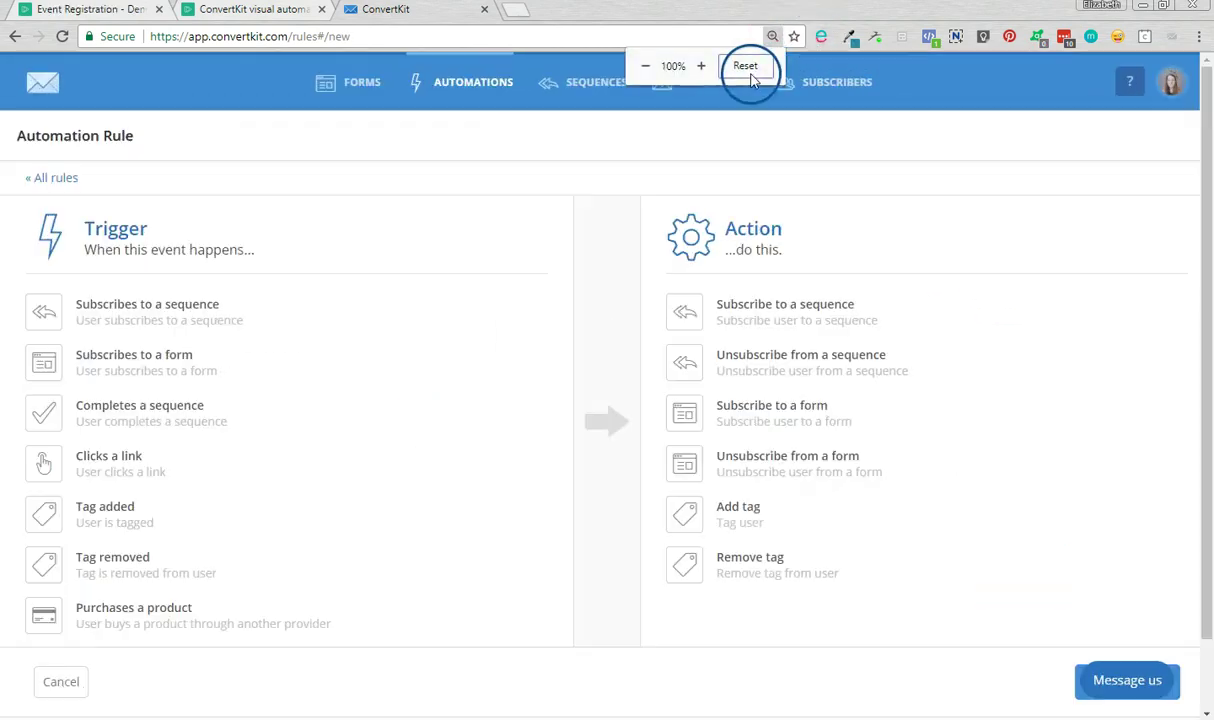
Set the rule's trigger to Tag added with the tag "Webinar: CKC visual automation builder".
{"action": "left_click", "coordinate": [122, 512]}
{"action": "left_click", "coordinate": [158, 390]}
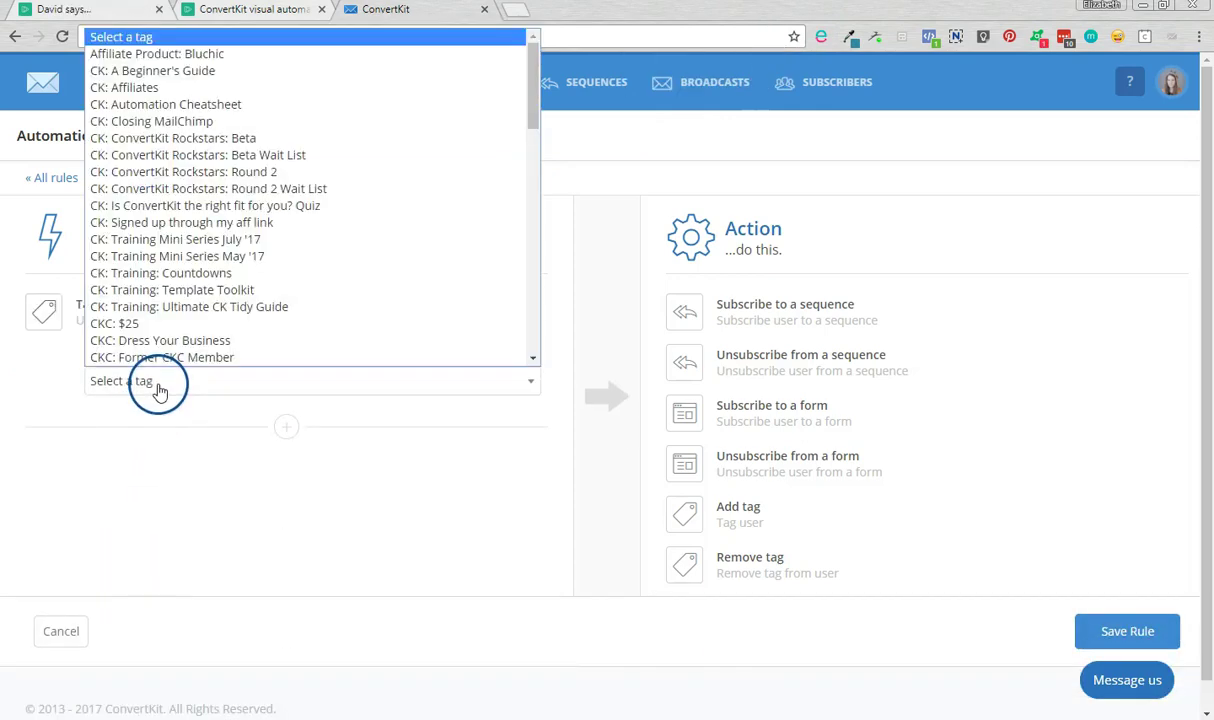
{"action": "scroll", "coordinate": [190, 270], "scroll_direction": "down", "scroll_amount": 15}
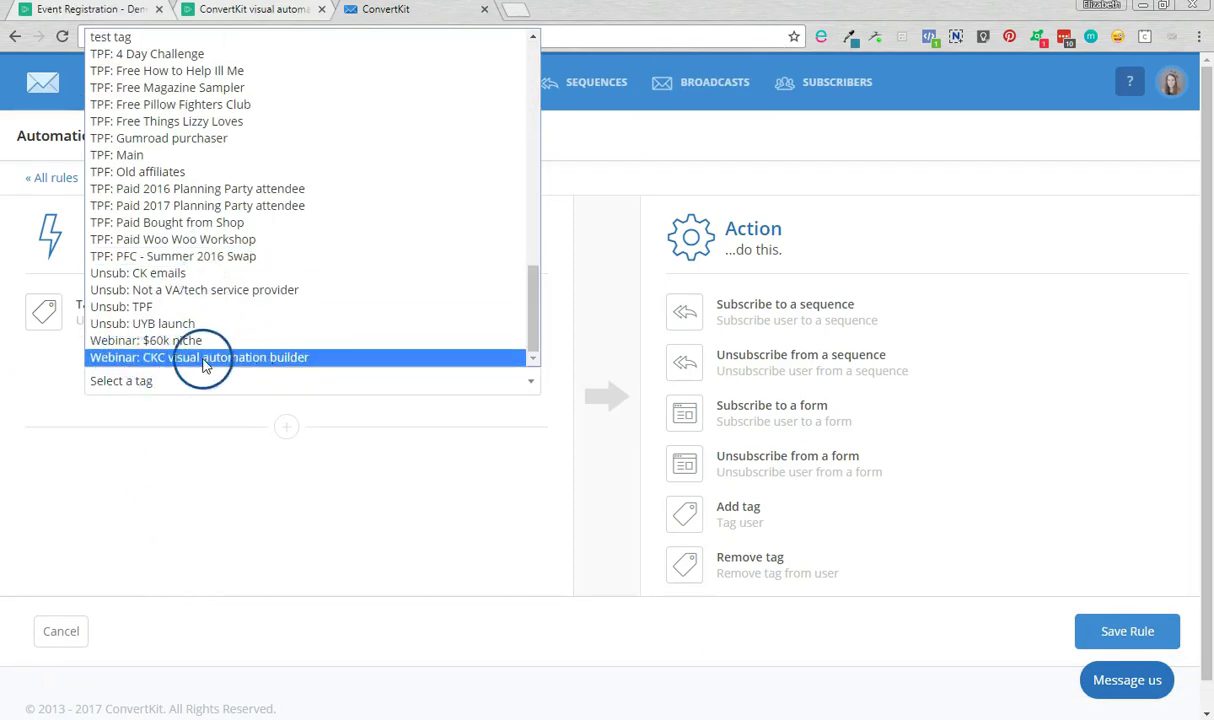
{"action": "left_click", "coordinate": [252, 358]}
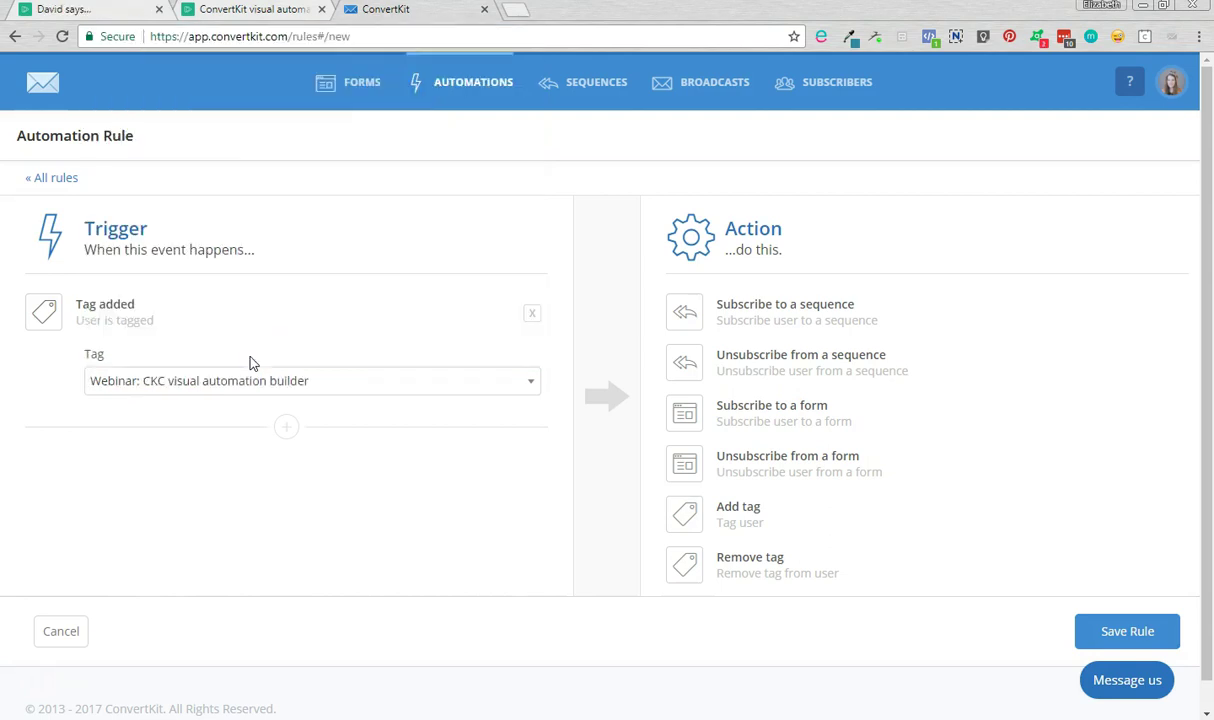
Set the rule's action to subscribe to the "CKC visual automation builder webinar" sequence and save the rule.
{"action": "left_click", "coordinate": [773, 300]}
{"action": "left_click", "coordinate": [767, 380]}
{"action": "left_click", "coordinate": [770, 378]}
{"action": "left_click", "coordinate": [770, 376]}
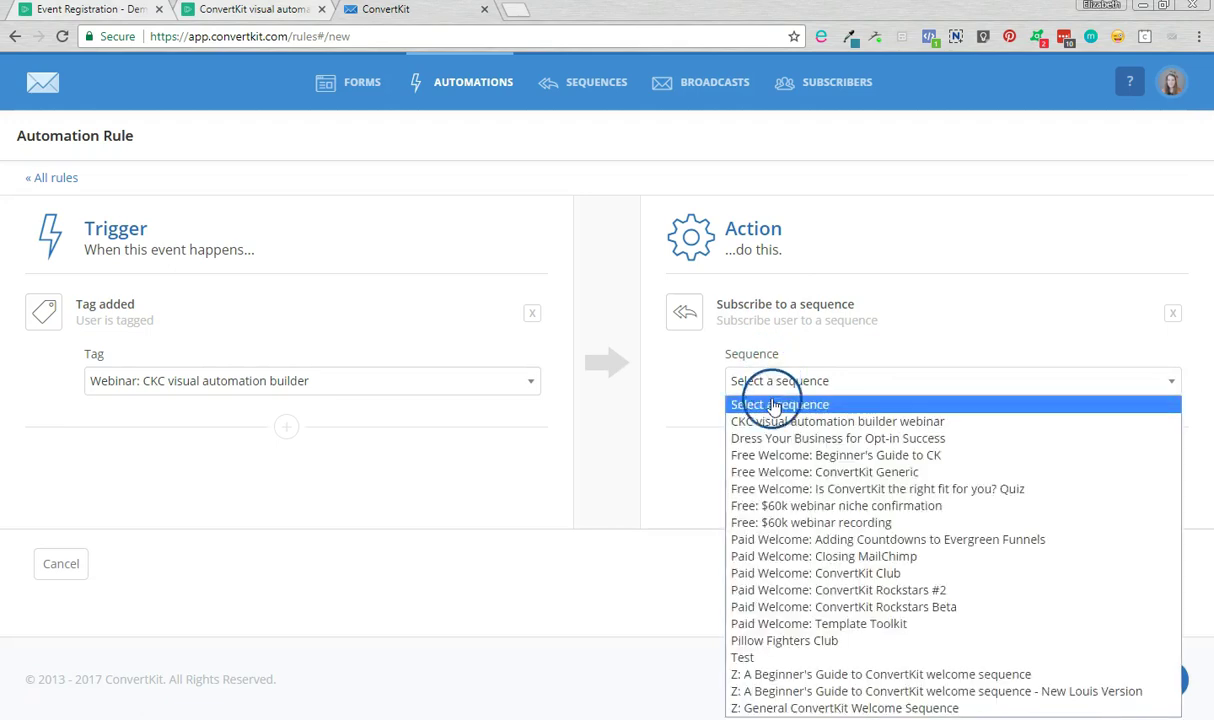
{"action": "left_click", "coordinate": [805, 423]}
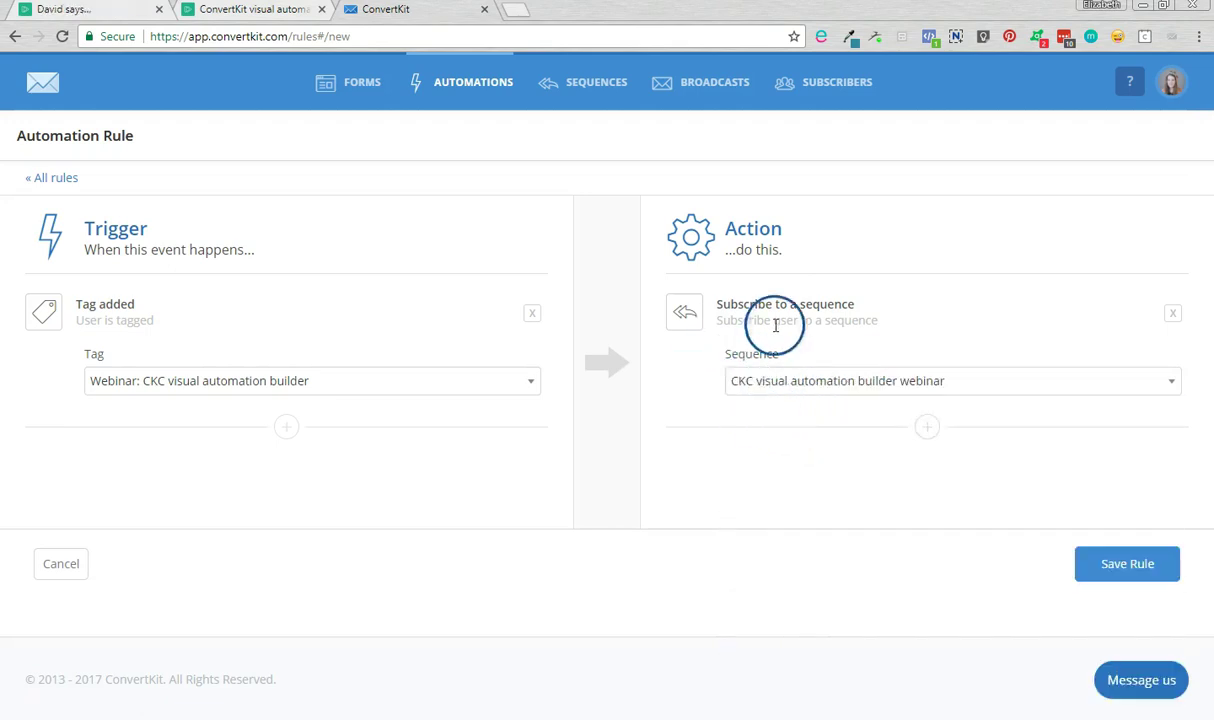
{"action": "left_click", "coordinate": [1130, 570]}
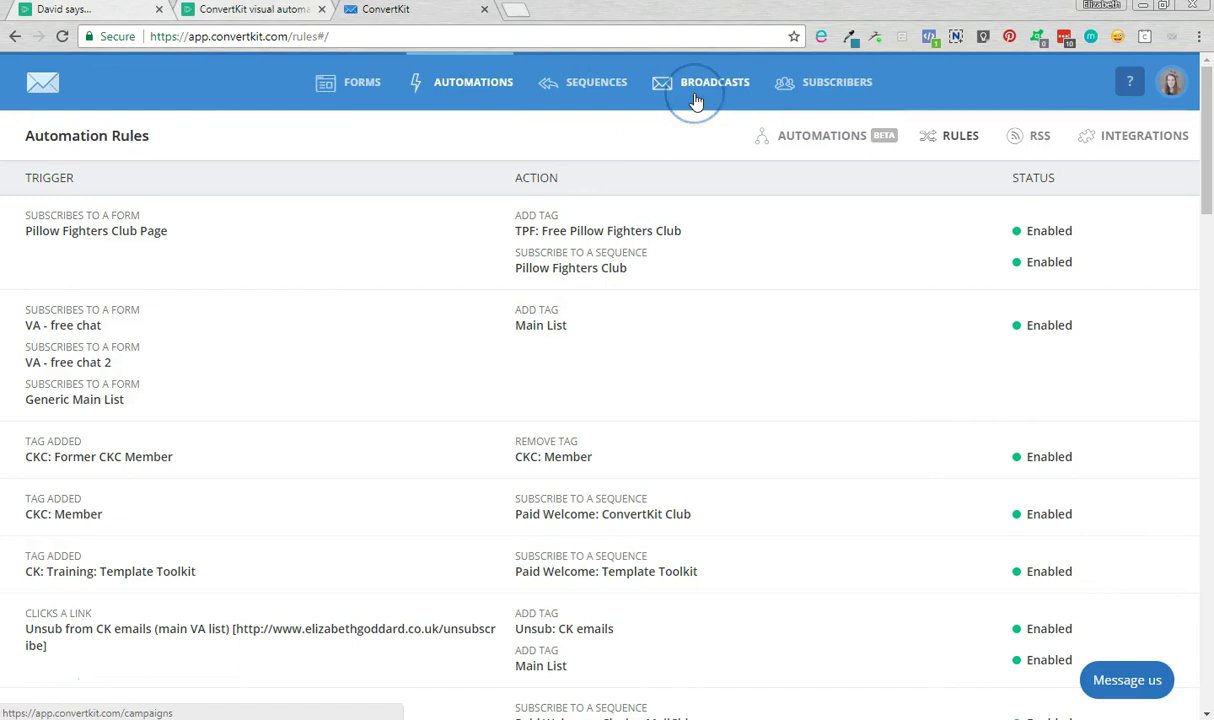
Create a new broadcast for subscribers with the "Webinar: CKC visual automation builder" tag and proceed to its content.
{"action": "left_click", "coordinate": [600, 88]}
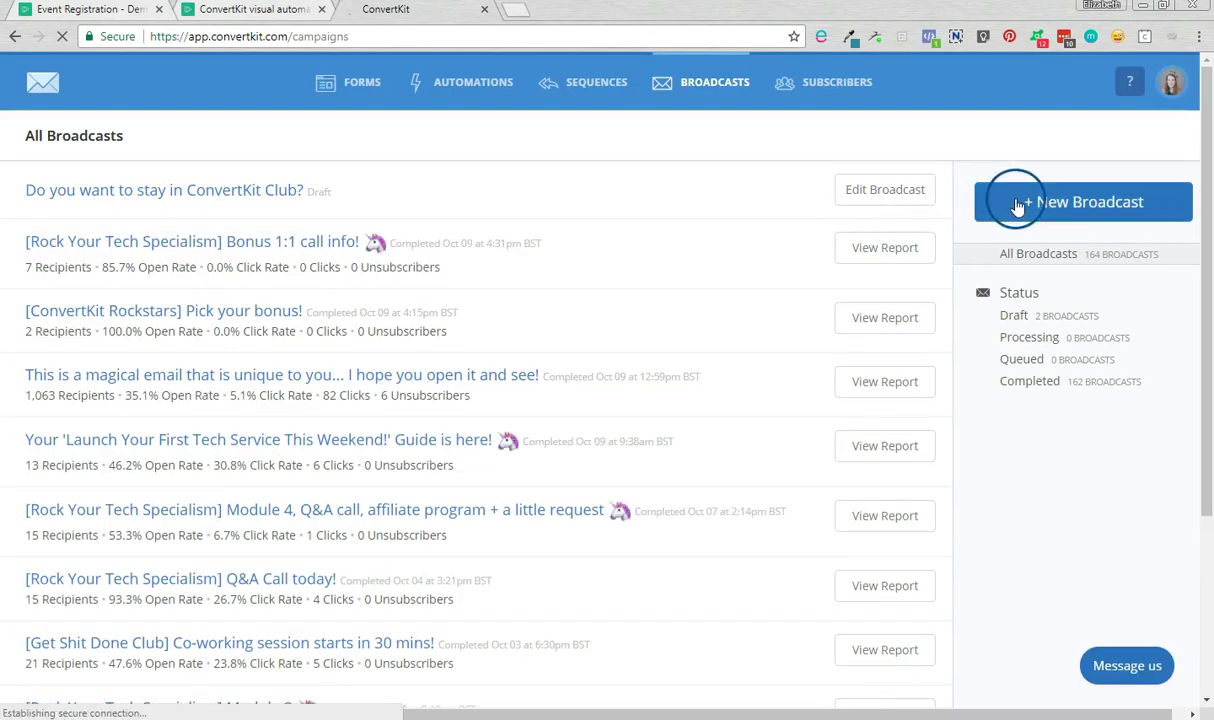
{"action": "left_click", "coordinate": [1017, 204]}
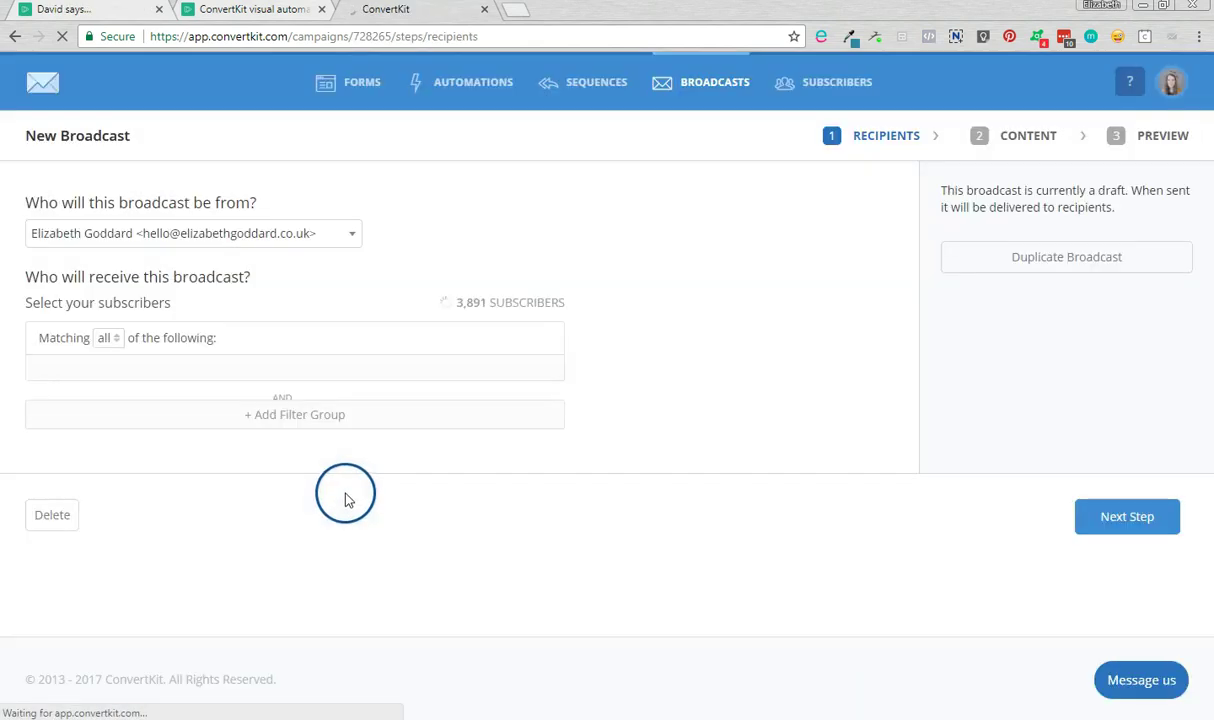
{"action": "left_click", "coordinate": [249, 390]}
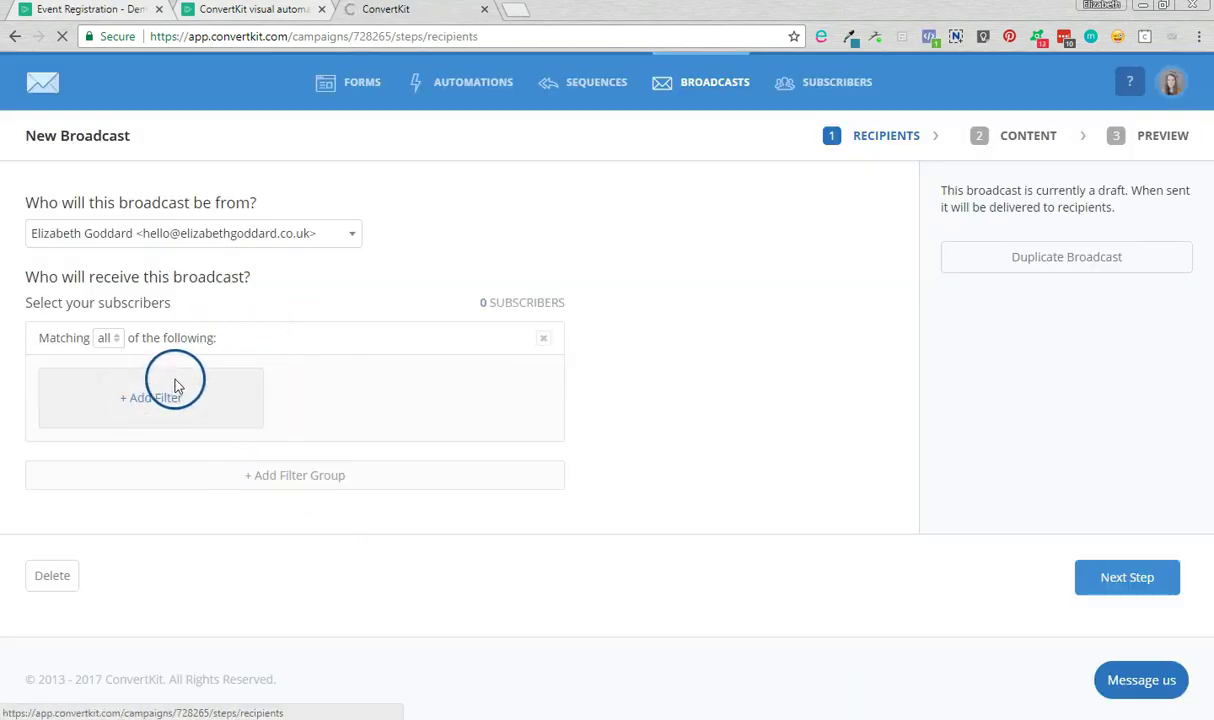
{"action": "left_click", "coordinate": [176, 385]}
{"action": "left_click", "coordinate": [145, 443]}
{"action": "left_click", "coordinate": [81, 518]}
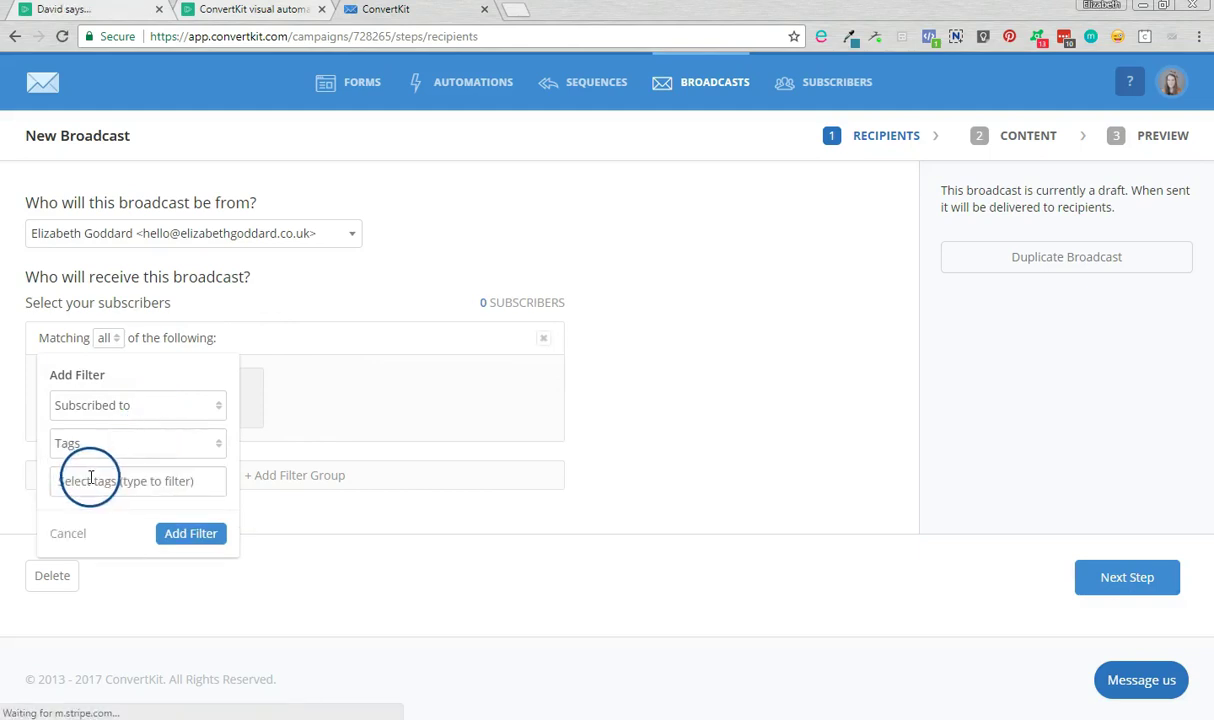
{"action": "left_click", "coordinate": [91, 480]}
{"action": "type", "text": "ckc"}
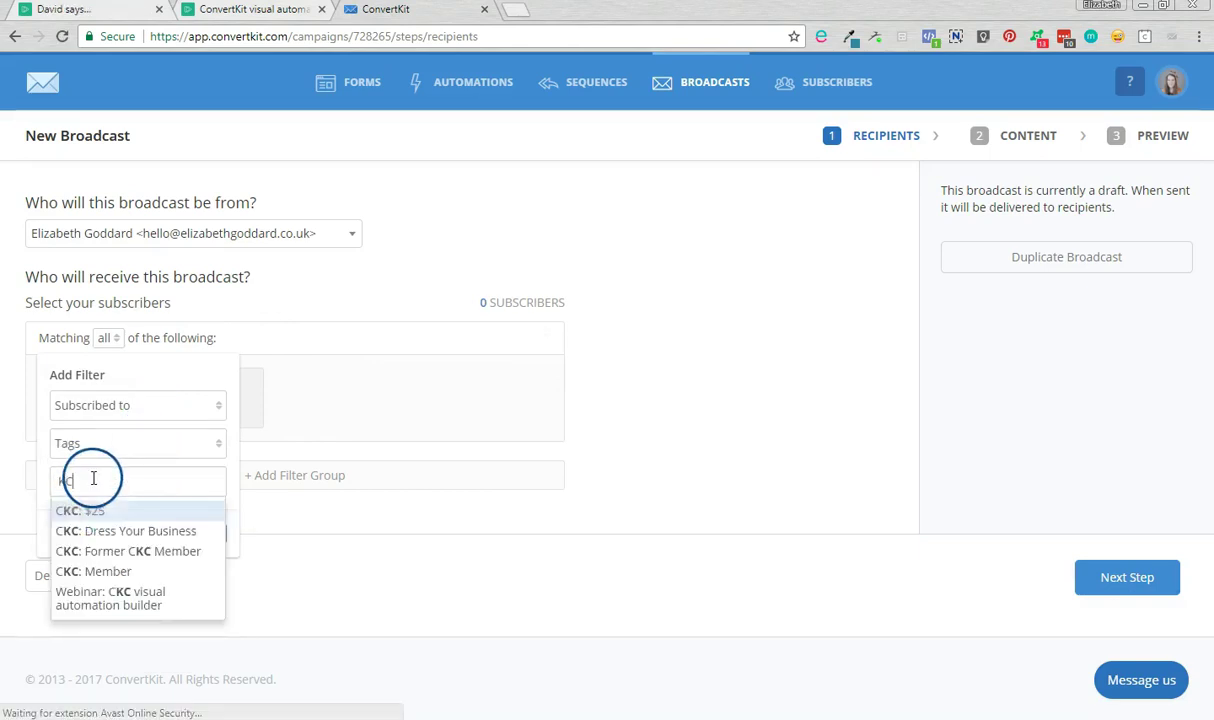
{"action": "left_click", "coordinate": [165, 598]}
{"action": "left_click", "coordinate": [190, 570]}
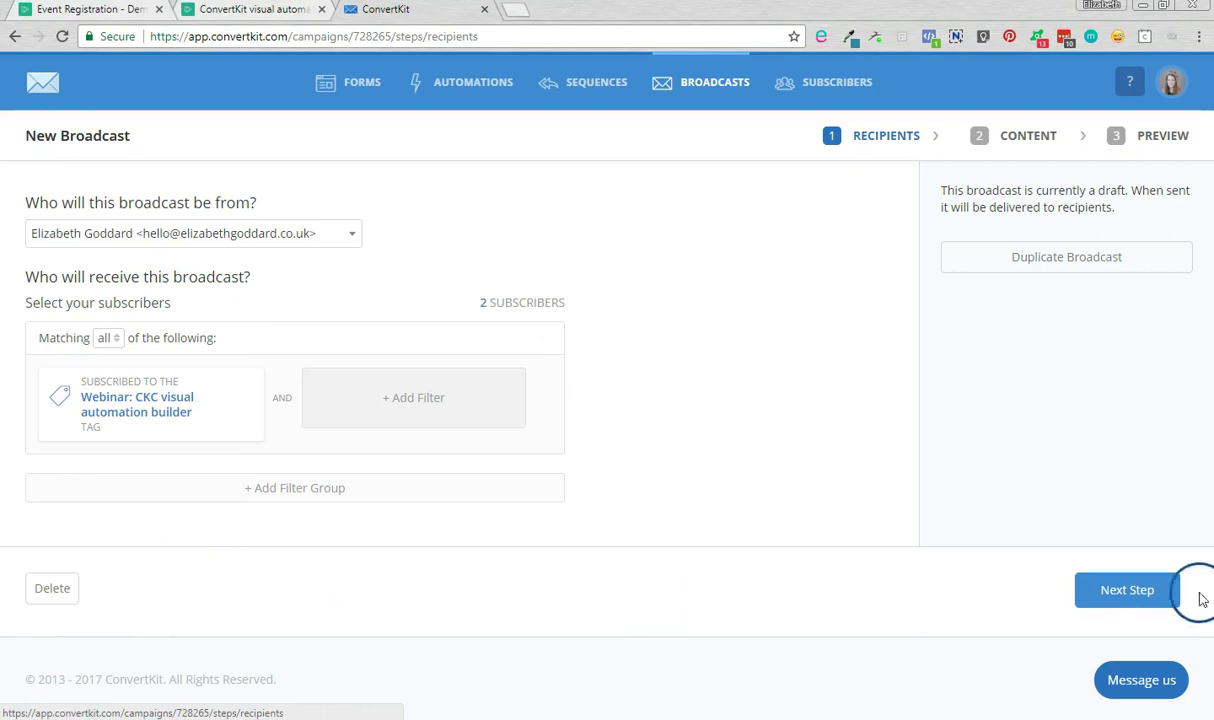
{"action": "left_click", "coordinate": [1121, 604]}
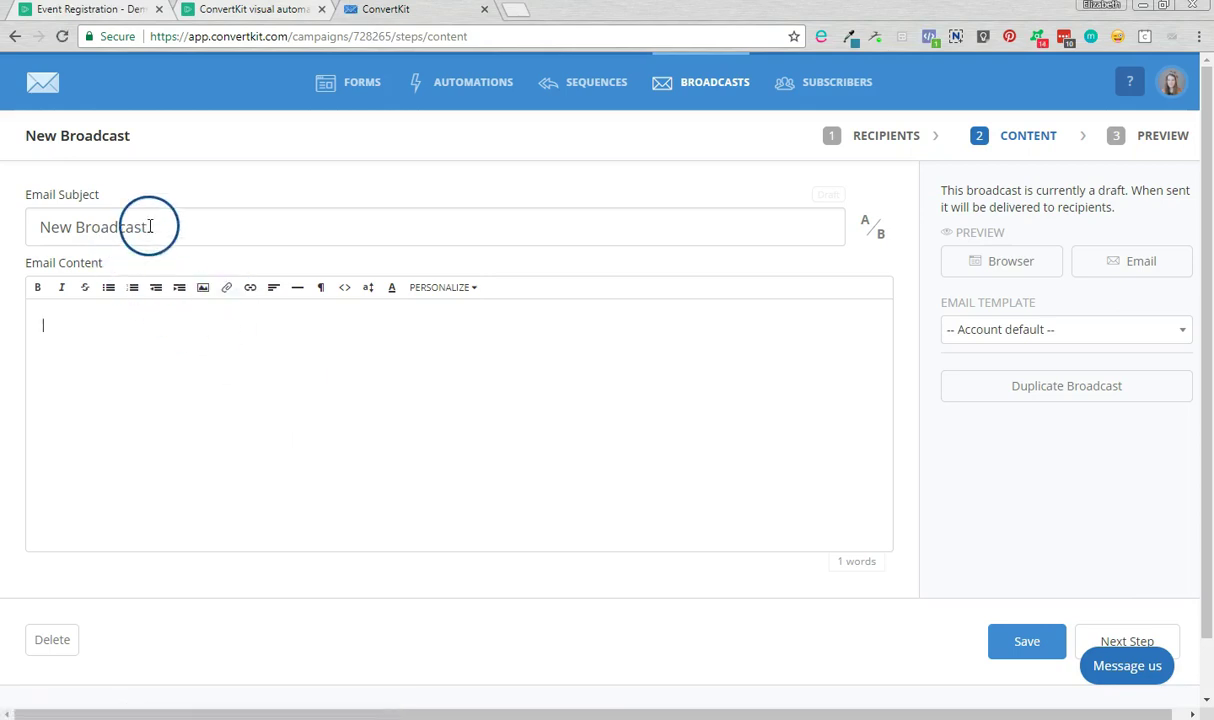
Write "Click here! We're starting!" in the broadcast's content, with an empty line above it.
{"action": "left_click", "coordinate": [331, 320]}
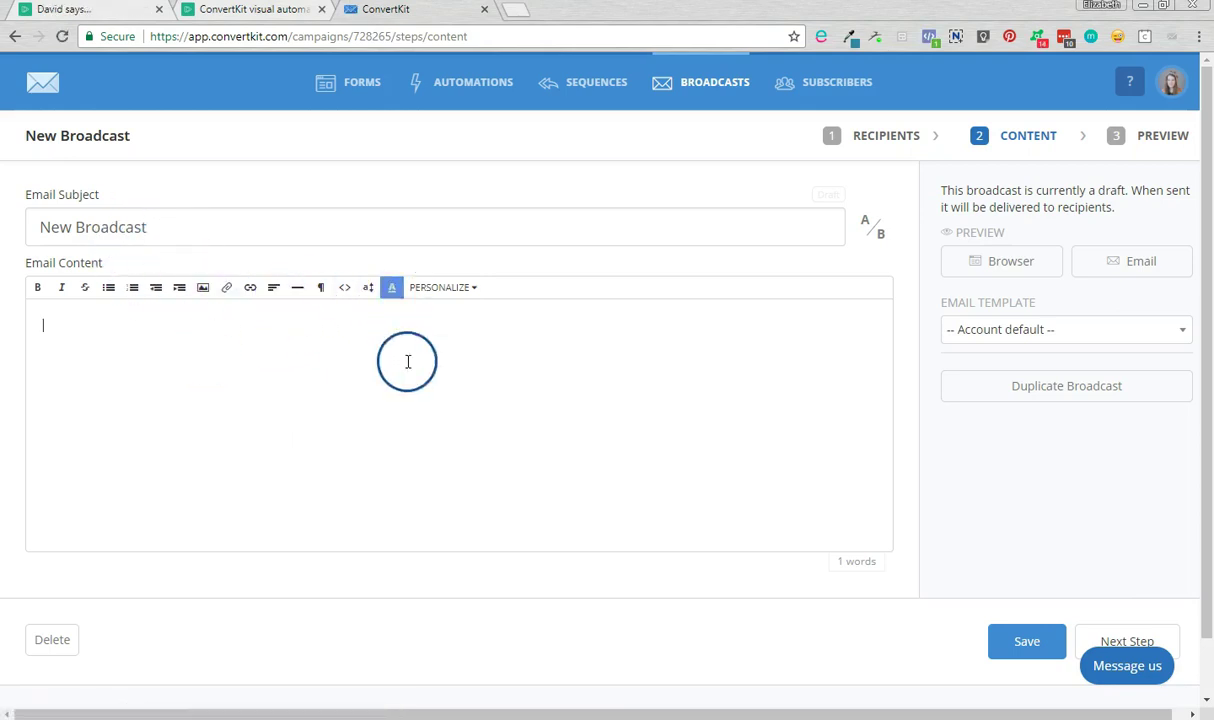
{"action": "type", "text": "cLICK"}
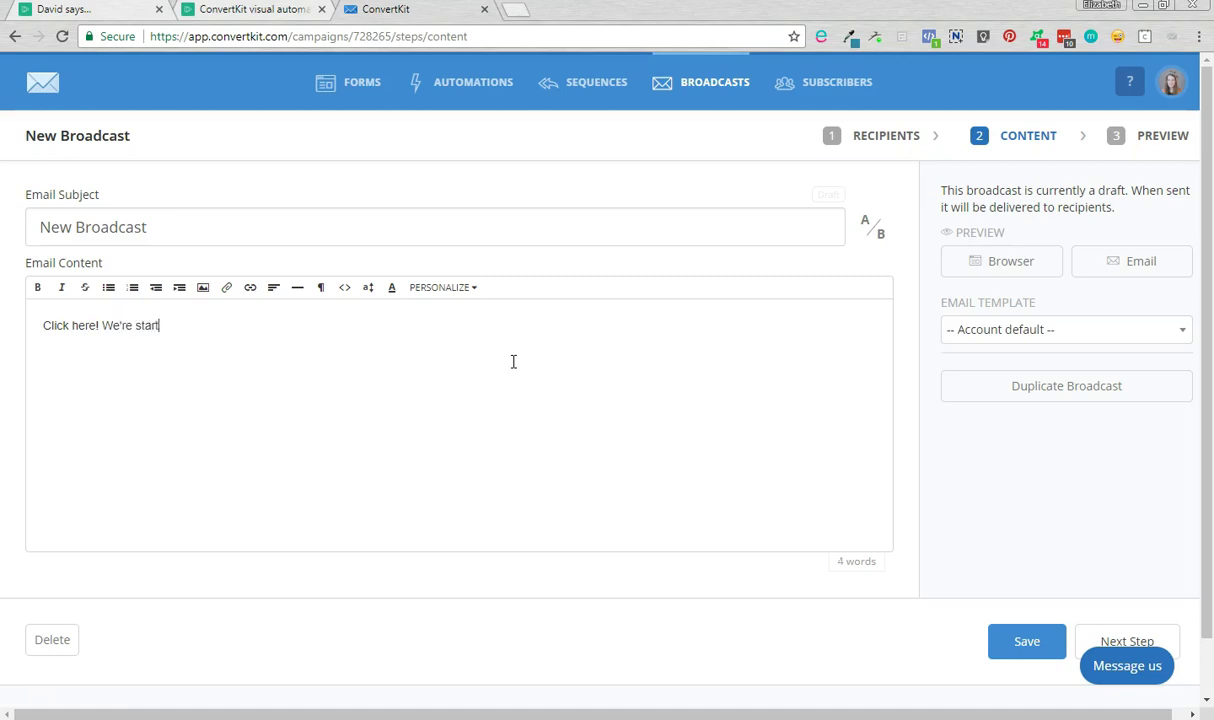
{"action": "left_click", "coordinate": [40, 322]}
{"action": "key", "text": "Return"}
{"action": "left_click_drag", "start_coordinate": [43, 356], "coordinate": [99, 352]}
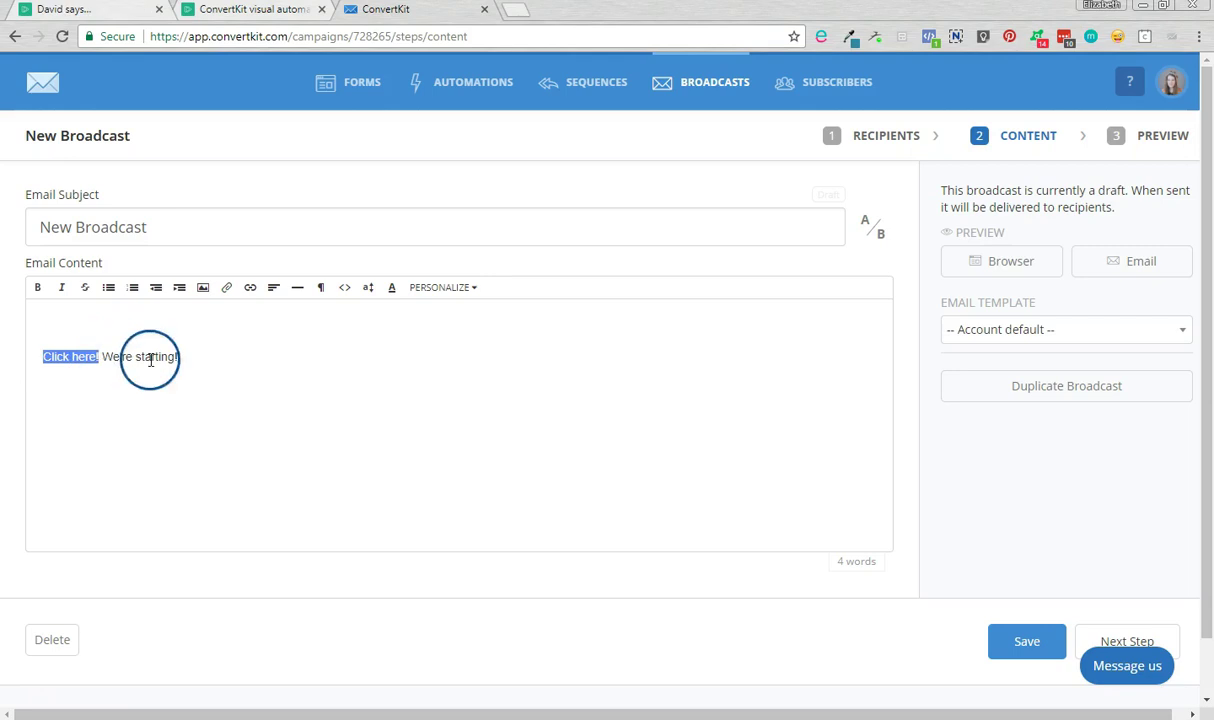
Insert the "CKC visual automation builder webinar" personalization field on a new line below the sentence and cut it to the clipboard.
{"action": "left_click", "coordinate": [200, 358]}
{"action": "key", "text": "Return"}
{"action": "left_click", "coordinate": [443, 288]}
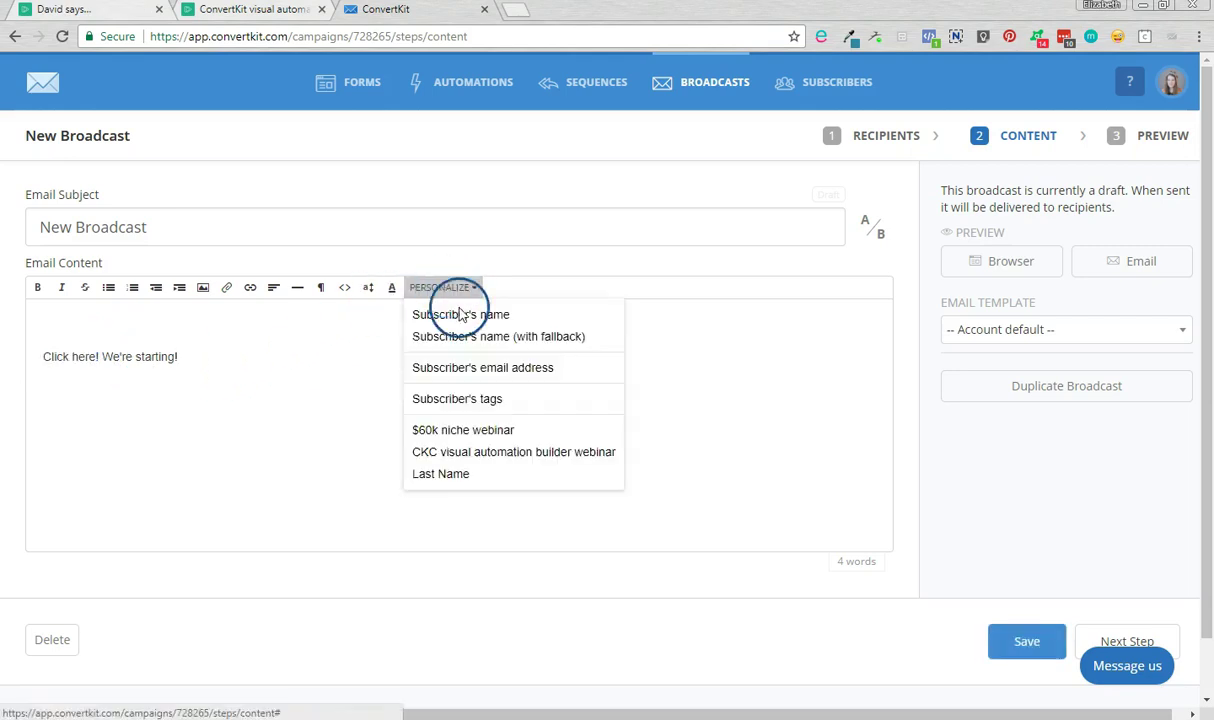
{"action": "left_click", "coordinate": [519, 452]}
{"action": "left_click_drag", "start_coordinate": [379, 402], "coordinate": [228, 385]}
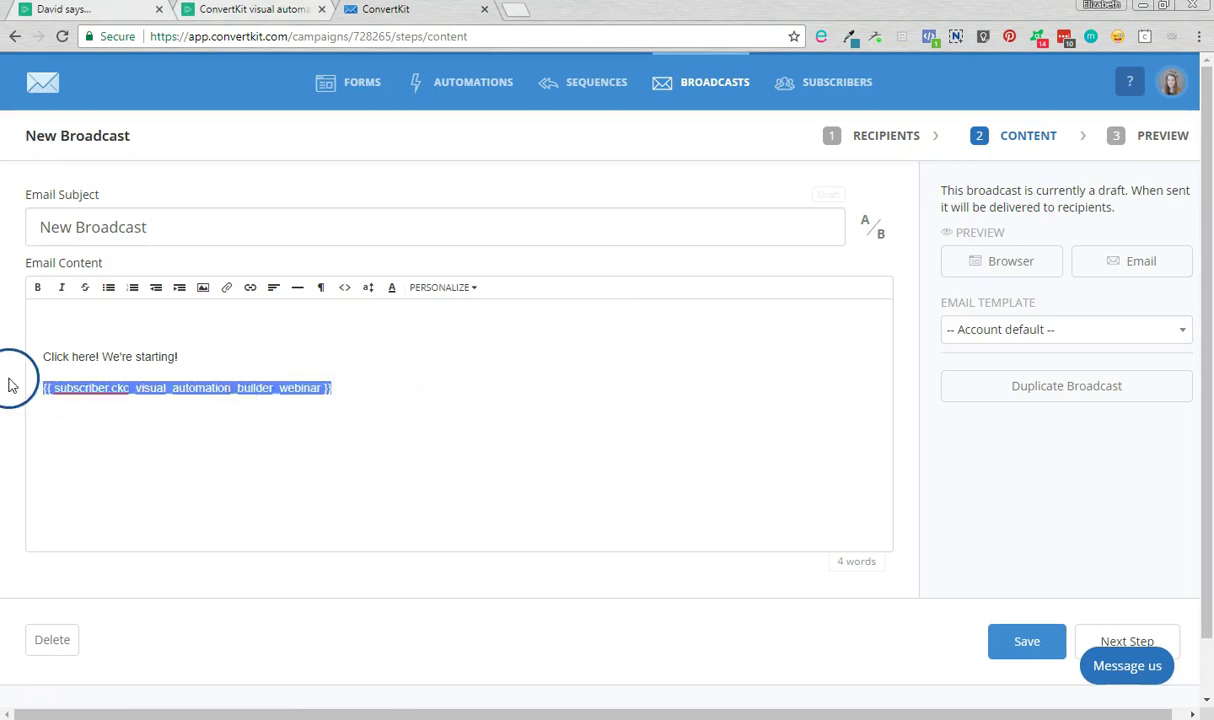
{"action": "key", "text": "ctrl+x"}
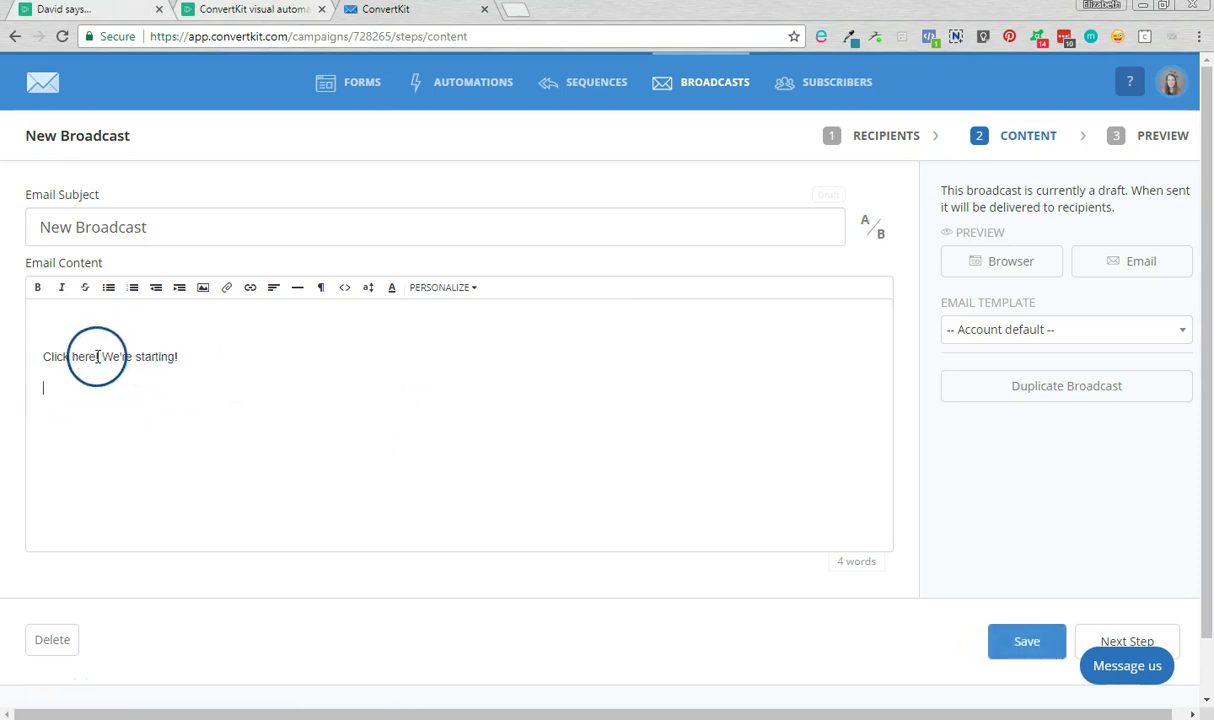
Link "Click here!" to the cut {{ subscriber.ckc_visual_automation_builder_webinar }} field, opening in a new tab.
{"action": "left_click_drag", "start_coordinate": [97, 357], "coordinate": [14, 360]}
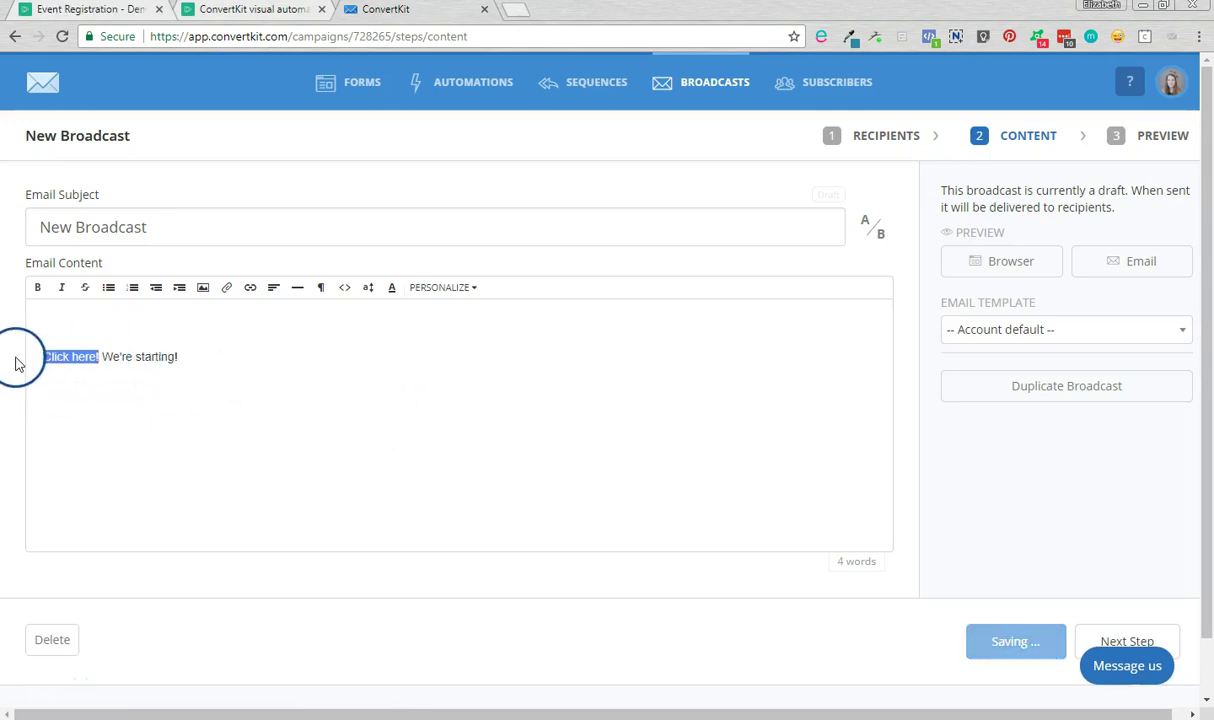
{"action": "left_click", "coordinate": [250, 287]}
{"action": "left_click", "coordinate": [262, 309]}
{"action": "key", "text": "ctrl+v"}
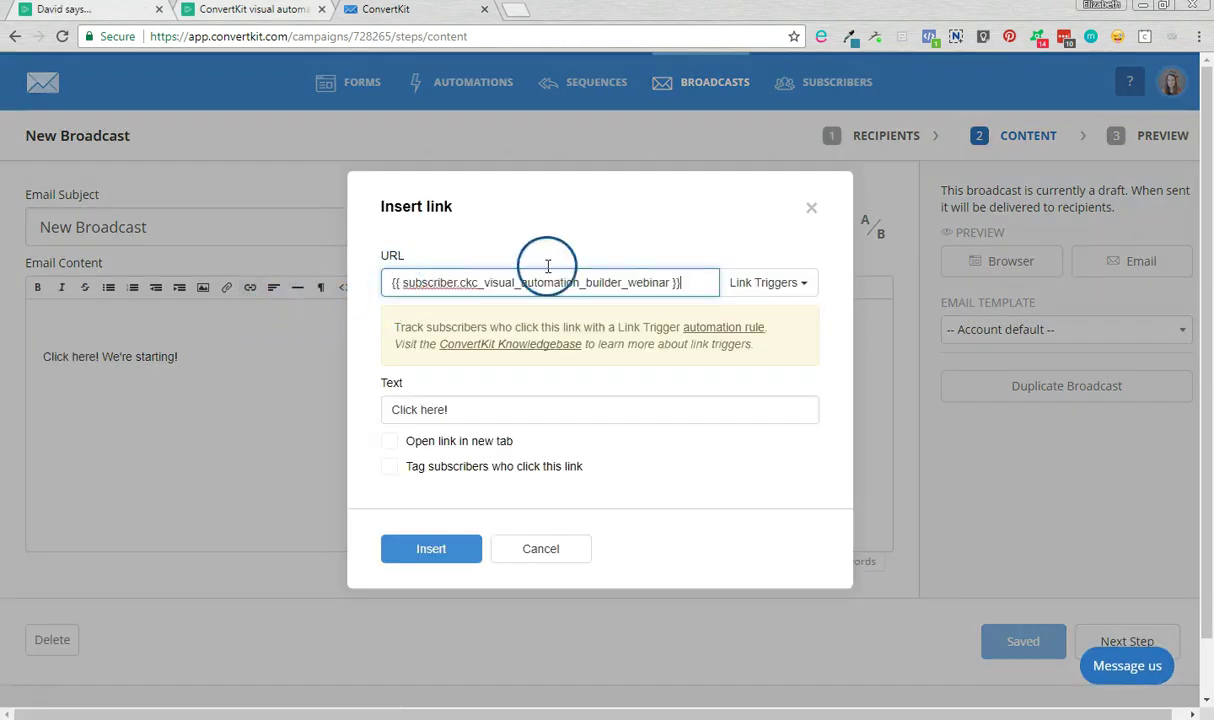
{"action": "left_click", "coordinate": [462, 441]}
{"action": "left_click", "coordinate": [431, 549]}
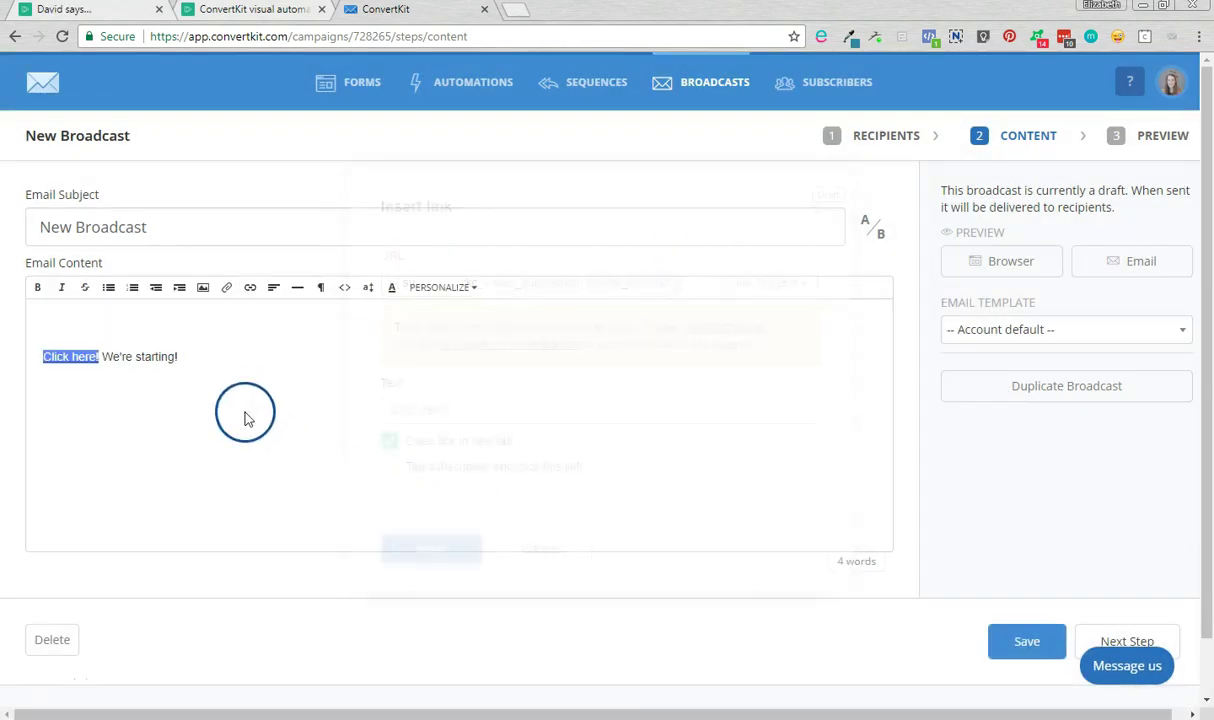
{"action": "left_click", "coordinate": [247, 416]}
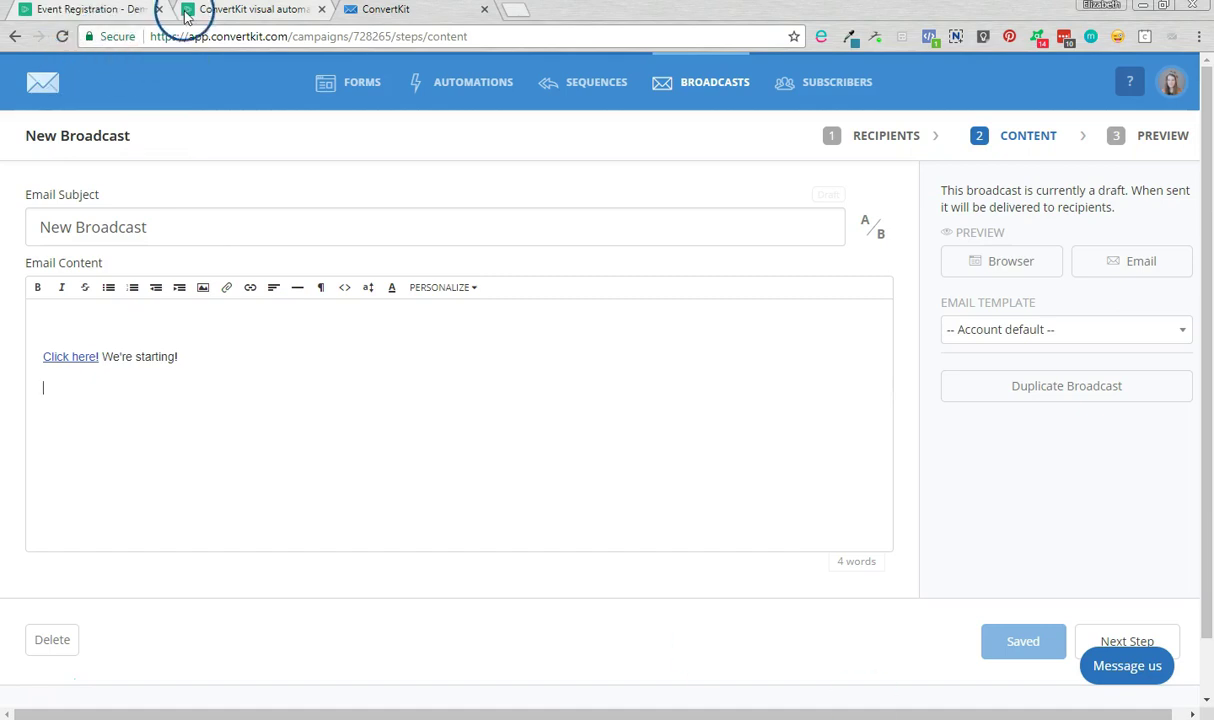
Switch to the Demio registration settings and copy the 1-click email link for ConvertKit.
{"action": "left_click", "coordinate": [127, 12]}
{"action": "scroll", "coordinate": [770, 325], "scroll_direction": "down", "scroll_amount": 5}
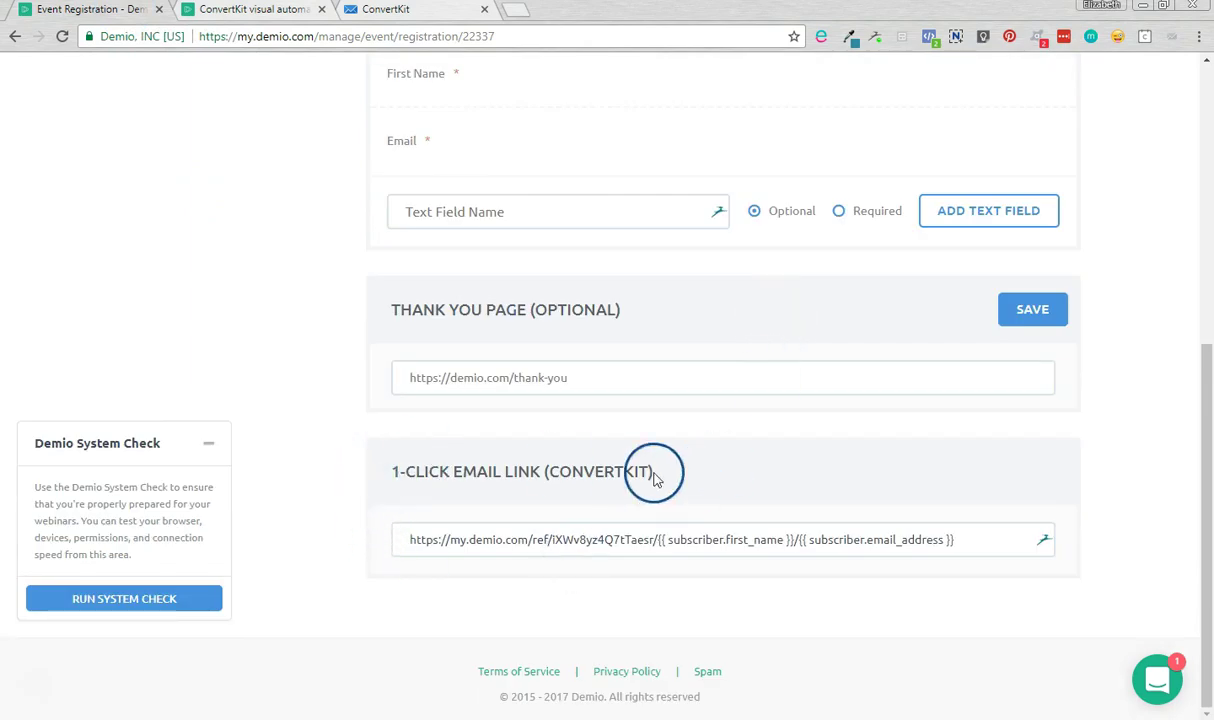
{"action": "left_click_drag", "start_coordinate": [981, 542], "coordinate": [380, 513]}
{"action": "key", "text": "ctrl+c"}
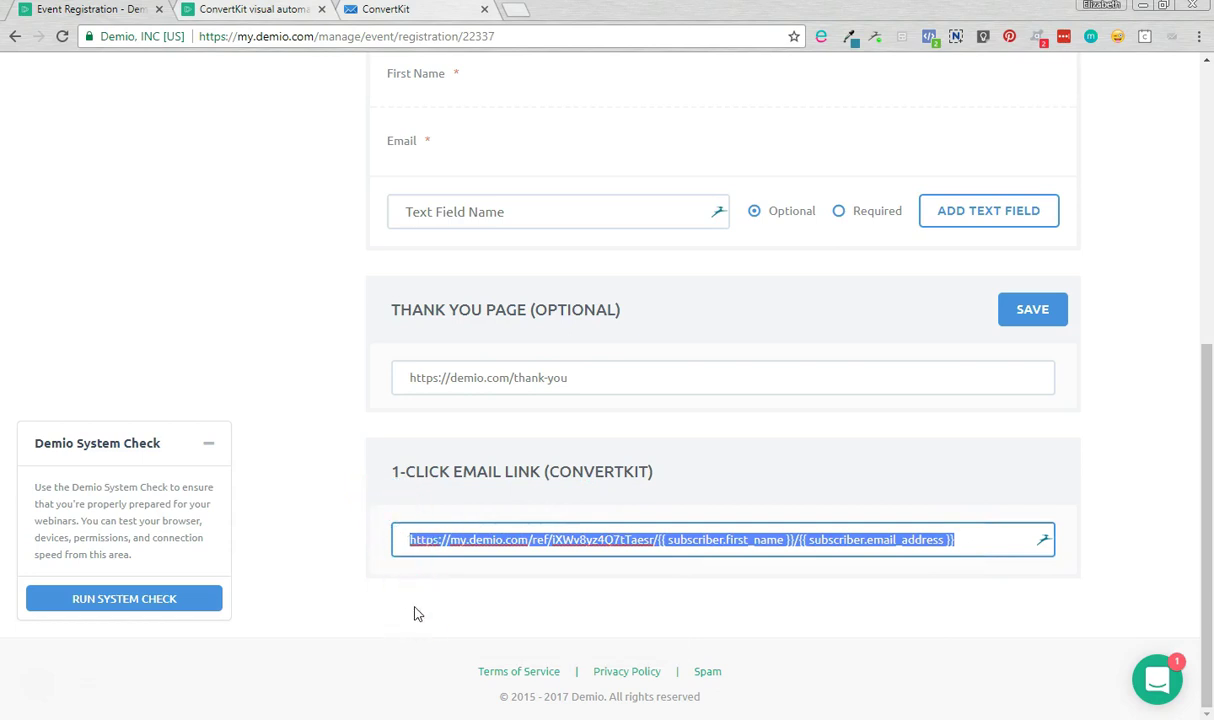
Switch back to the ConvertKit broadcast, return to its recipients and remove the existing tag filter.
{"action": "left_click", "coordinate": [420, 10]}
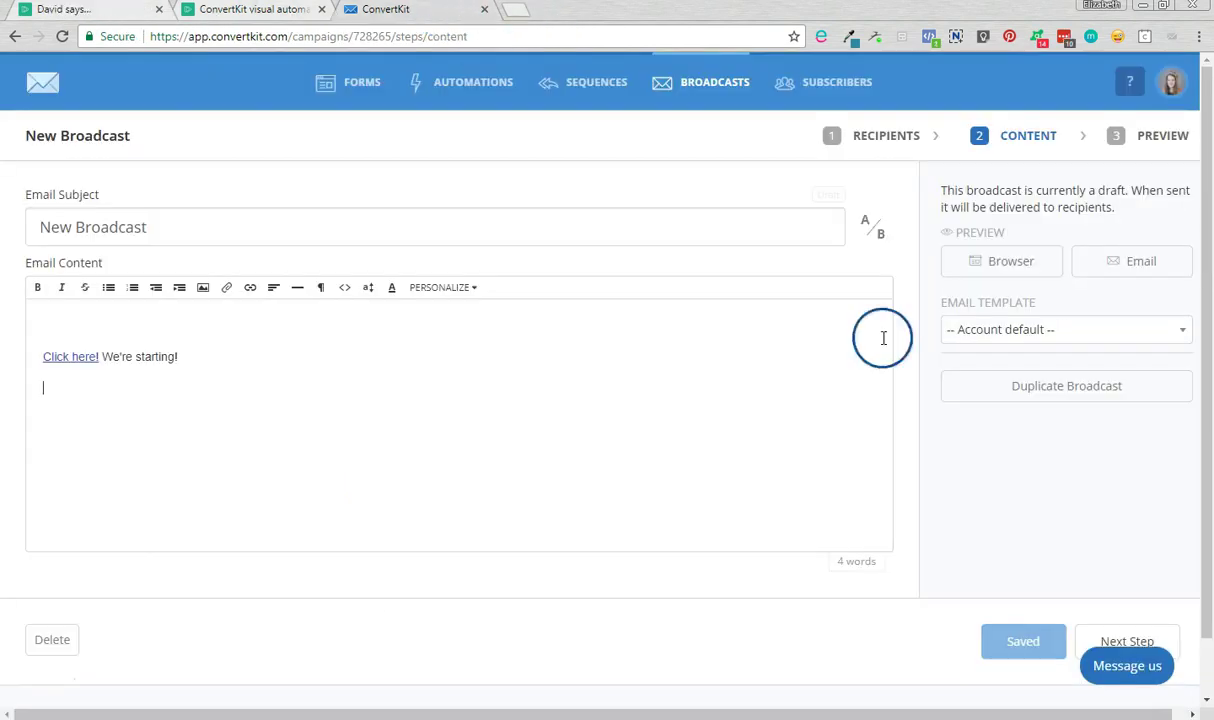
{"action": "left_click", "coordinate": [882, 144]}
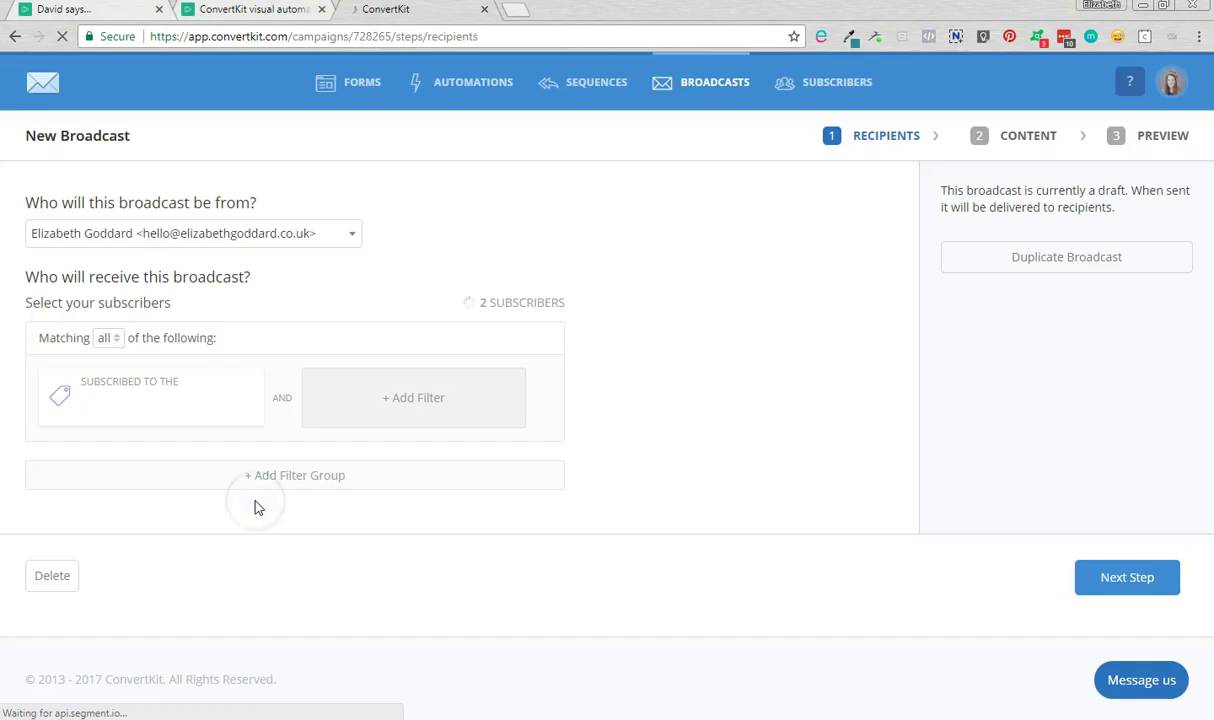
{"action": "left_click", "coordinate": [249, 385]}
Add a recipient filter for subscribers with the "CKC: Member" tag and proceed to the broadcast's content.
{"action": "left_click", "coordinate": [135, 398]}
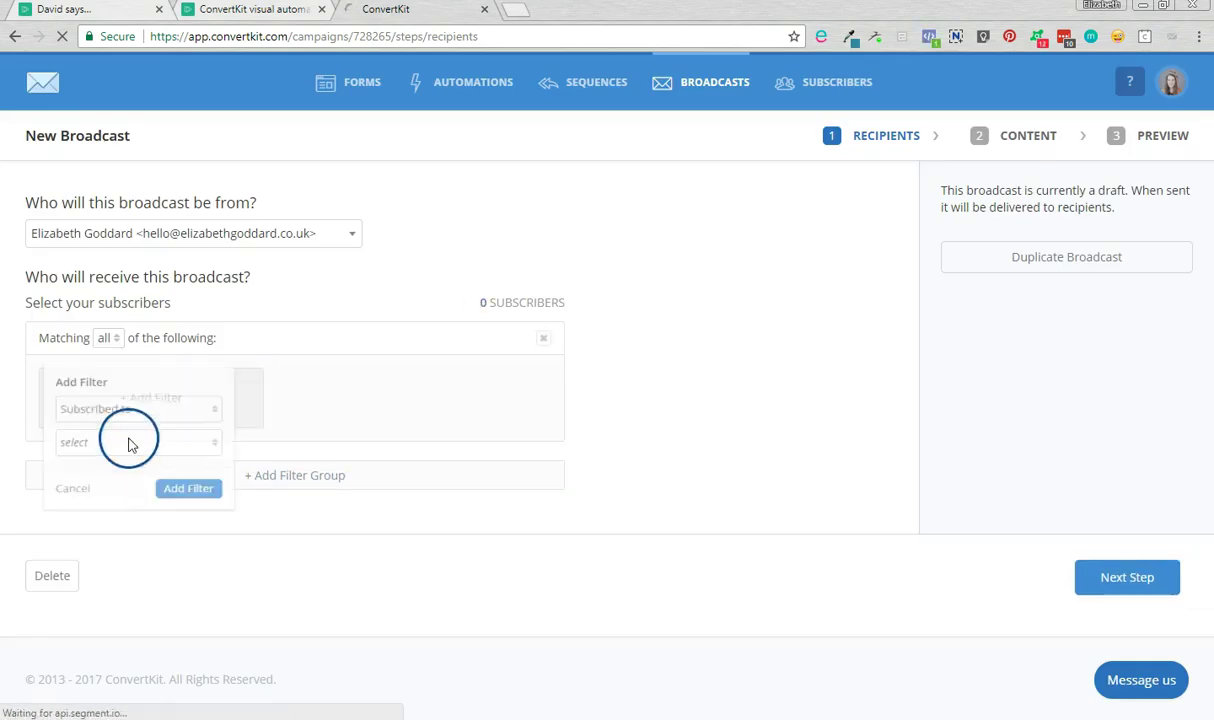
{"action": "left_click", "coordinate": [115, 442]}
{"action": "left_click", "coordinate": [75, 522]}
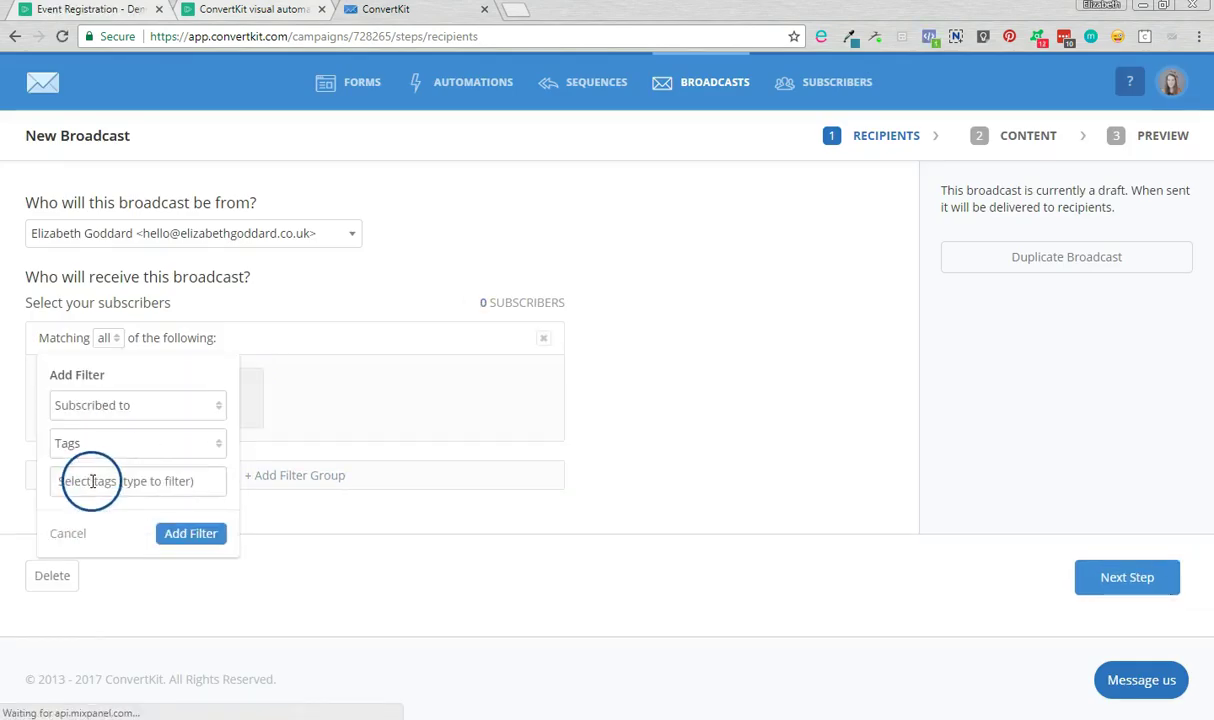
{"action": "left_click", "coordinate": [94, 485]}
{"action": "type", "text": "c"}
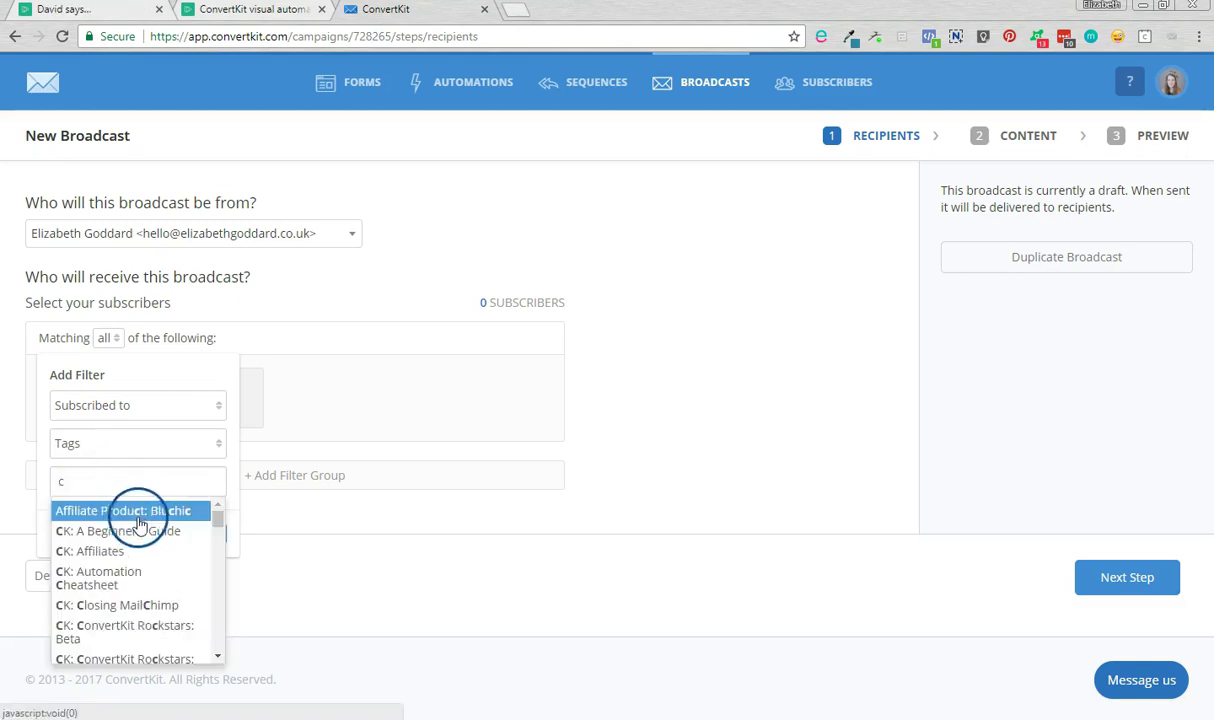
{"action": "type", "text": "kc"}
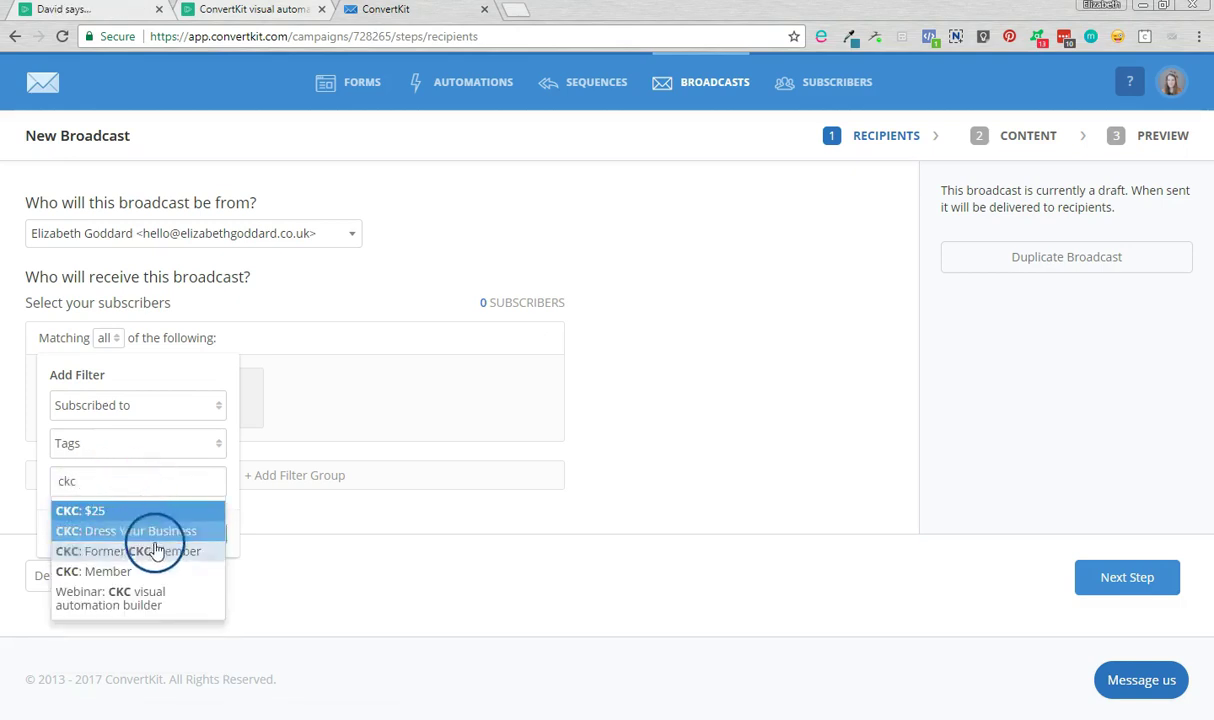
{"action": "left_click", "coordinate": [163, 583]}
{"action": "left_click", "coordinate": [207, 537]}
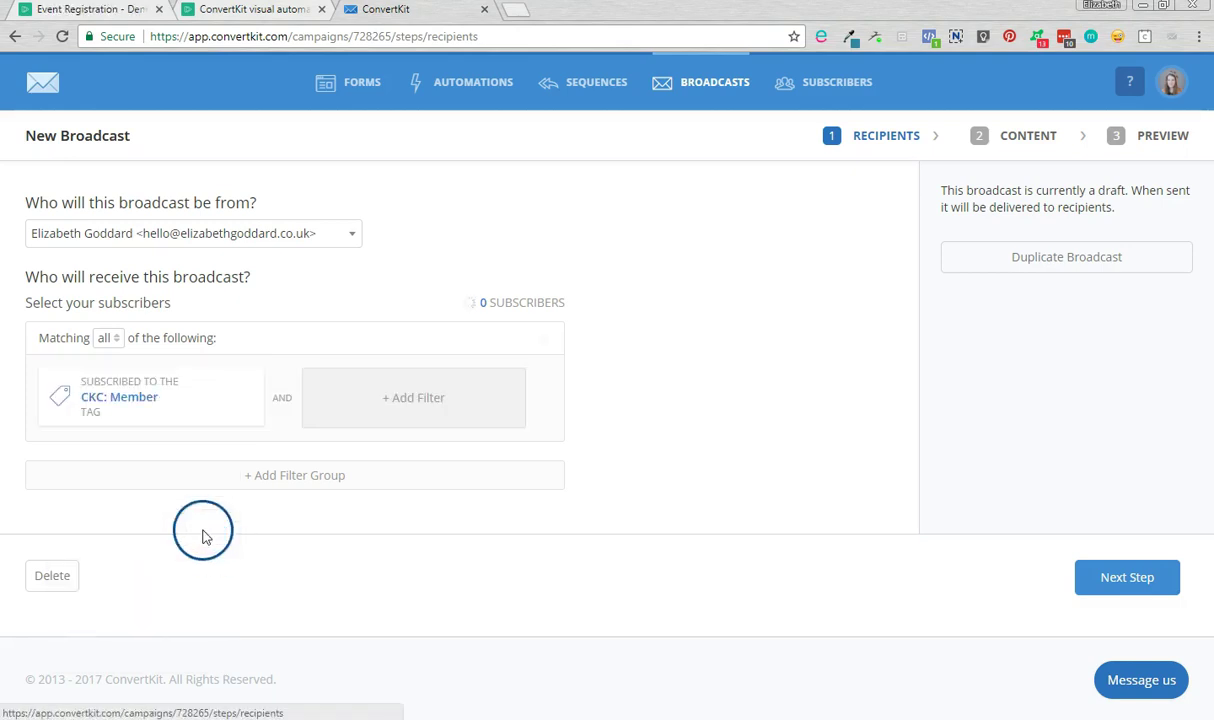
{"action": "left_click", "coordinate": [1158, 593]}
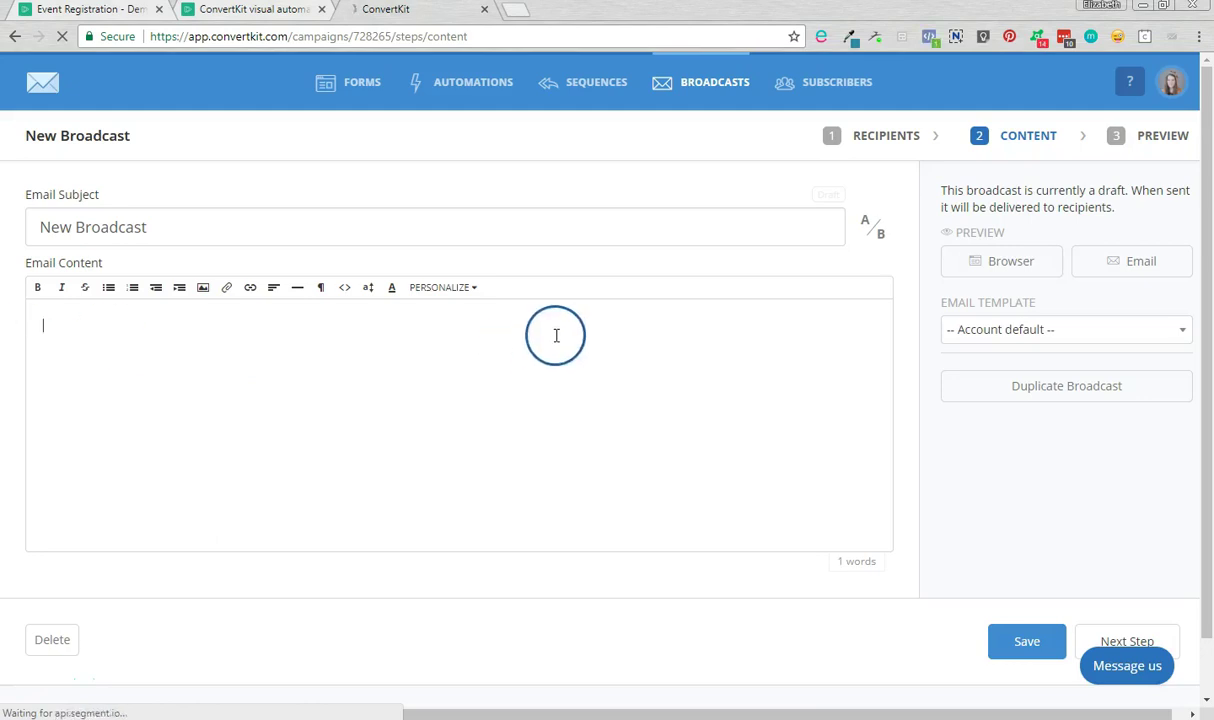
Write the broadcast's content as "I'm doing a webinar." and "Click here to sign up (yep, it's a 1 click registration link)" on separate lines.
{"action": "key", "text": "Return"}
{"action": "type", "text": "I'm doing a w"}
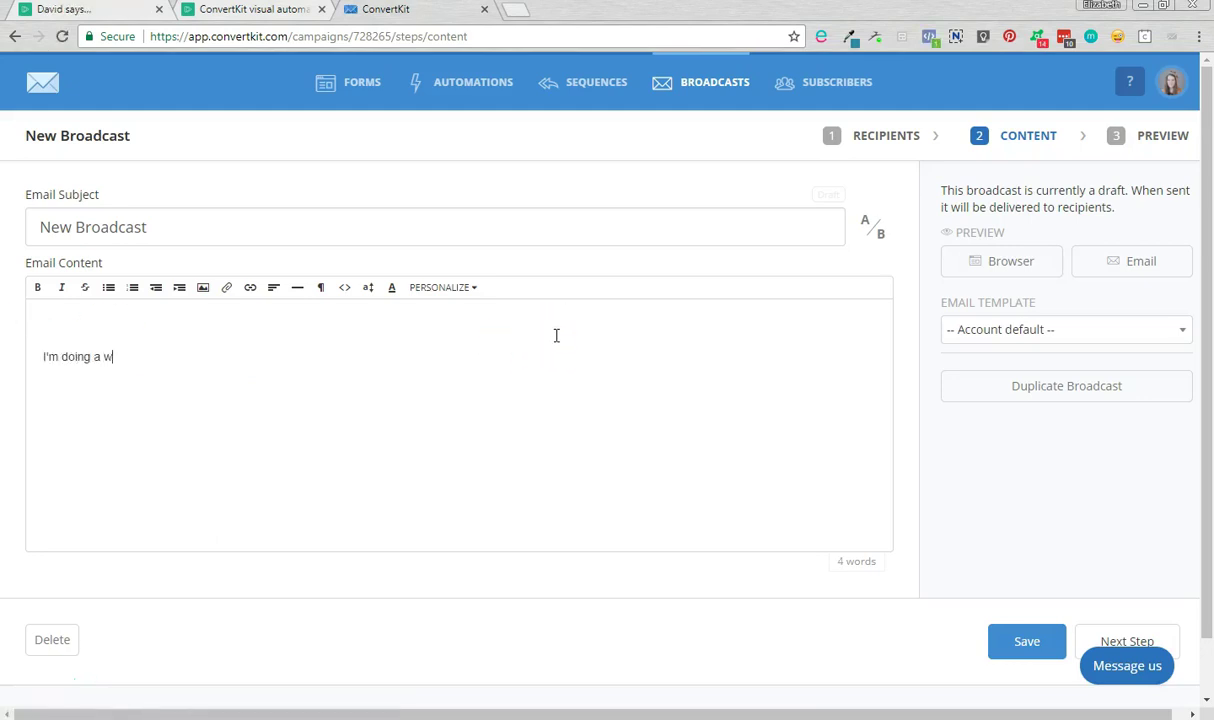
{"action": "type", "text": "re (yep, it's a 1 click registration link"}
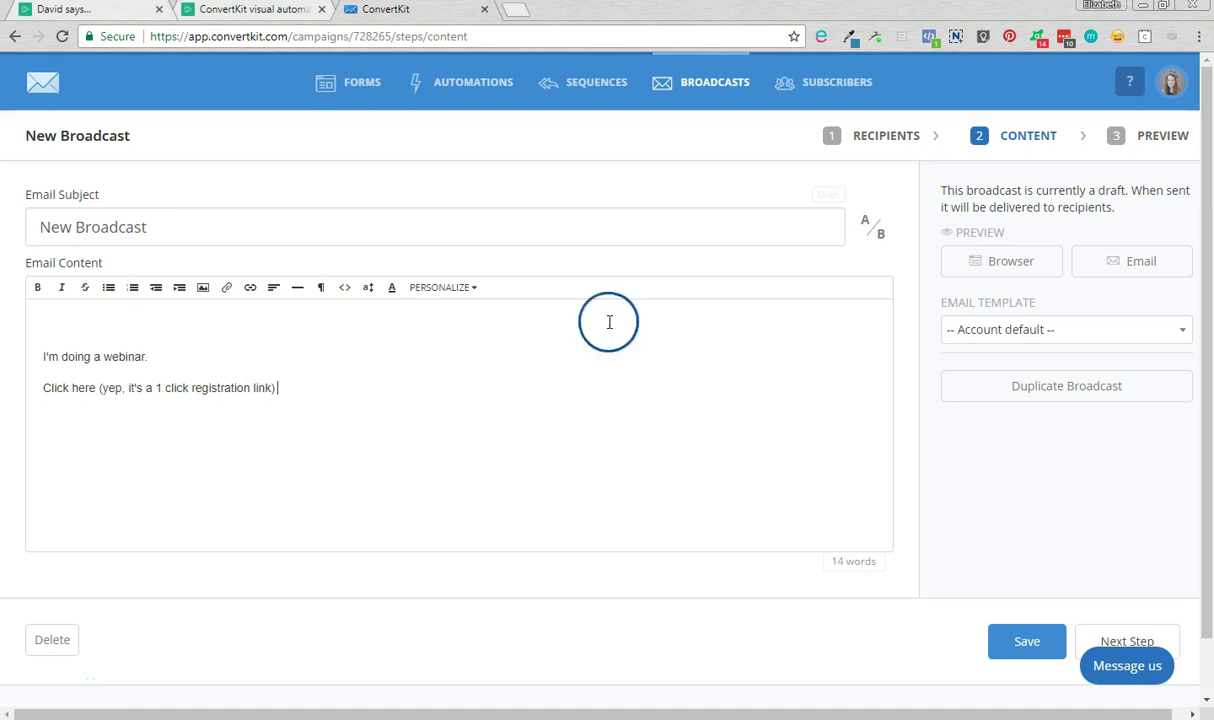
{"action": "left_click_drag", "start_coordinate": [31, 388], "coordinate": [97, 389]}
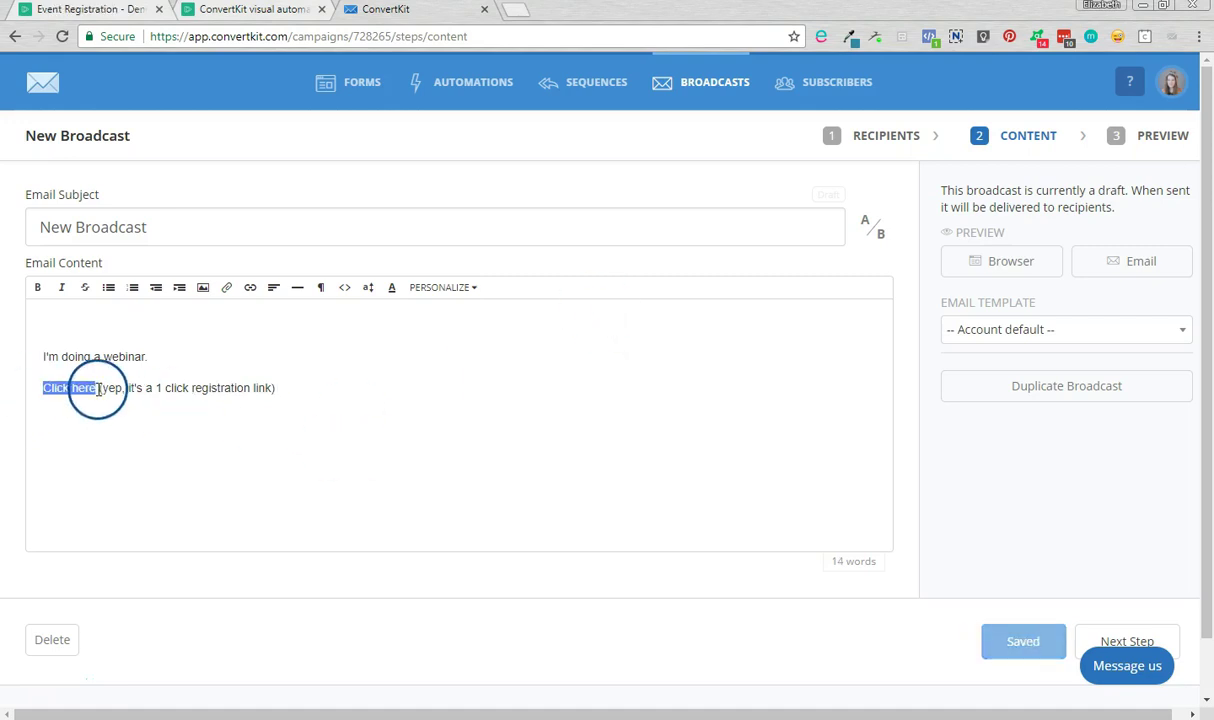
{"action": "left_click", "coordinate": [97, 388]}
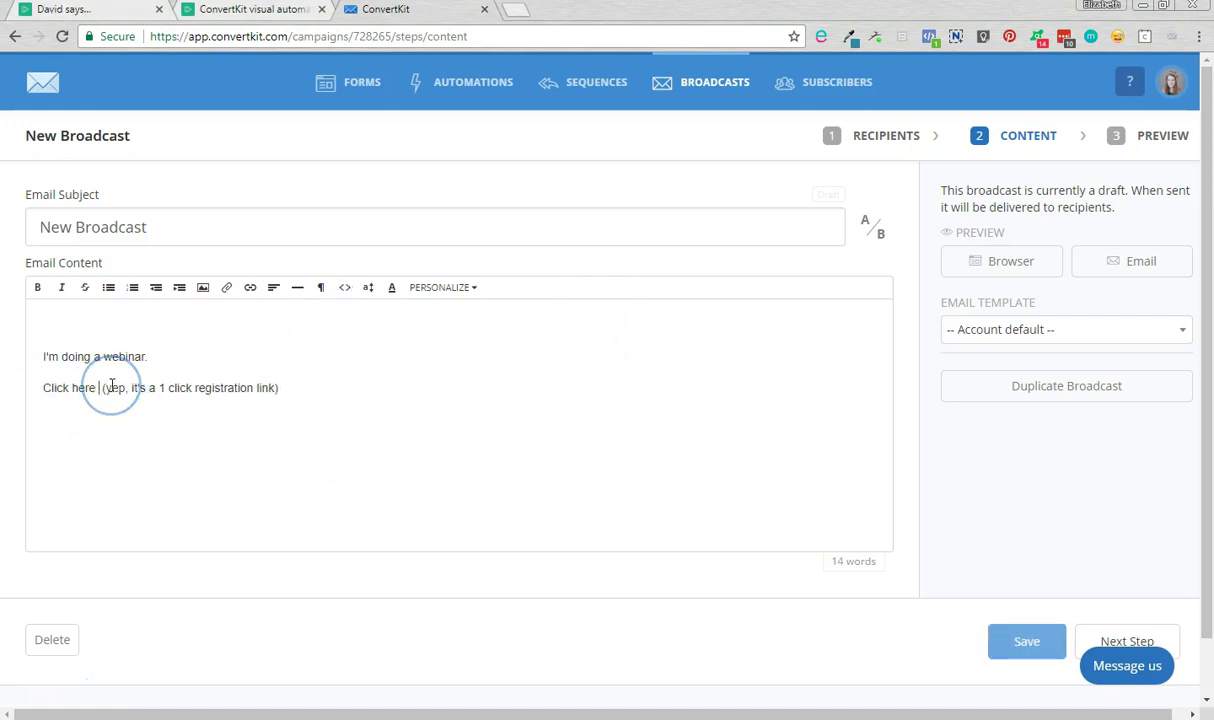
{"action": "type", "text": "to sign up"}
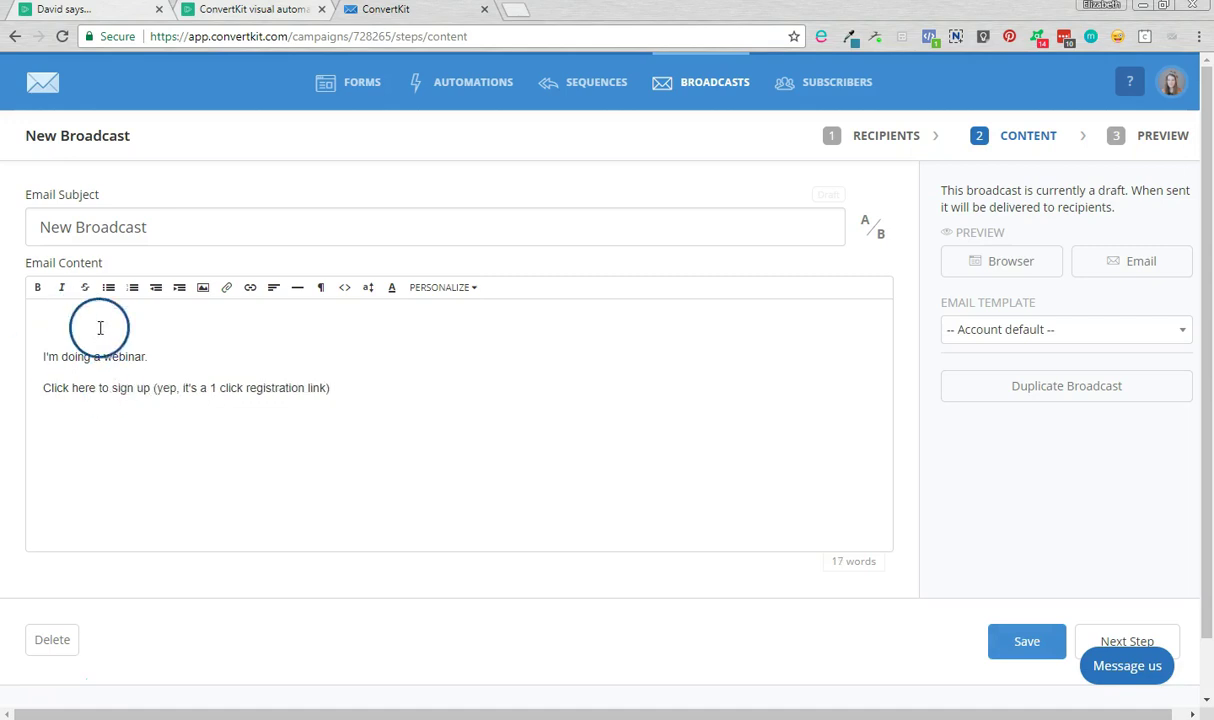
Link "Click here to sign up" to the copied Demio 1-click registration URL.
{"action": "left_click_drag", "start_coordinate": [150, 388], "coordinate": [14, 394]}
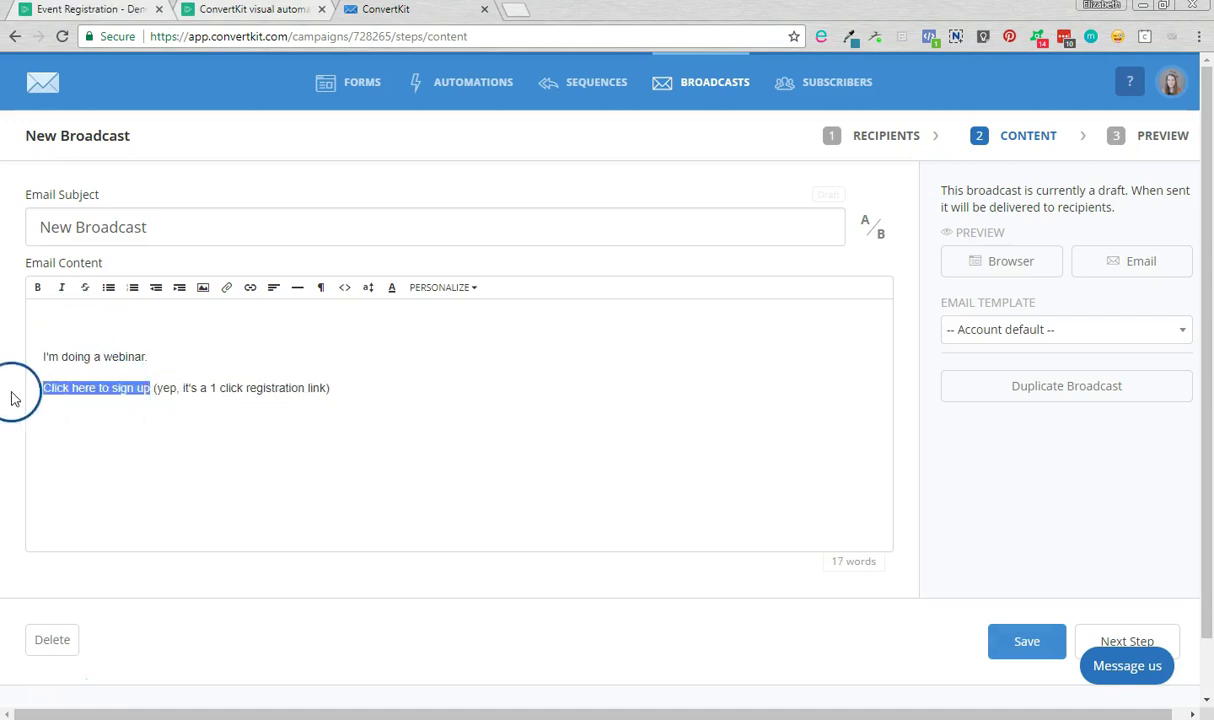
{"action": "left_click", "coordinate": [248, 288]}
{"action": "left_click", "coordinate": [278, 310]}
{"action": "key", "text": "ctrl+v"}
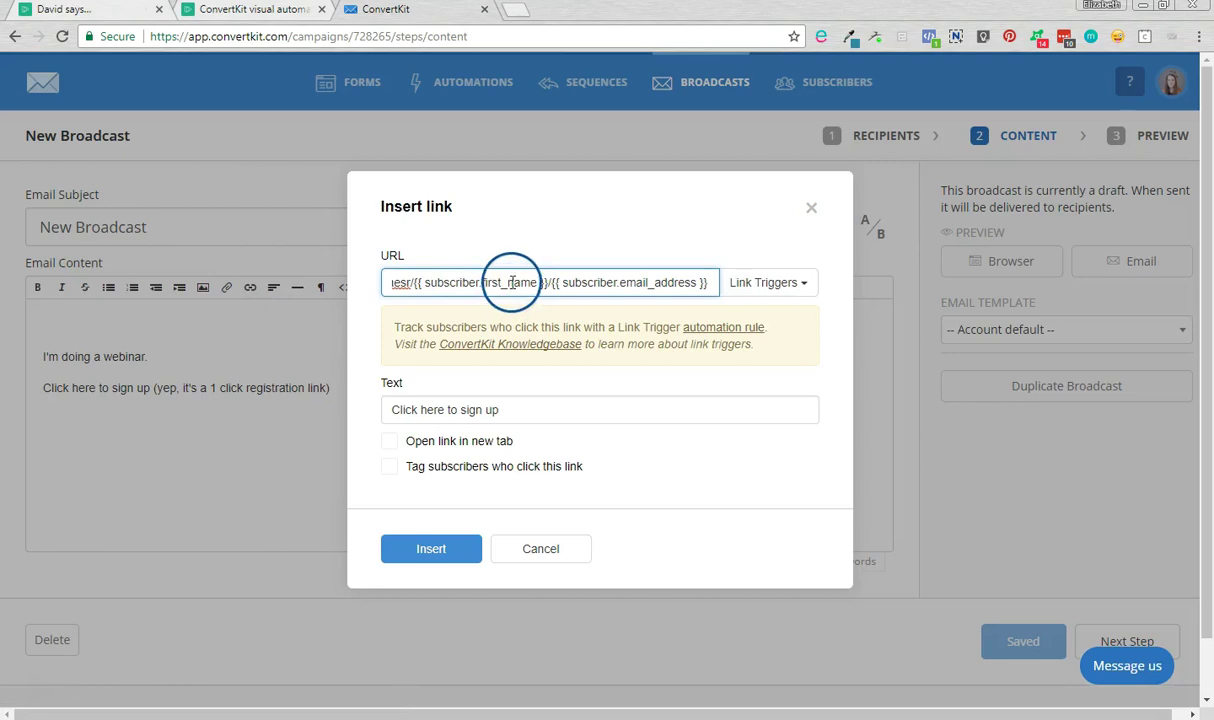
{"action": "left_click_drag", "start_coordinate": [511, 283], "coordinate": [347, 271]}
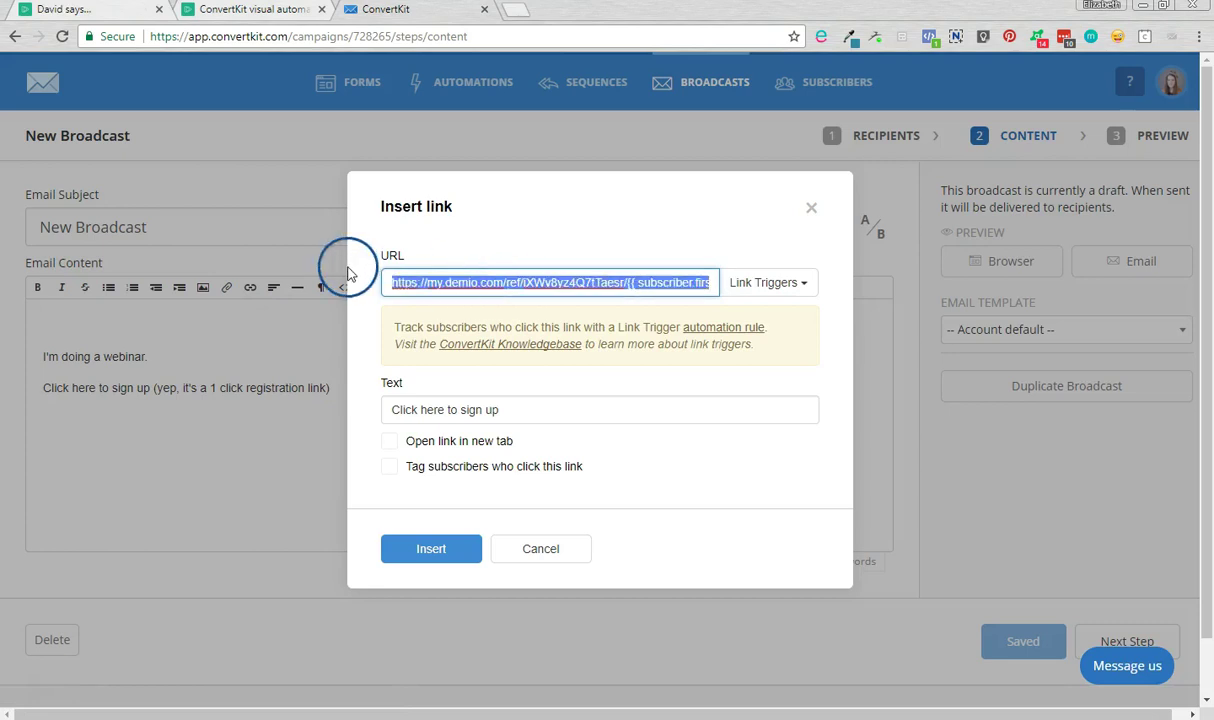
{"action": "left_click", "coordinate": [450, 224]}
{"action": "left_click", "coordinate": [466, 441]}
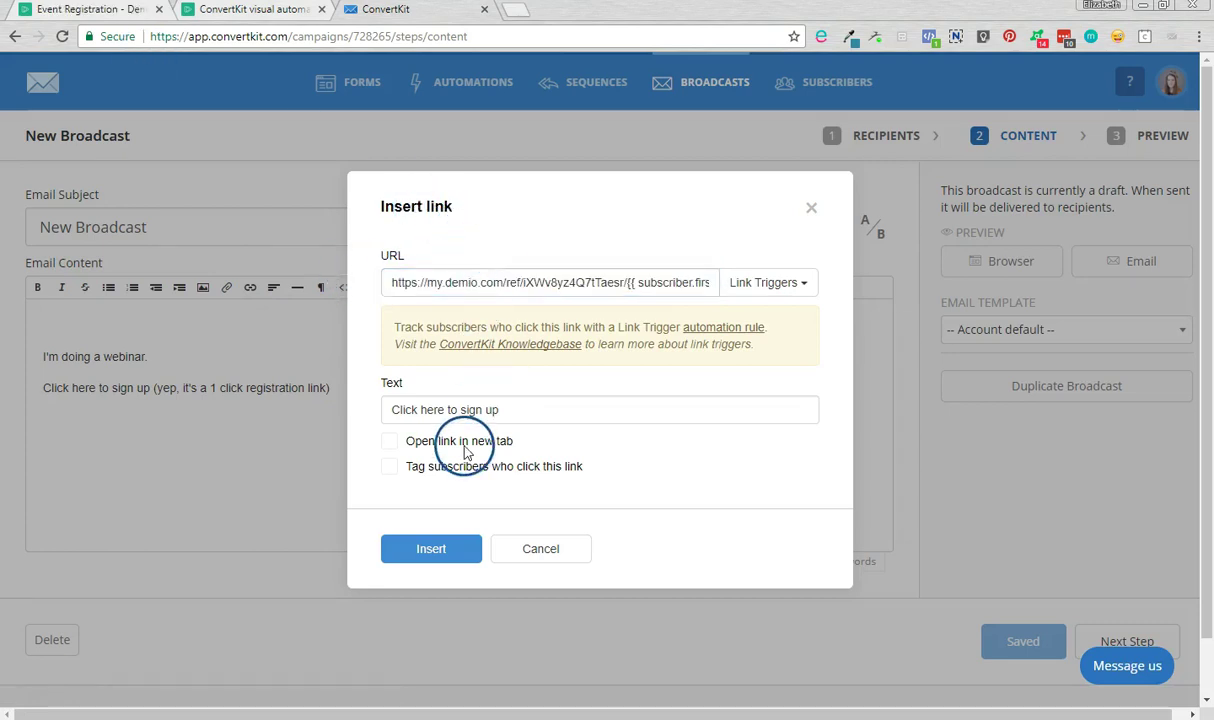
{"action": "left_click", "coordinate": [440, 566]}
{"action": "left_click", "coordinate": [298, 372]}
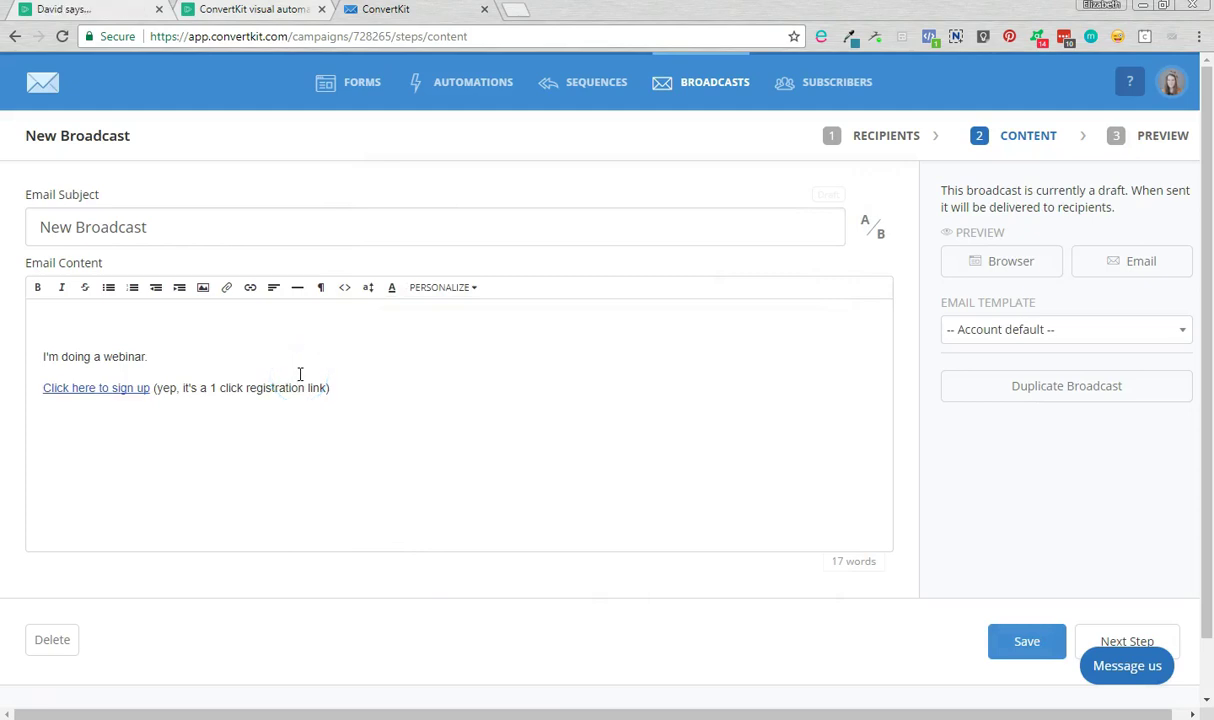
{"action": "left_click", "coordinate": [162, 390]}
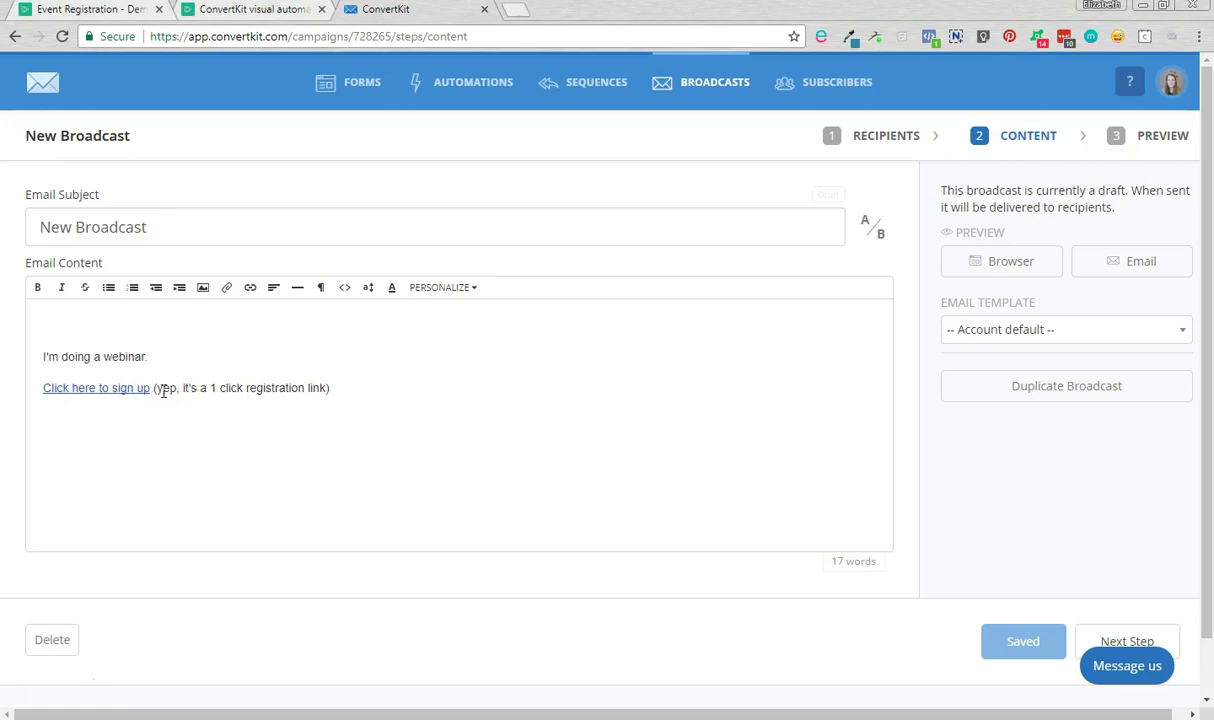
Switch to Demio and review the webinar's registration URL, public registration page and the form's ConvertKit integration.
{"action": "left_click", "coordinate": [111, 147]}
{"action": "left_click", "coordinate": [45, 12]}
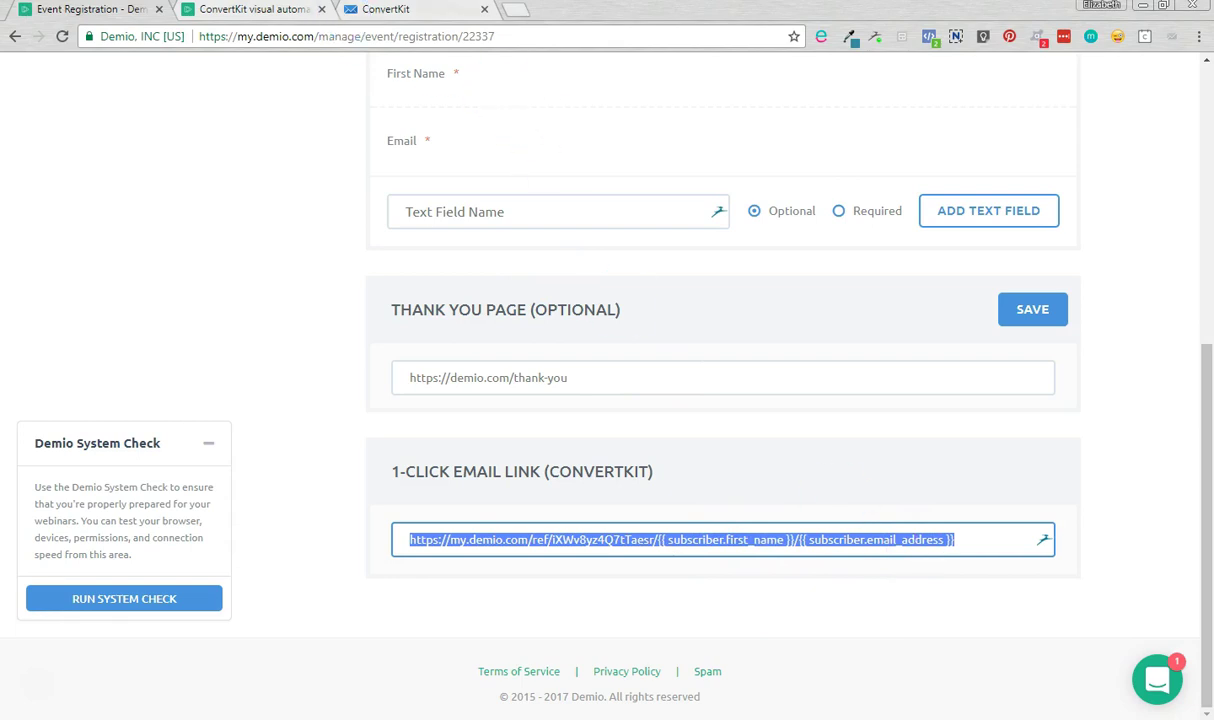
{"action": "left_click", "coordinate": [404, 12]}
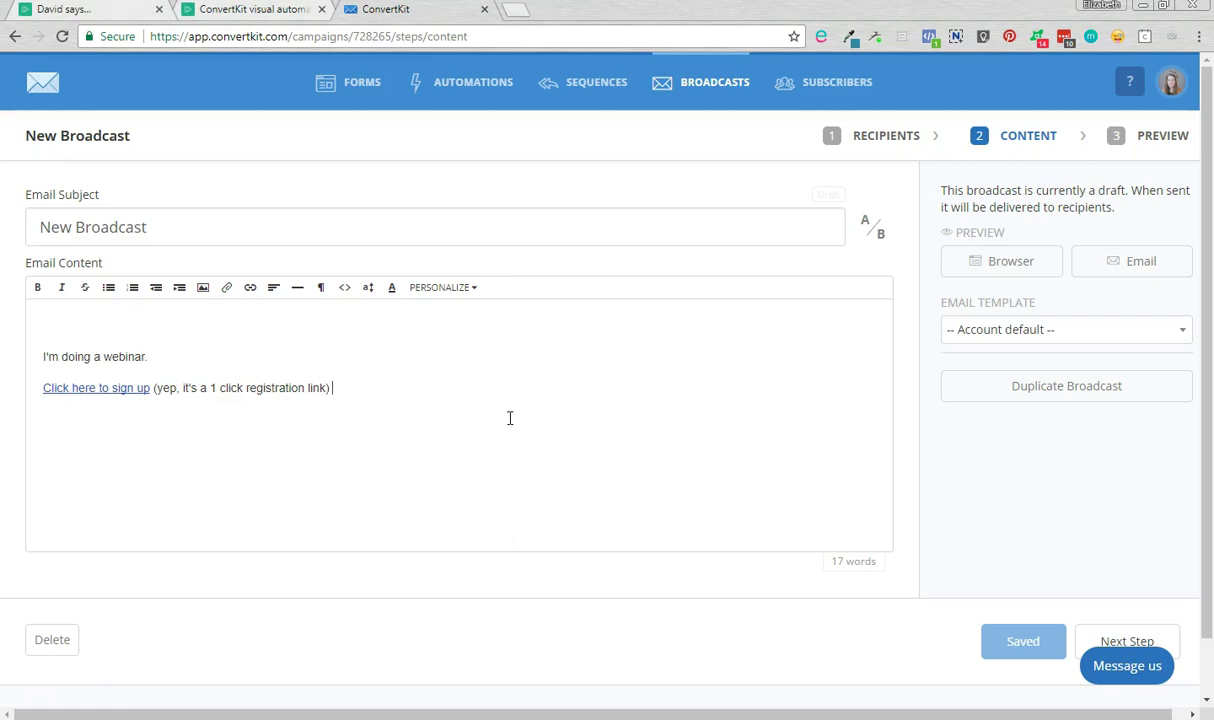
{"action": "left_click", "coordinate": [85, 10]}
{"action": "scroll", "coordinate": [334, 362], "scroll_direction": "up", "scroll_amount": 5}
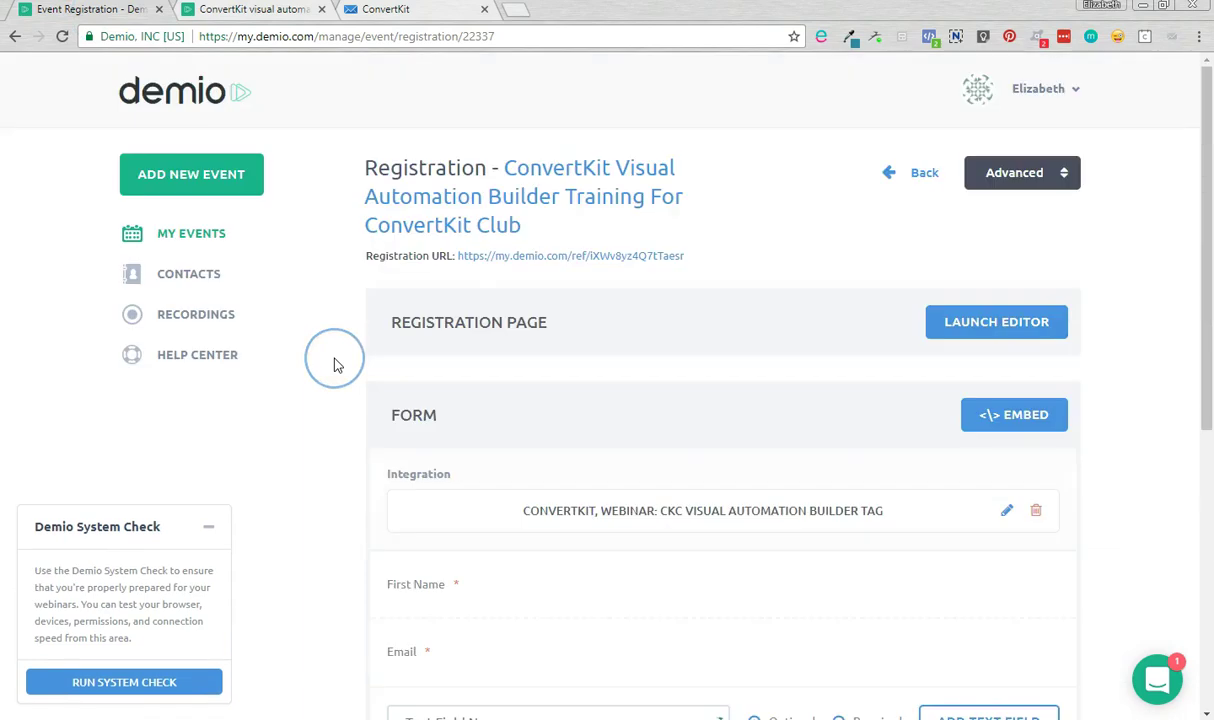
{"action": "scroll", "coordinate": [335, 366], "scroll_direction": "down", "scroll_amount": 2}
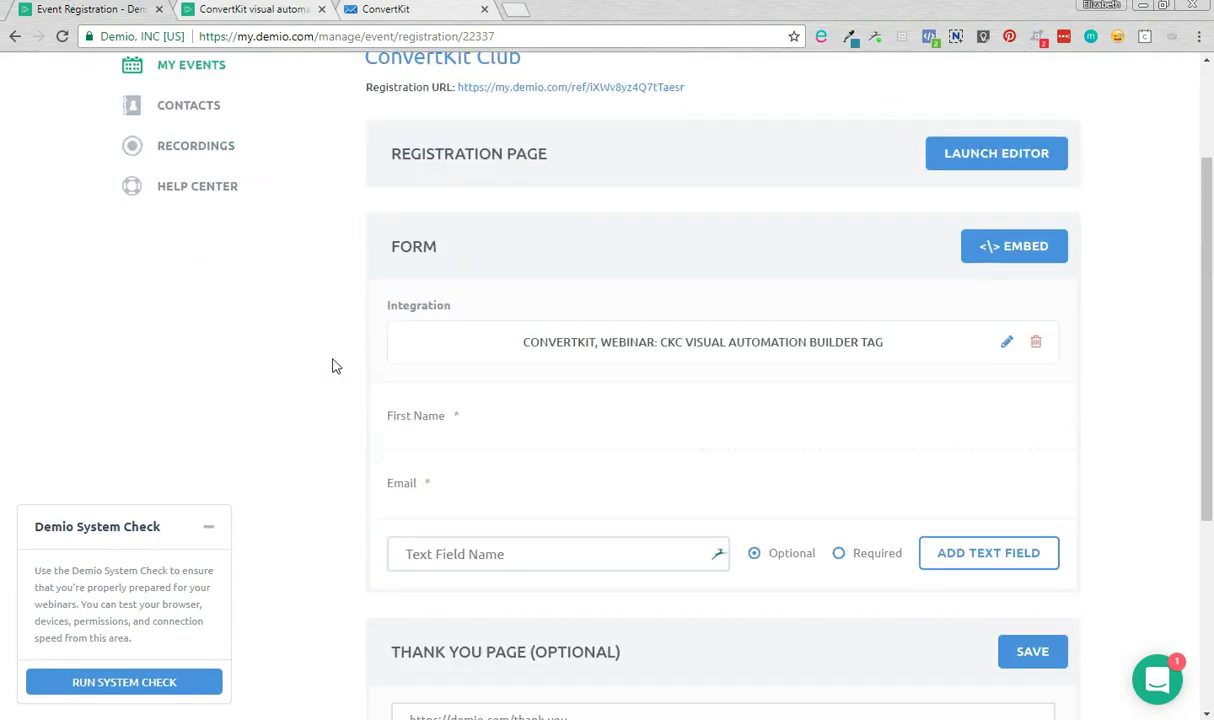
{"action": "scroll", "coordinate": [335, 366], "scroll_direction": "up", "scroll_amount": 2}
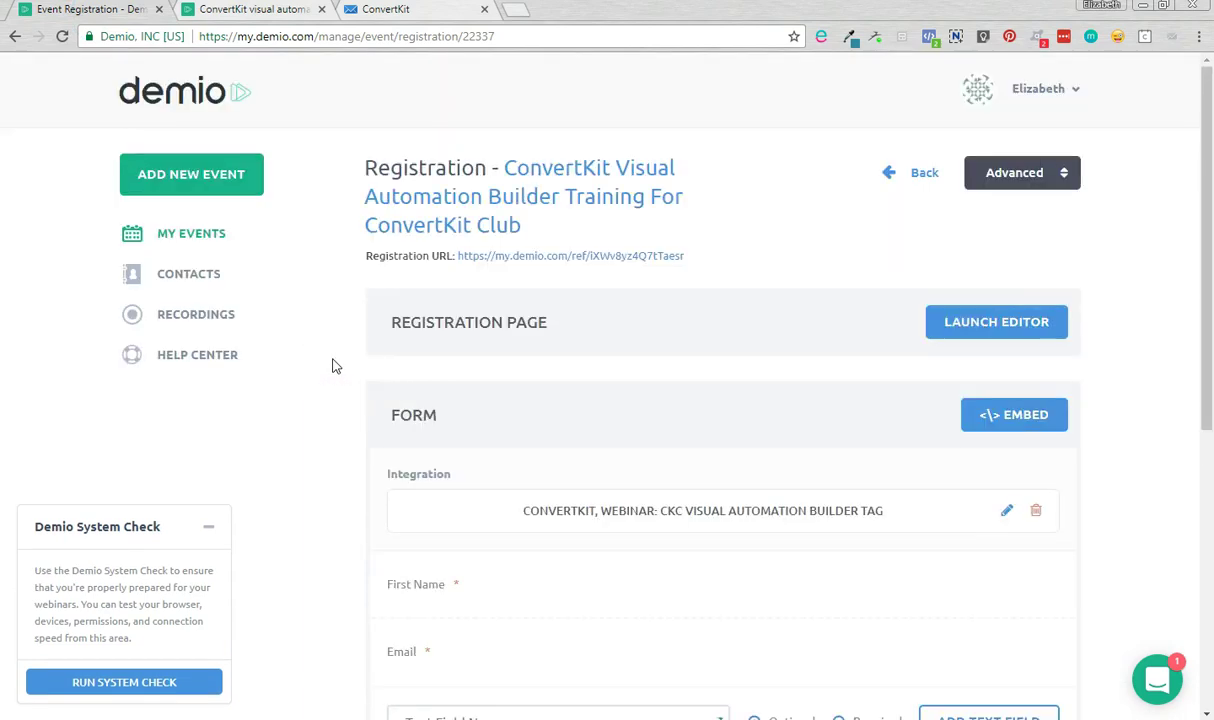
{"action": "scroll", "coordinate": [334, 365], "scroll_direction": "down", "scroll_amount": 2}
{"action": "scroll", "coordinate": [453, 247], "scroll_direction": "up", "scroll_amount": 2}
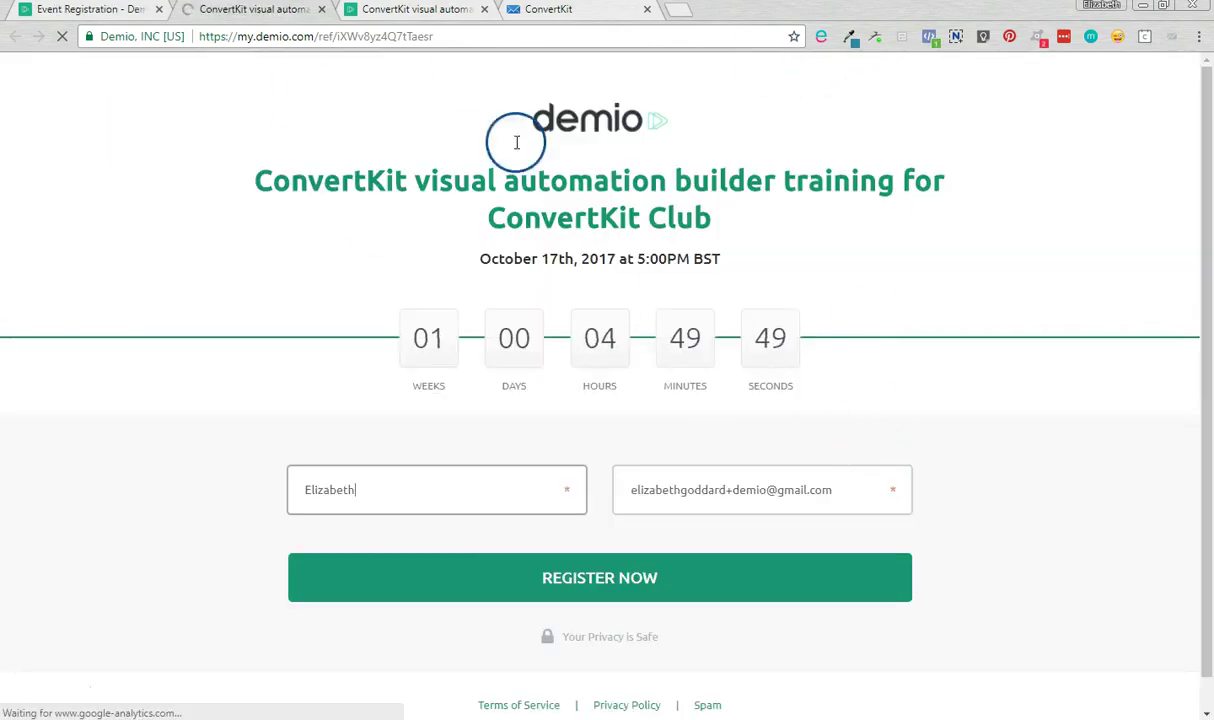
{"action": "left_click", "coordinate": [48, 14]}
{"action": "scroll", "coordinate": [802, 439], "scroll_direction": "down", "scroll_amount": 2}
{"action": "scroll", "coordinate": [975, 315], "scroll_direction": "up", "scroll_amount": 1}
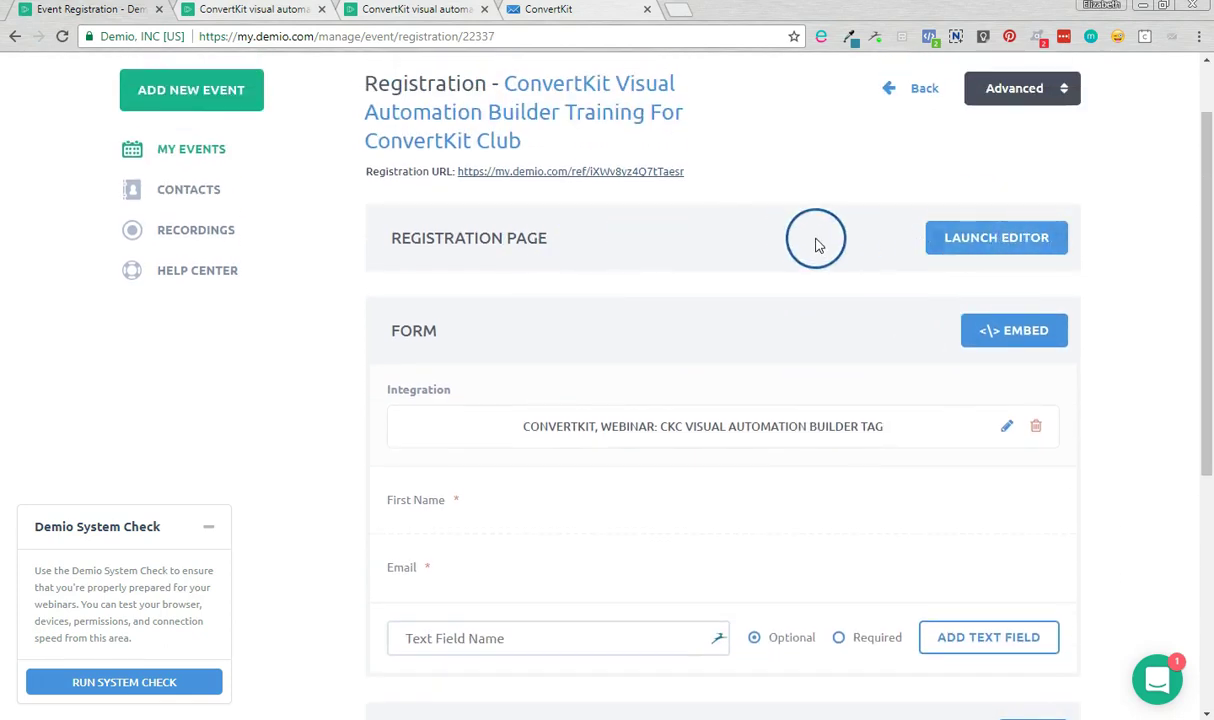
Review the registration form's settings, open its embed code and examine the unstyled version.
{"action": "scroll", "coordinate": [817, 245], "scroll_direction": "down", "scroll_amount": 3}
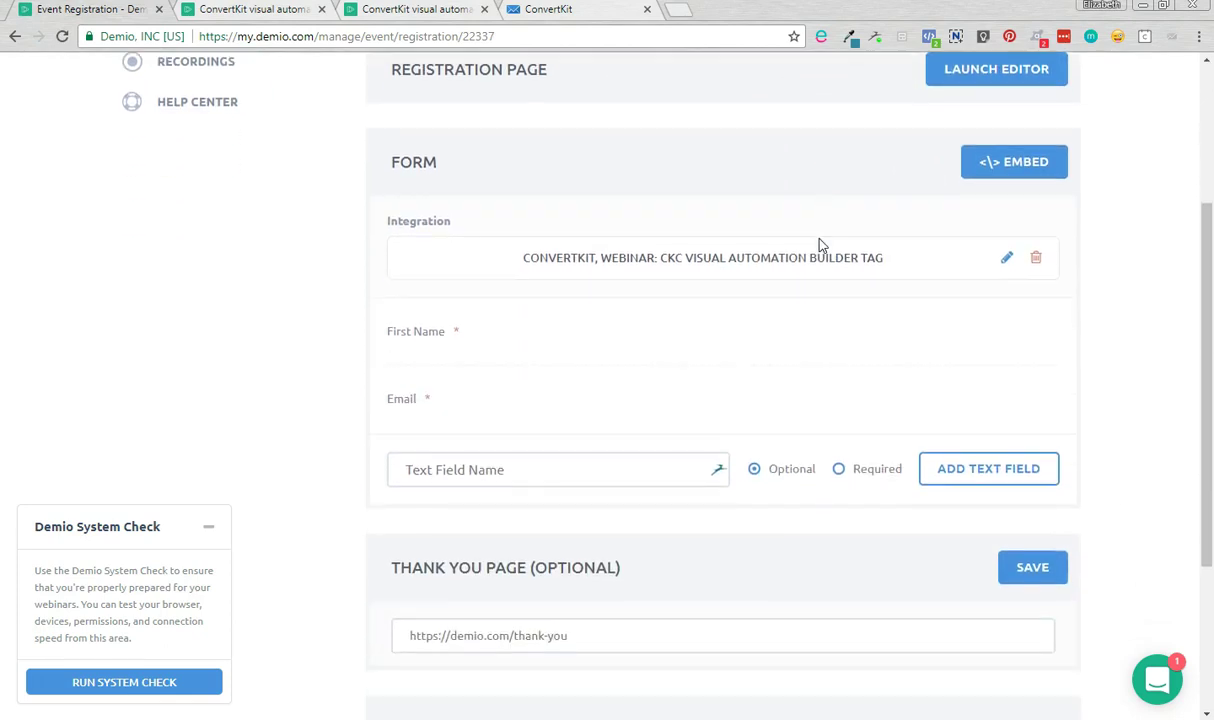
{"action": "scroll", "coordinate": [818, 245], "scroll_direction": "up", "scroll_amount": 3}
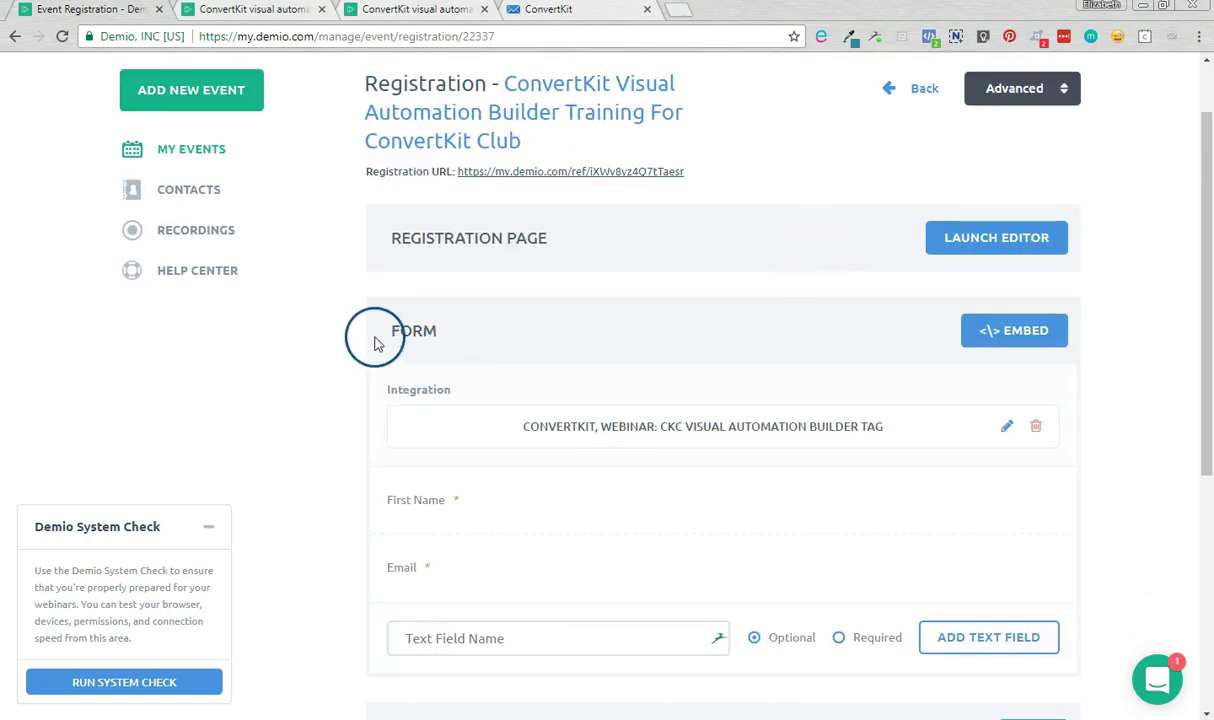
{"action": "left_click", "coordinate": [1020, 332]}
{"action": "scroll", "coordinate": [601, 237], "scroll_direction": "down", "scroll_amount": 5}
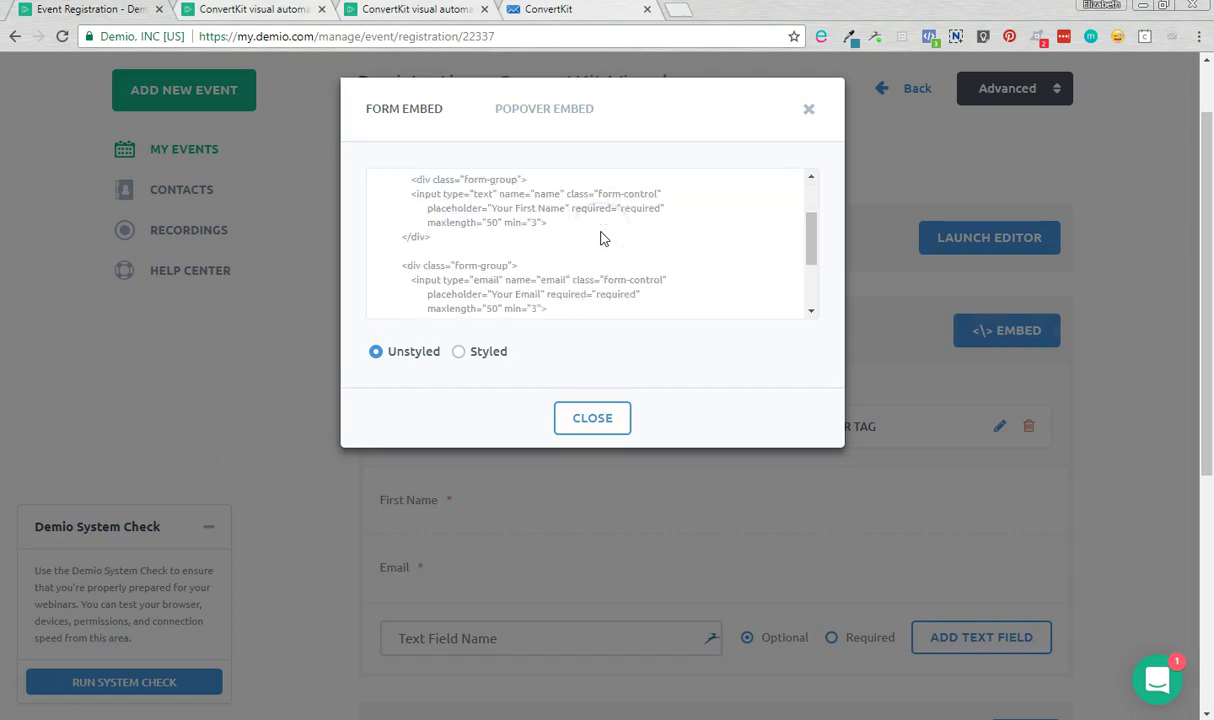
{"action": "scroll", "coordinate": [462, 262], "scroll_direction": "up", "scroll_amount": 5}
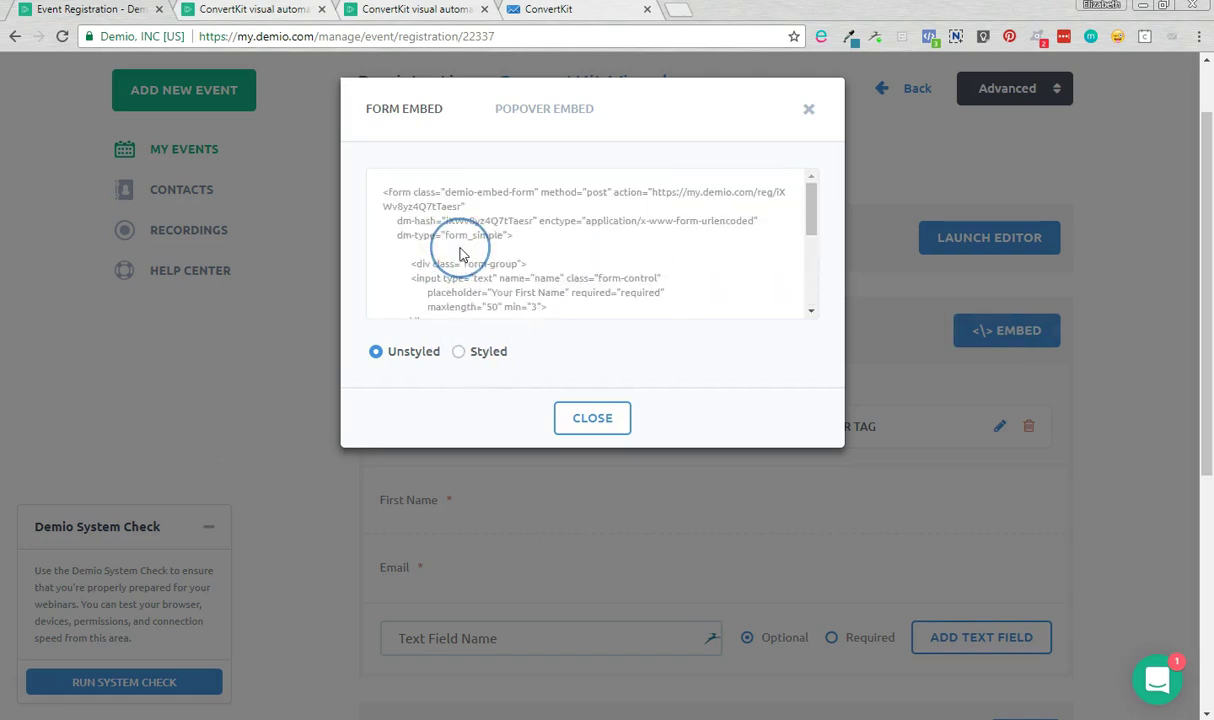
{"action": "left_click_drag", "start_coordinate": [461, 210], "coordinate": [517, 216]}
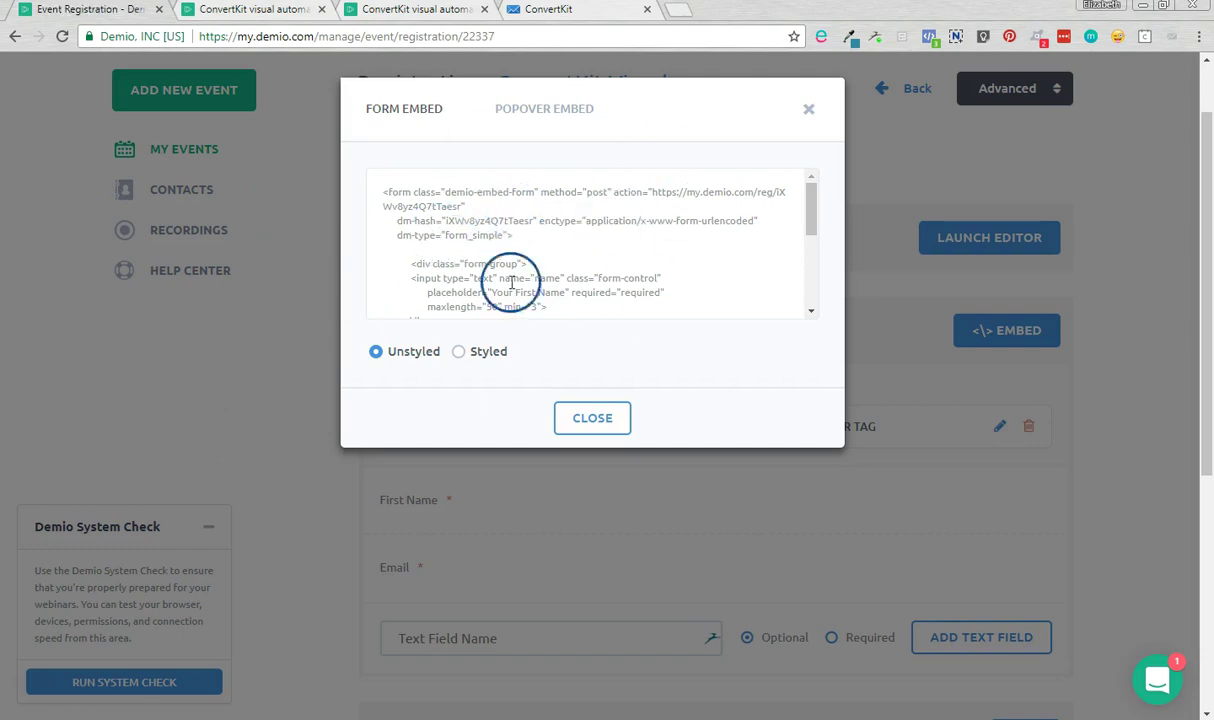
Switch the form embed to the styled version with color #000000 and button text "Sign up!", and preview it.
{"action": "left_click", "coordinate": [459, 352]}
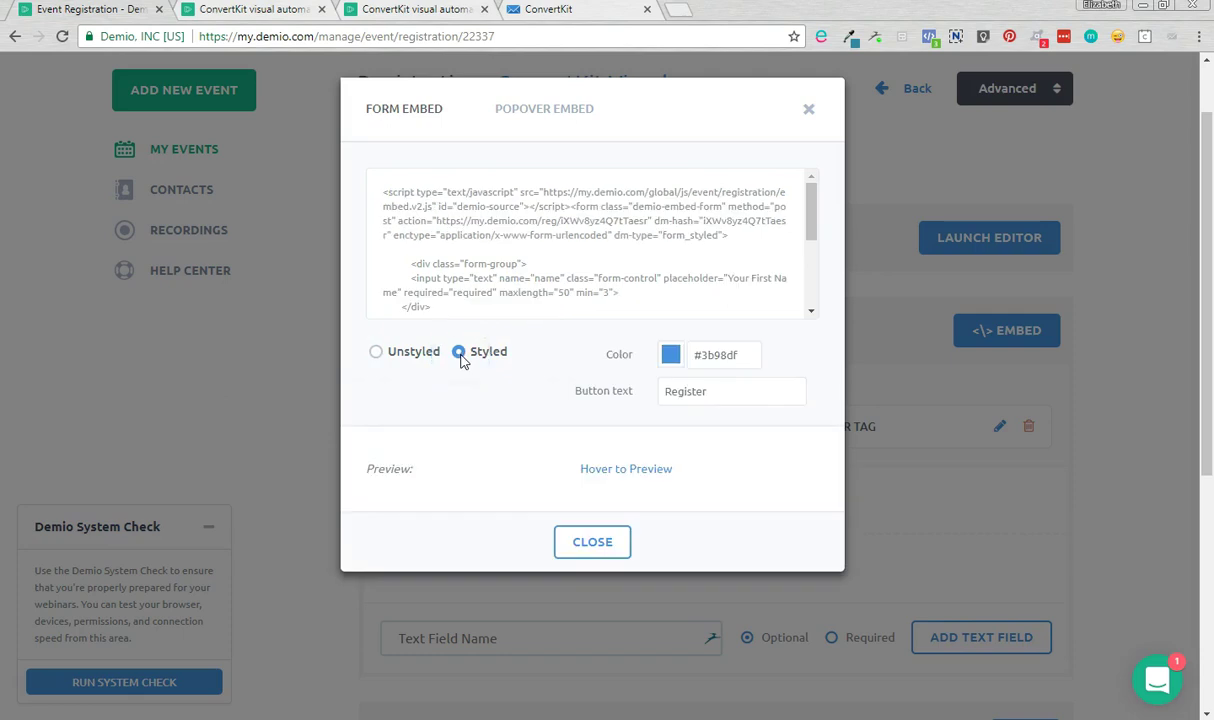
{"action": "left_click", "coordinate": [672, 354]}
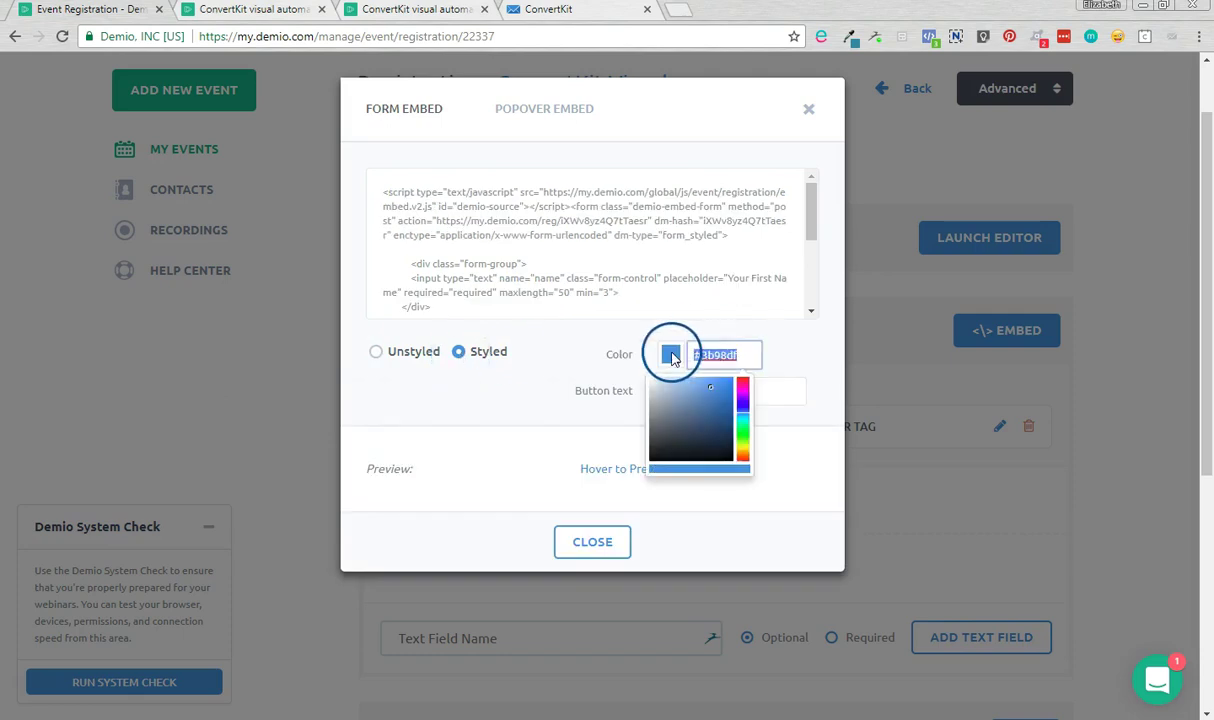
{"action": "type", "text": "000000"}
{"action": "left_click", "coordinate": [577, 360]}
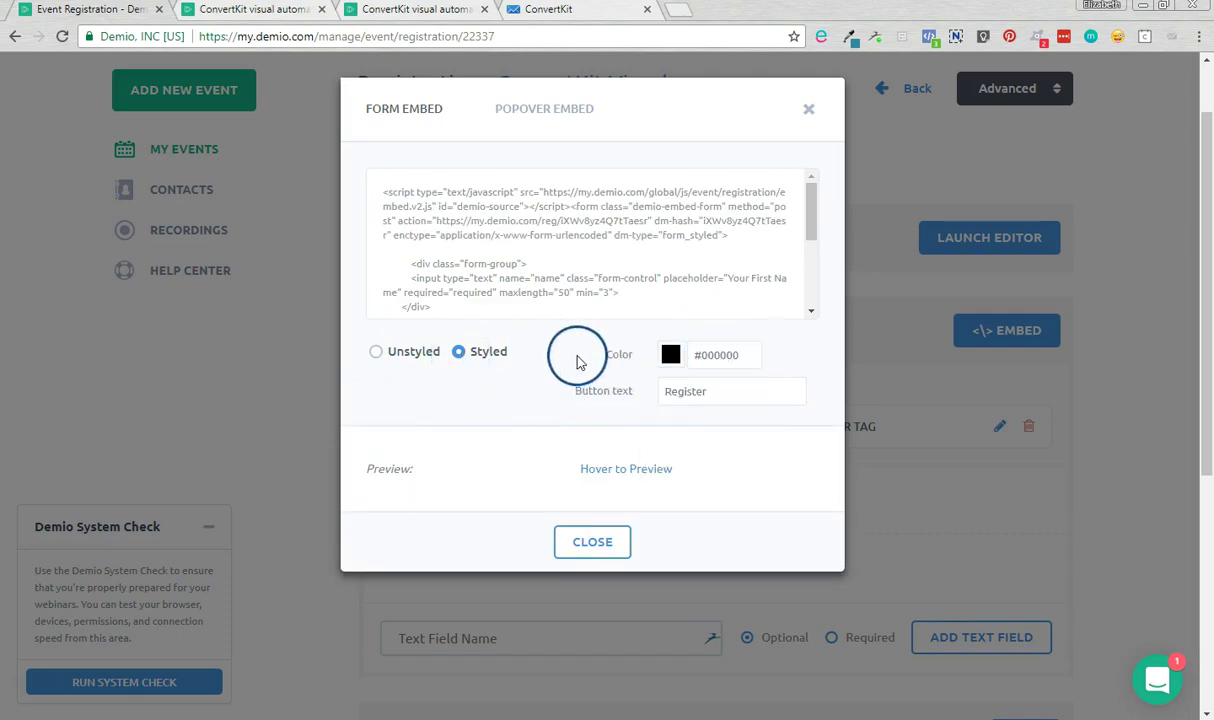
{"action": "left_click", "coordinate": [630, 390]}
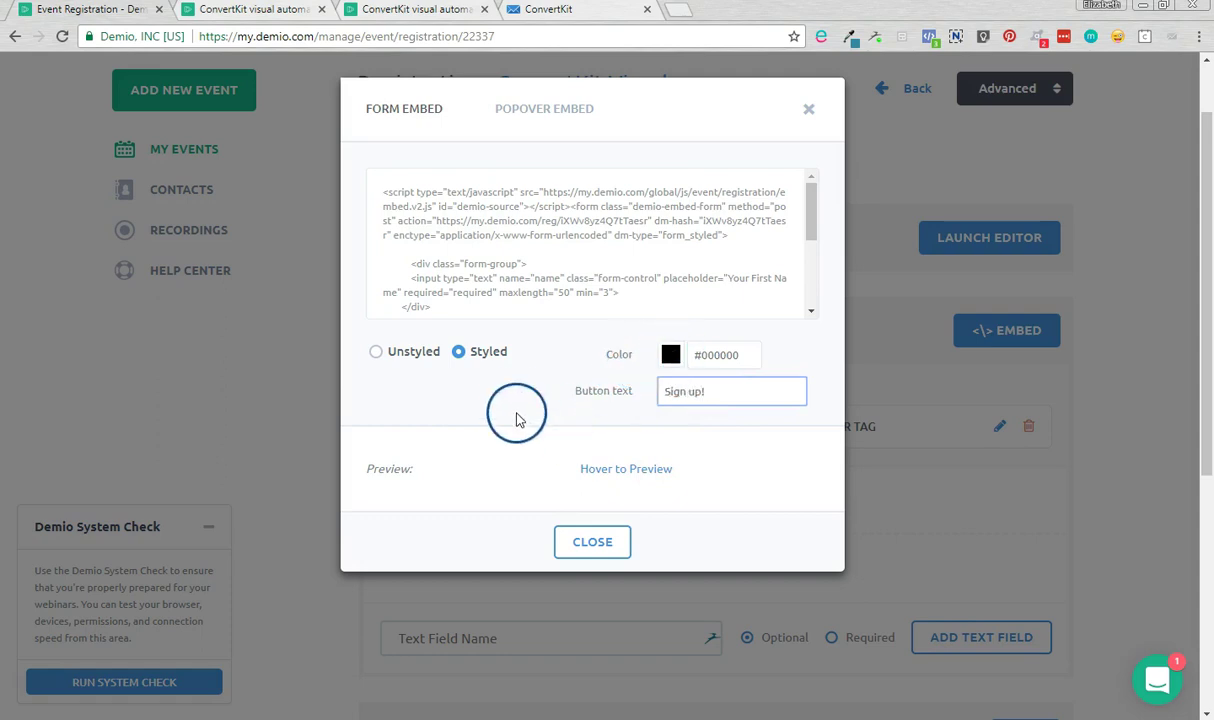
{"action": "mouse_move", "coordinate": [622, 482]}
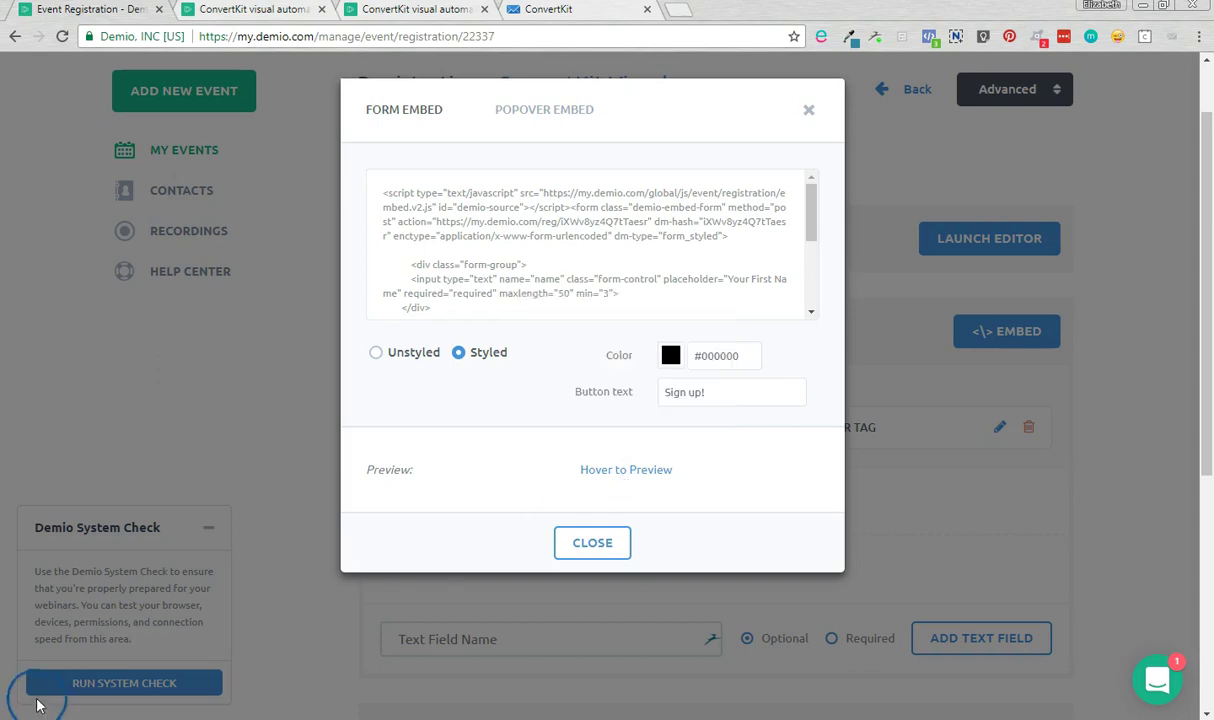
Copy the styled form's embed code into the HTML text of a new WordPress page and preview the page.
{"action": "left_click_drag", "start_coordinate": [492, 230], "coordinate": [612, 308]}
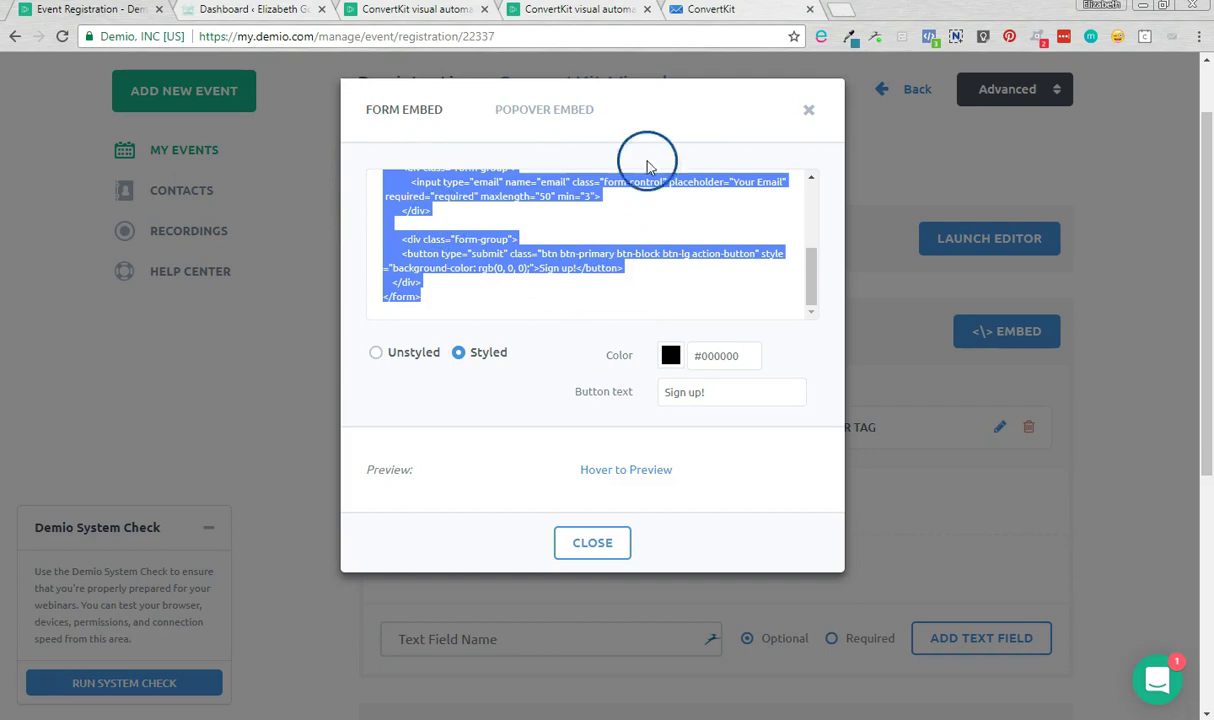
{"action": "left_click", "coordinate": [256, 12]}
{"action": "mouse_move", "coordinate": [258, 75]}
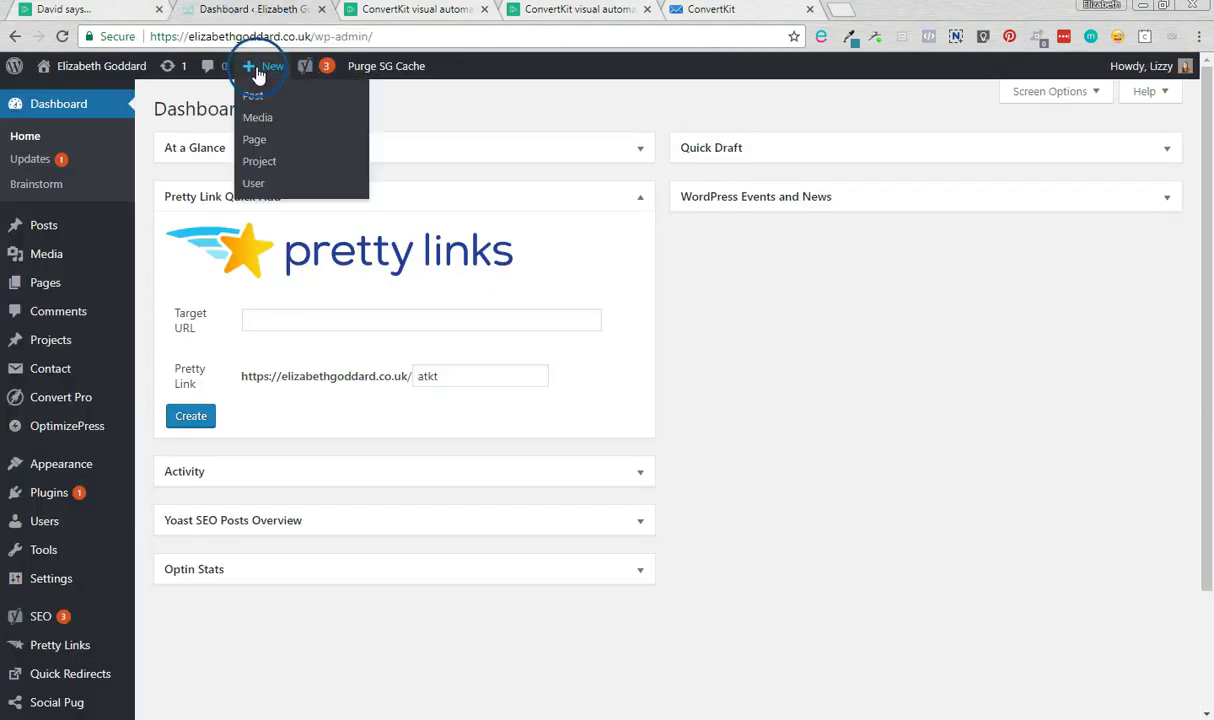
{"action": "left_click", "coordinate": [270, 145]}
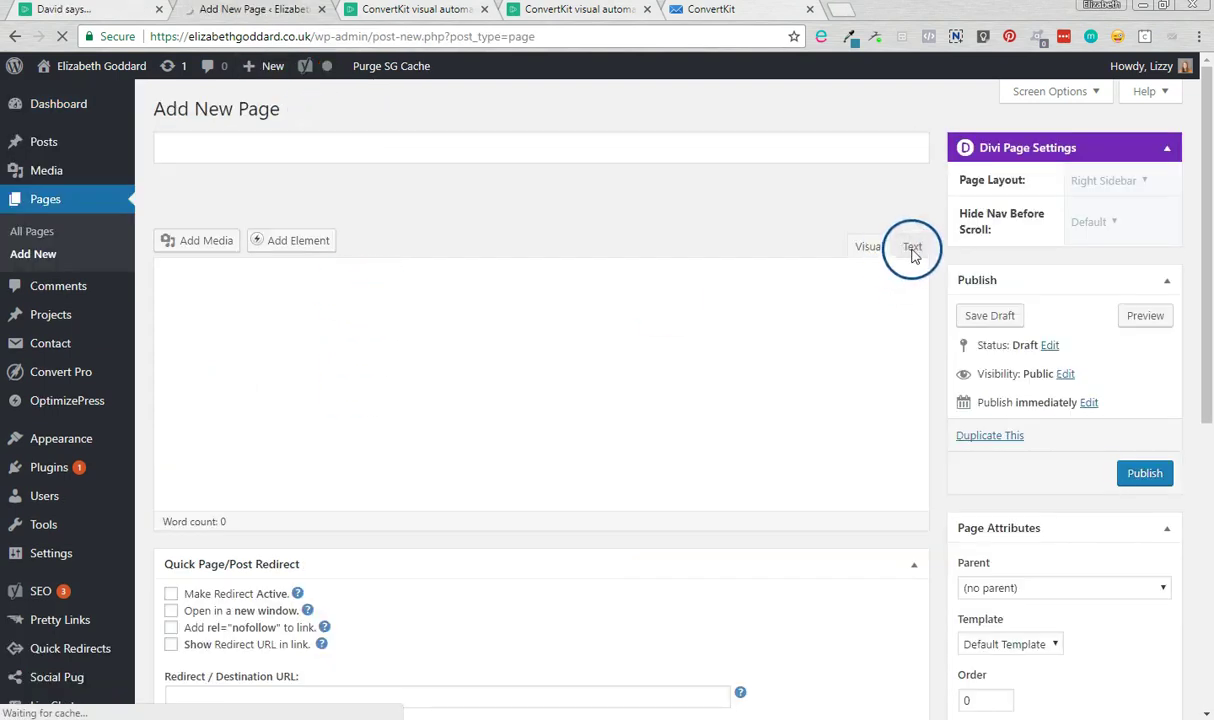
{"action": "left_click", "coordinate": [912, 250]}
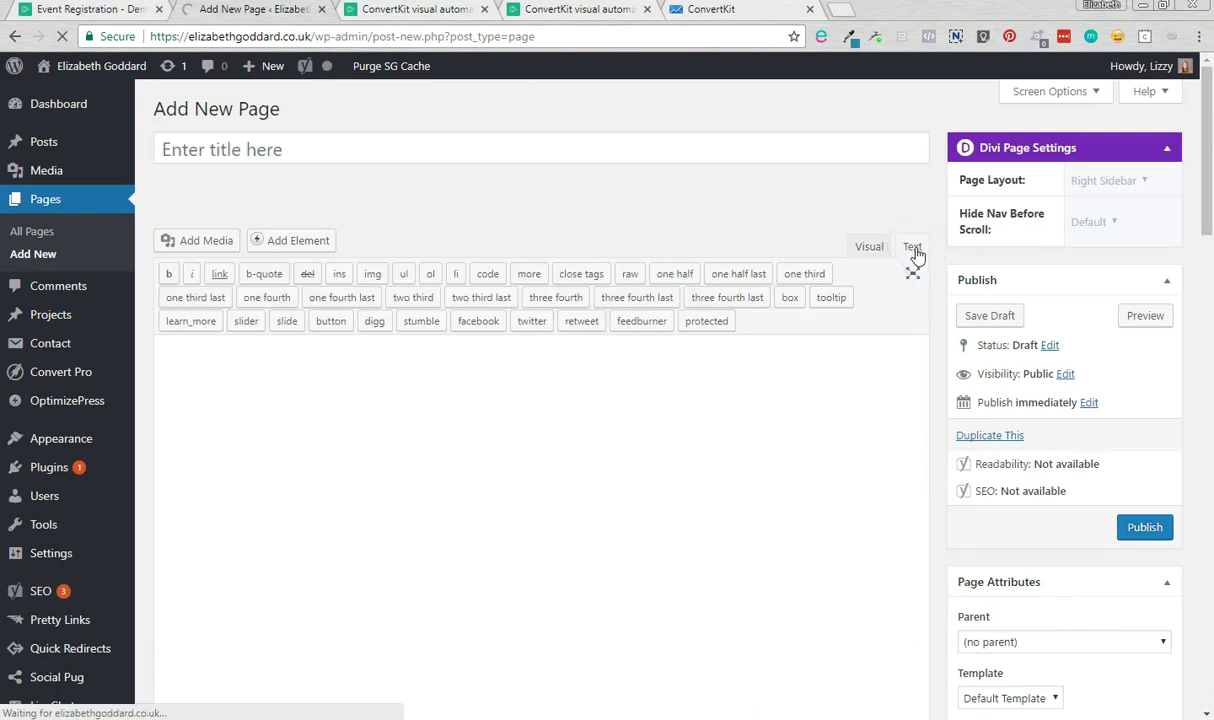
{"action": "left_click", "coordinate": [583, 406]}
{"action": "key", "text": "ctrl+v"}
{"action": "left_click", "coordinate": [985, 408]}
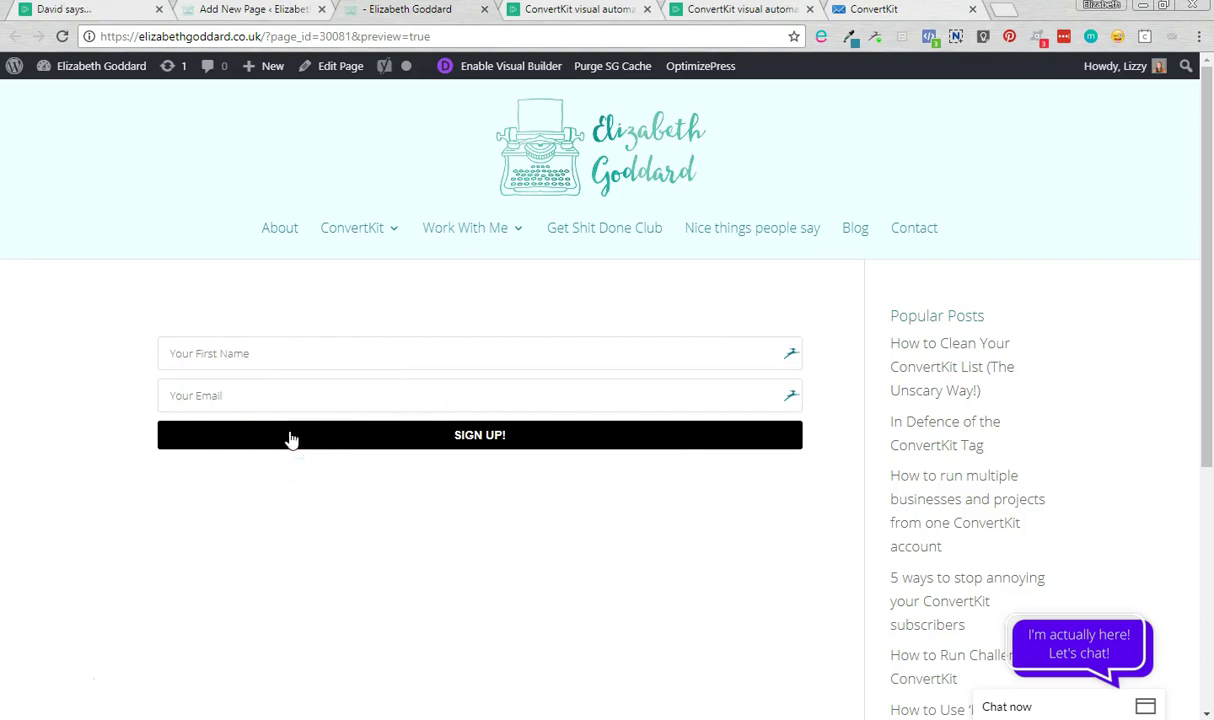
{"action": "left_click", "coordinate": [297, 434]}
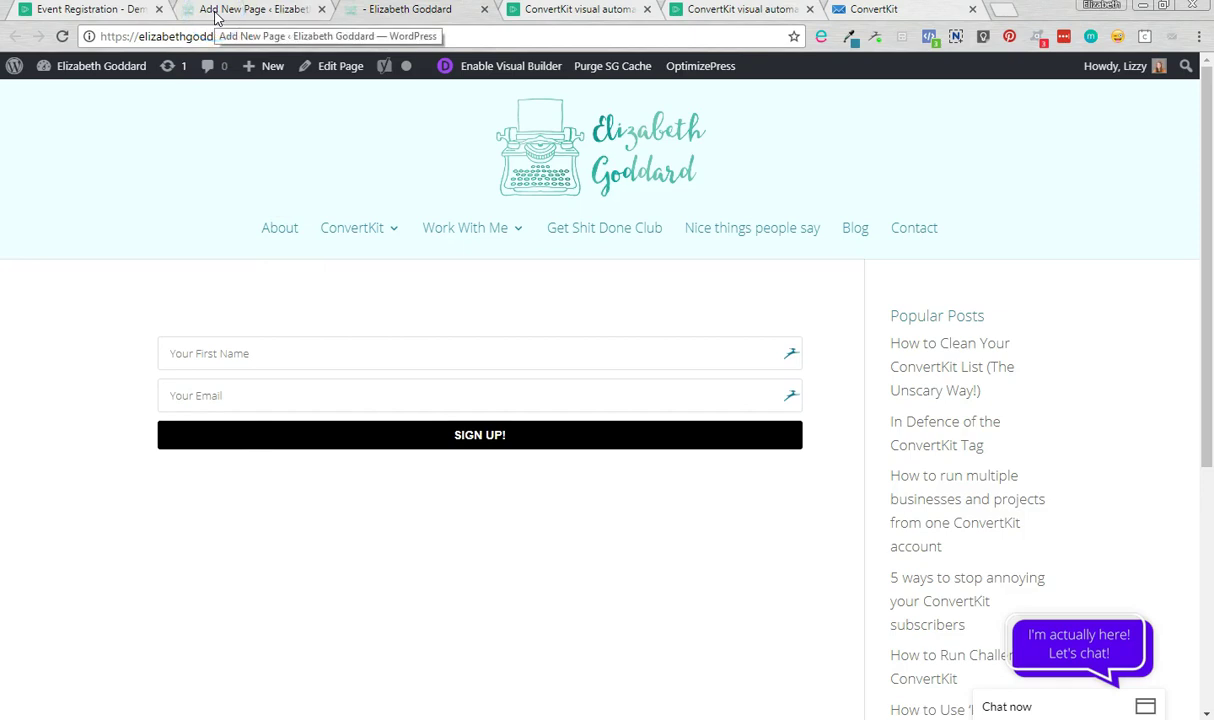
Switch back to Demio and examine the form's popover embed, including its link preview and code.
{"action": "left_click", "coordinate": [95, 12]}
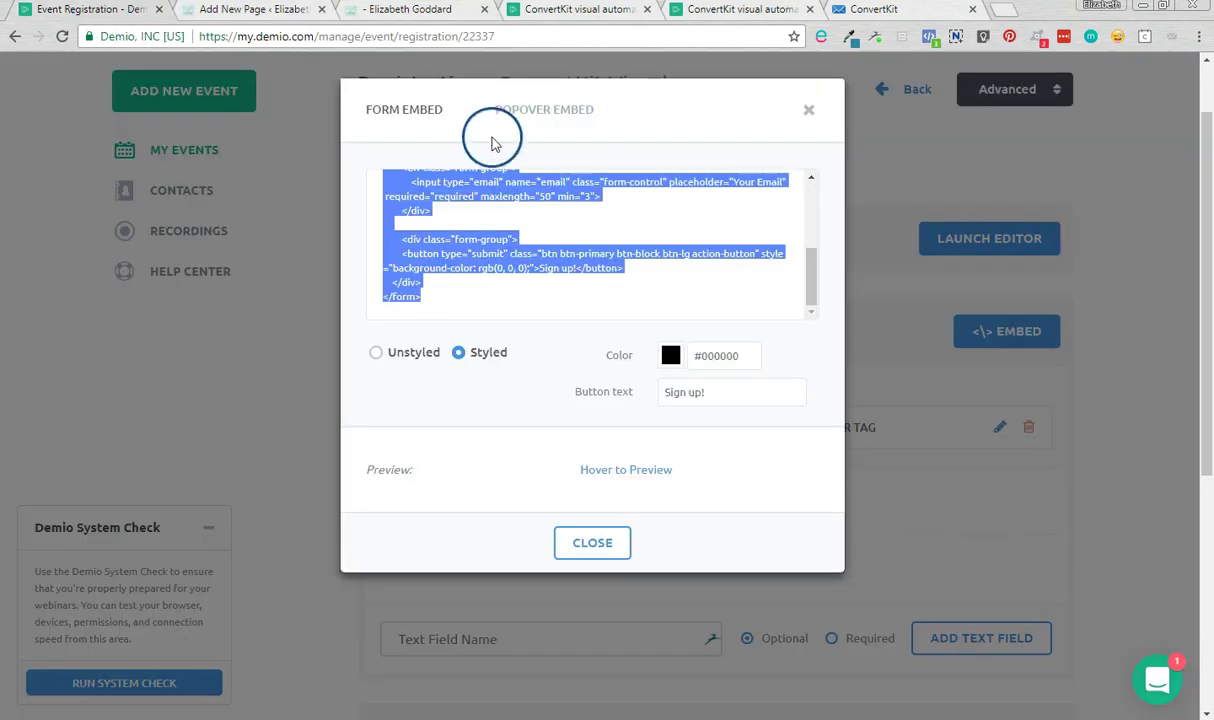
{"action": "left_click", "coordinate": [518, 114]}
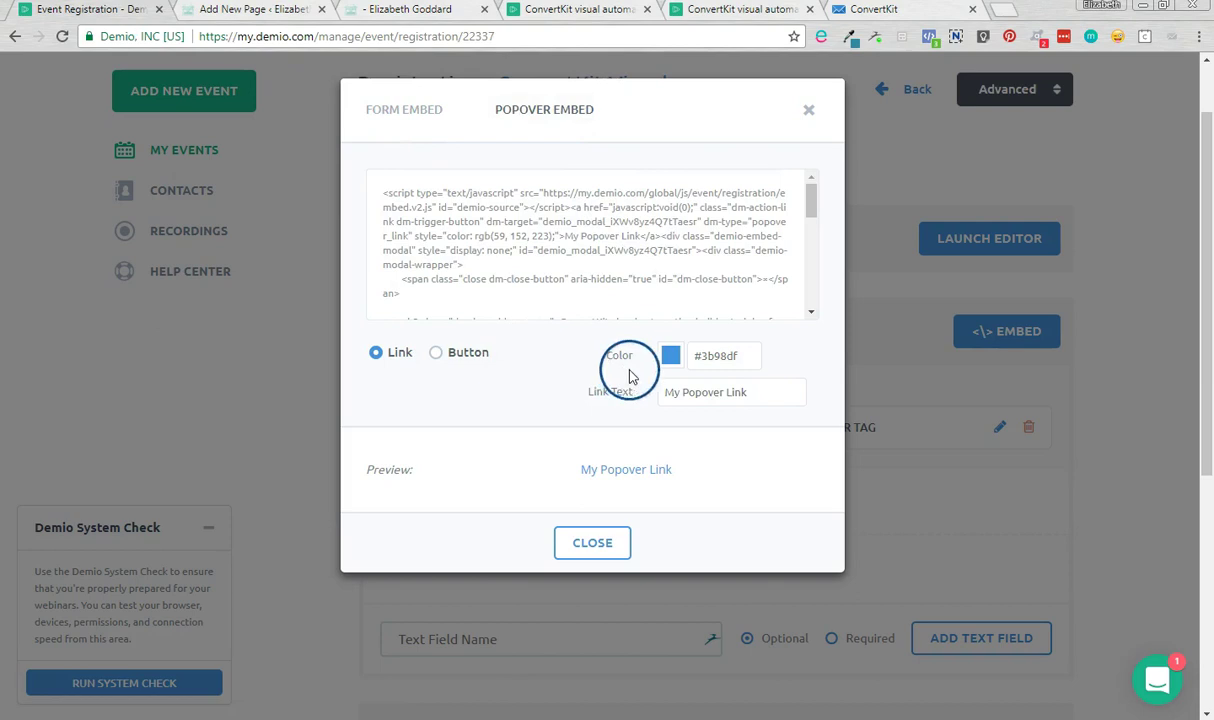
{"action": "left_click", "coordinate": [640, 467]}
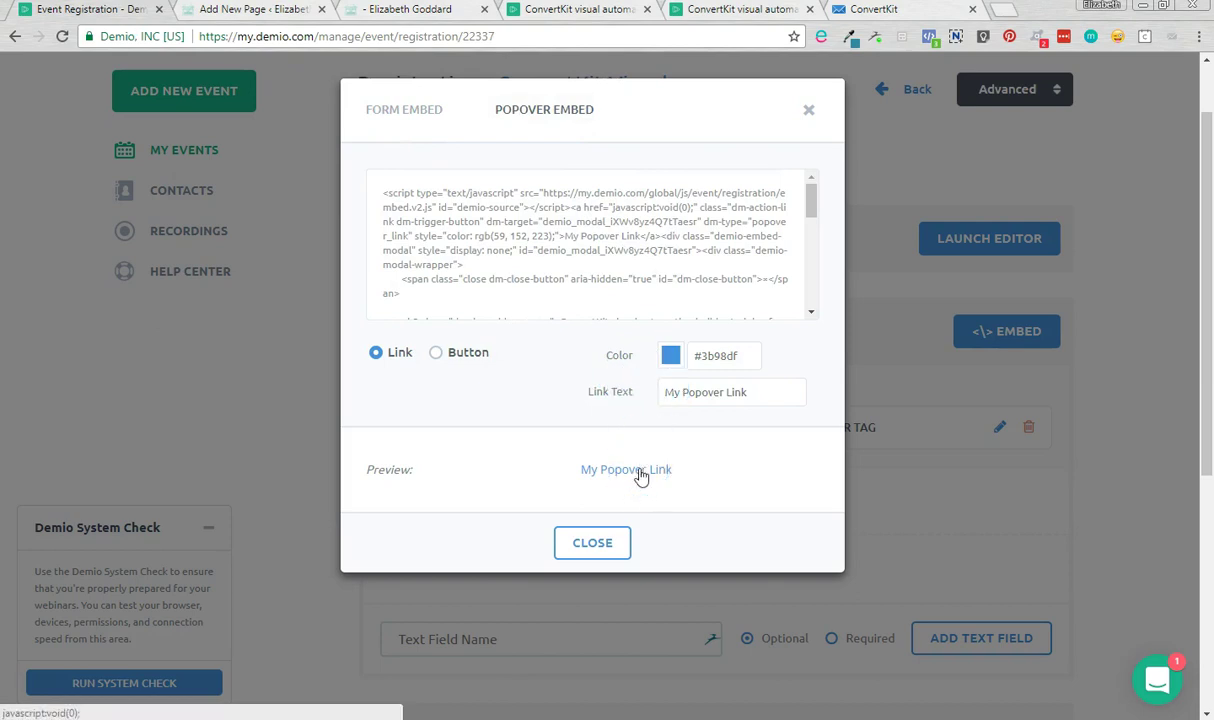
{"action": "scroll", "coordinate": [458, 265], "scroll_direction": "down", "scroll_amount": 3}
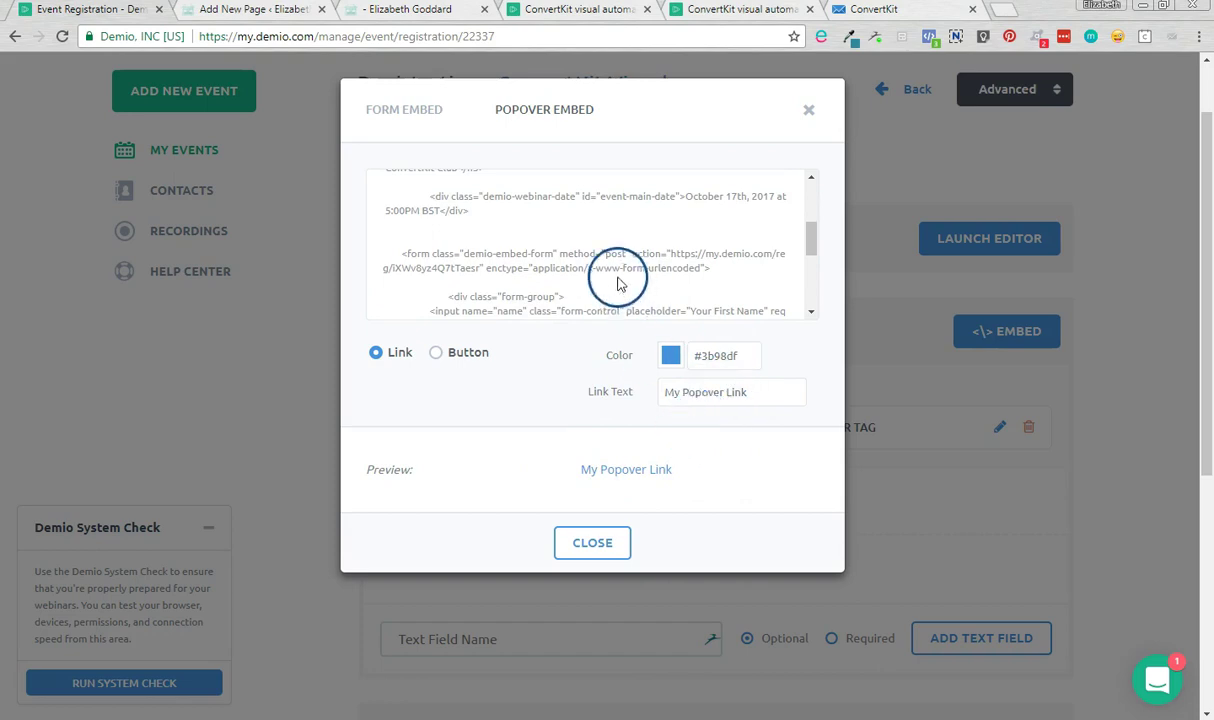
Make the popover embed a button with the text "Sign up" and the color #000000.
{"action": "left_click", "coordinate": [436, 355]}
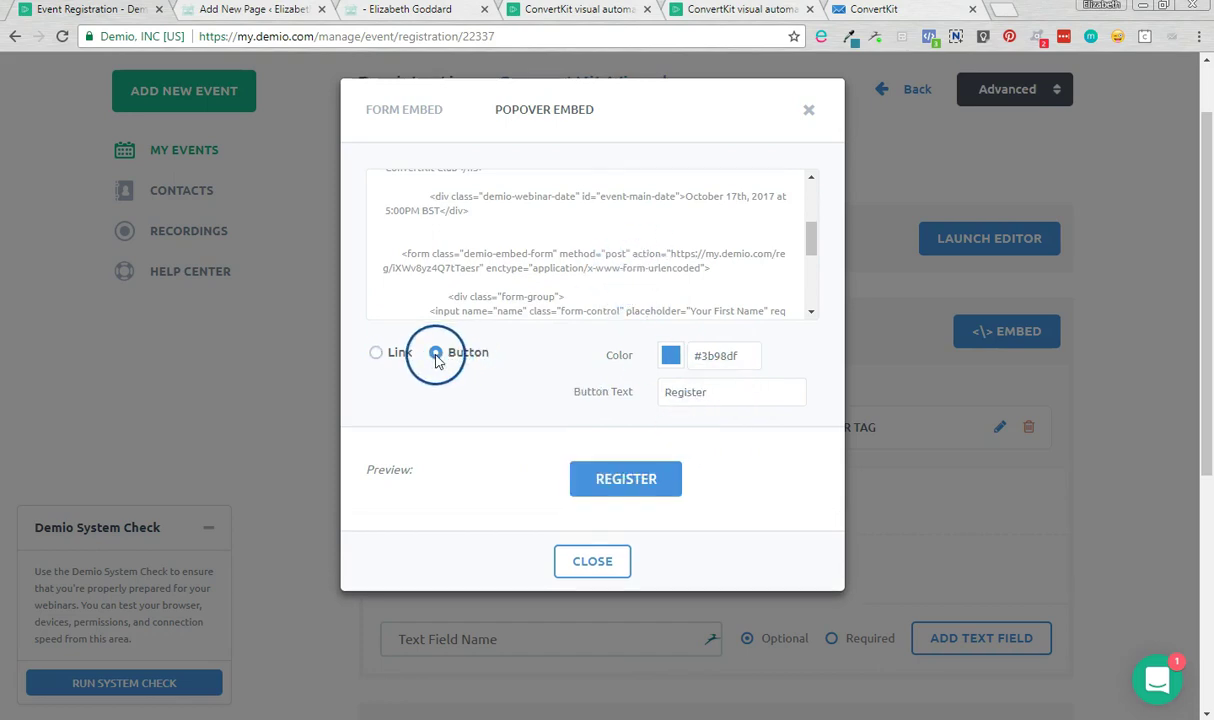
{"action": "double_click", "coordinate": [742, 396]}
{"action": "type", "text": "Sign up"}
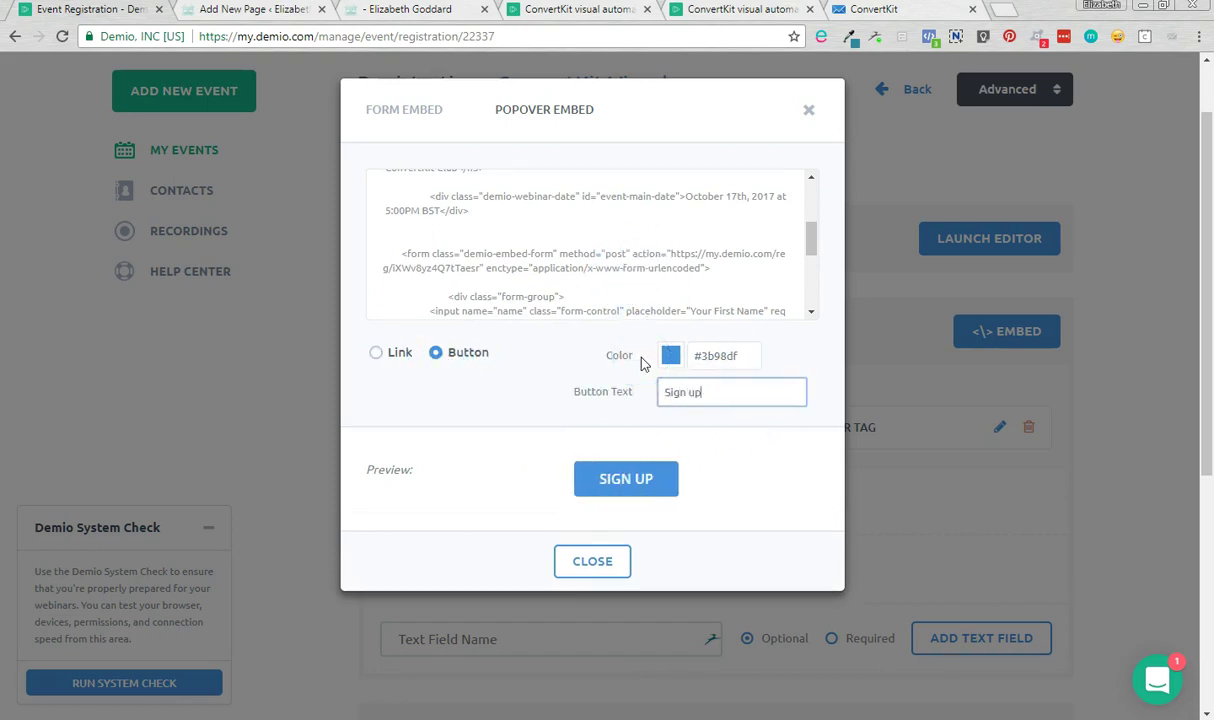
{"action": "left_click", "coordinate": [735, 355]}
{"action": "left_click_drag", "start_coordinate": [737, 354], "coordinate": [707, 357]}
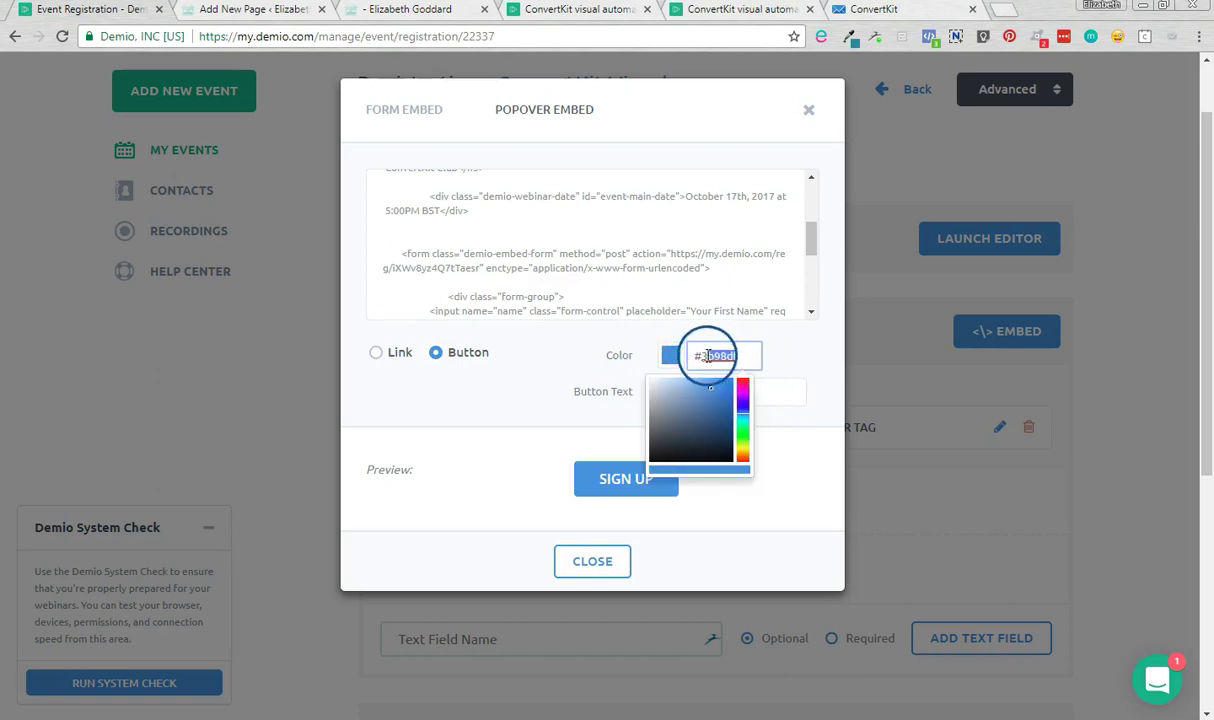
{"action": "type", "text": "0000"}
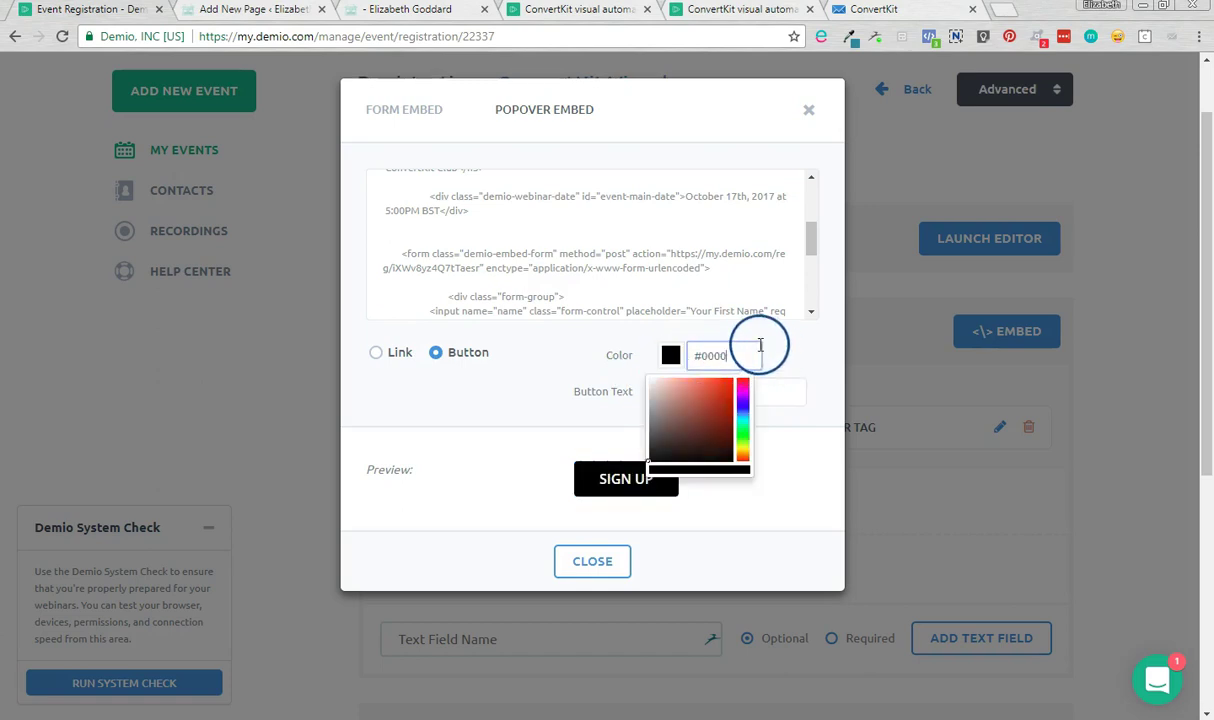
Copy the popover embed code, replace the new WordPress page's content with it and preview the page.
{"action": "left_click", "coordinate": [658, 271]}
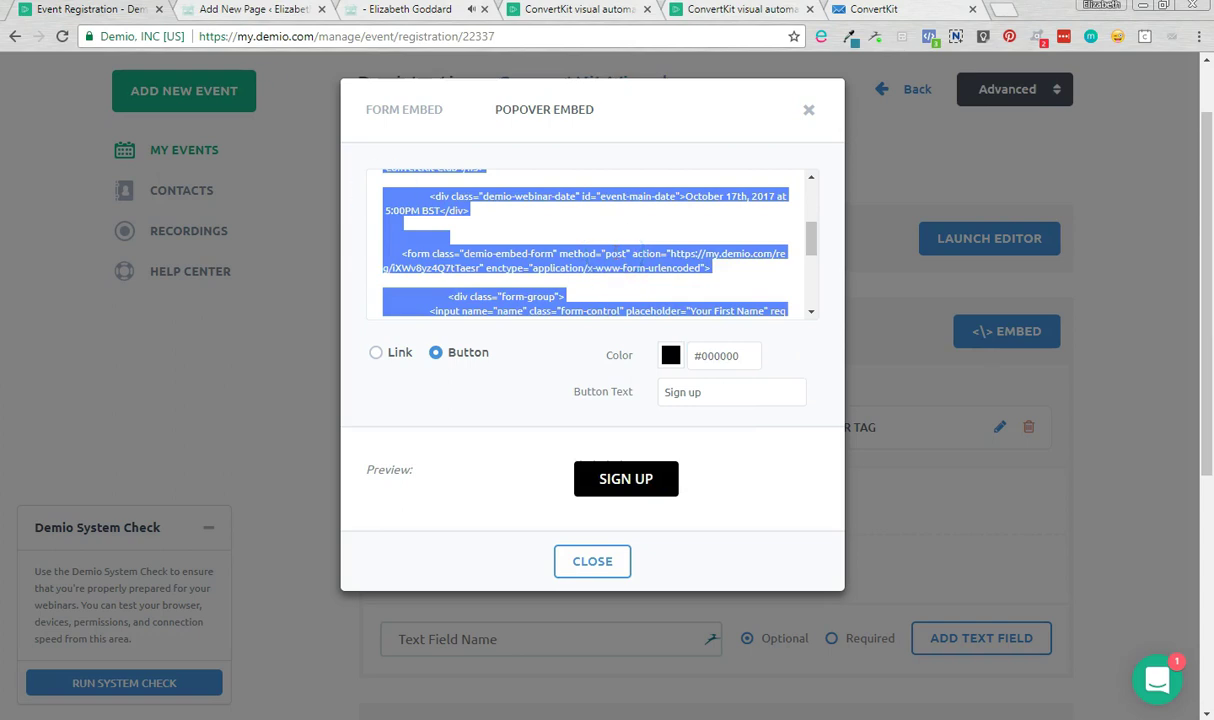
{"action": "left_click", "coordinate": [290, 12]}
{"action": "left_click", "coordinate": [713, 525]}
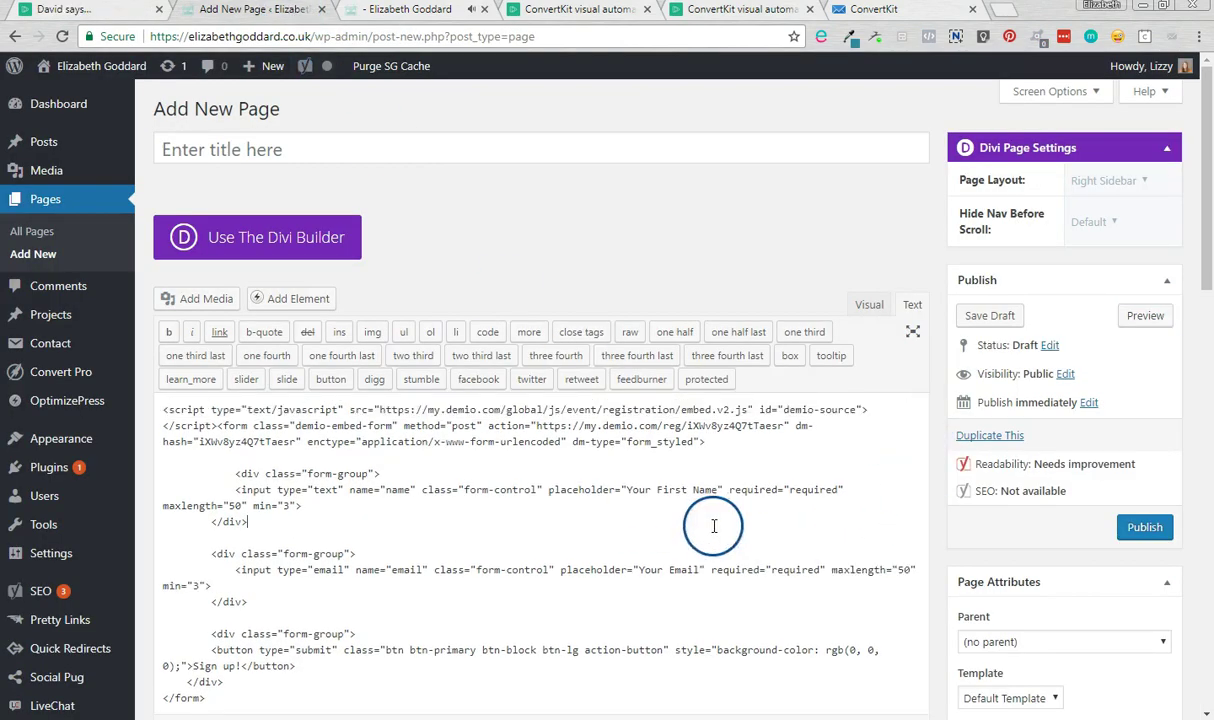
{"action": "key", "text": "ctrl+a"}
{"action": "key", "text": "Delete"}
{"action": "key", "text": "ctrl+v"}
{"action": "scroll", "coordinate": [838, 494], "scroll_direction": "up", "scroll_amount": 3}
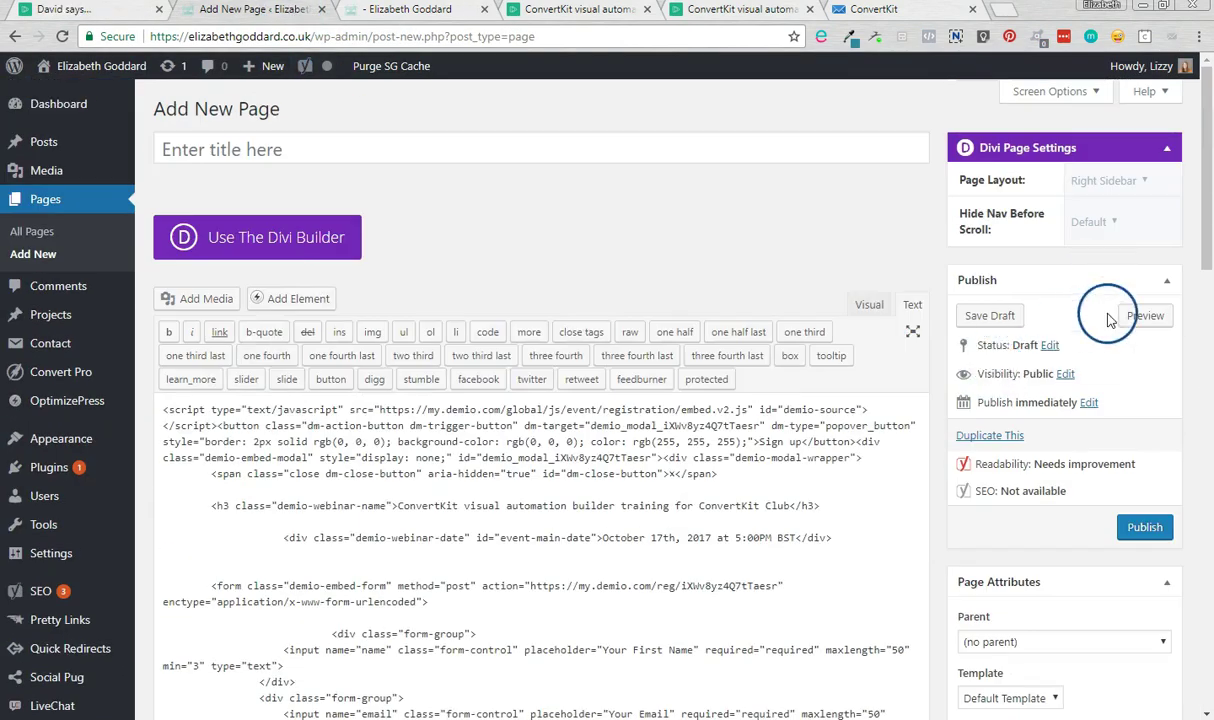
{"action": "left_click", "coordinate": [1155, 313]}
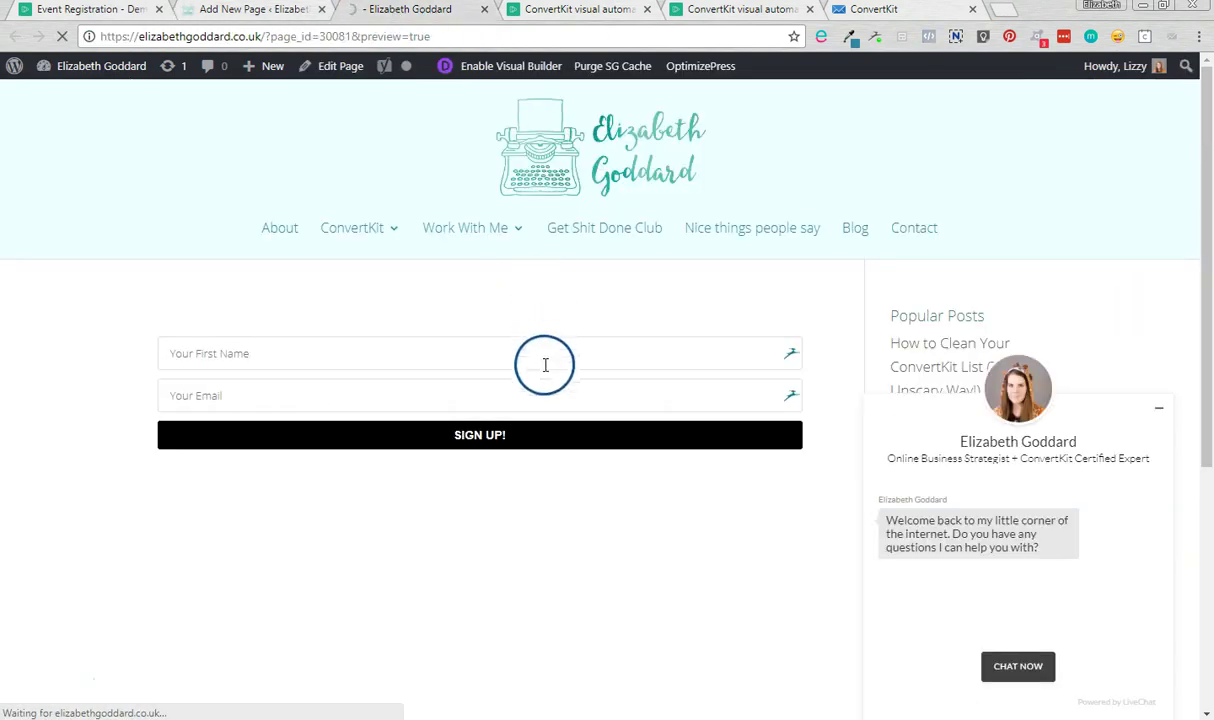
{"action": "left_click", "coordinate": [505, 434]}
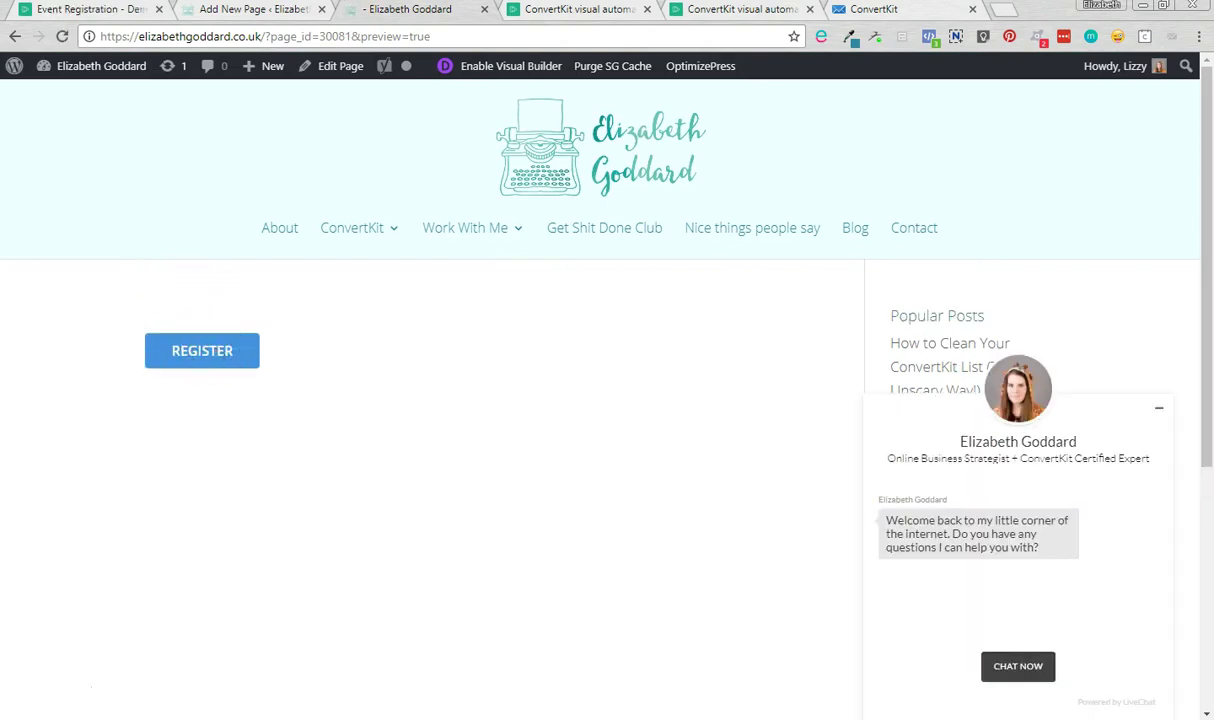
Return to Demio and check the button text and colors in the popover embed code.
{"action": "left_click", "coordinate": [55, 12]}
{"action": "left_click", "coordinate": [601, 343]}
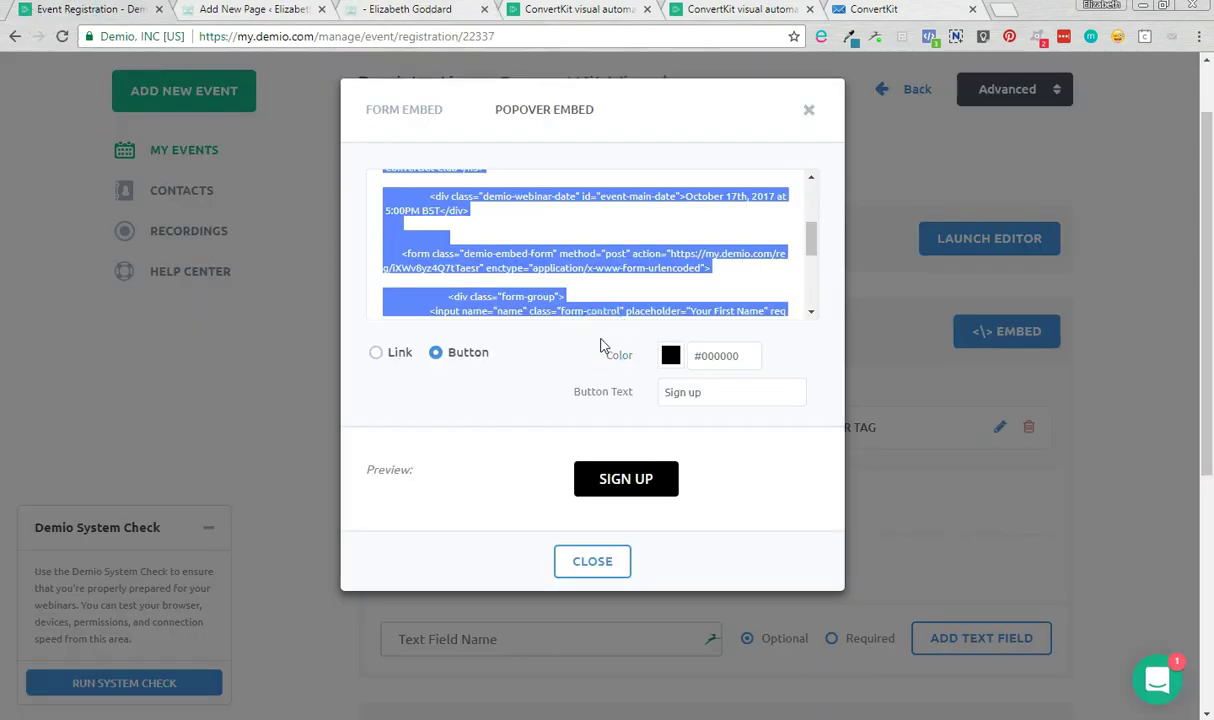
{"action": "left_click", "coordinate": [555, 258]}
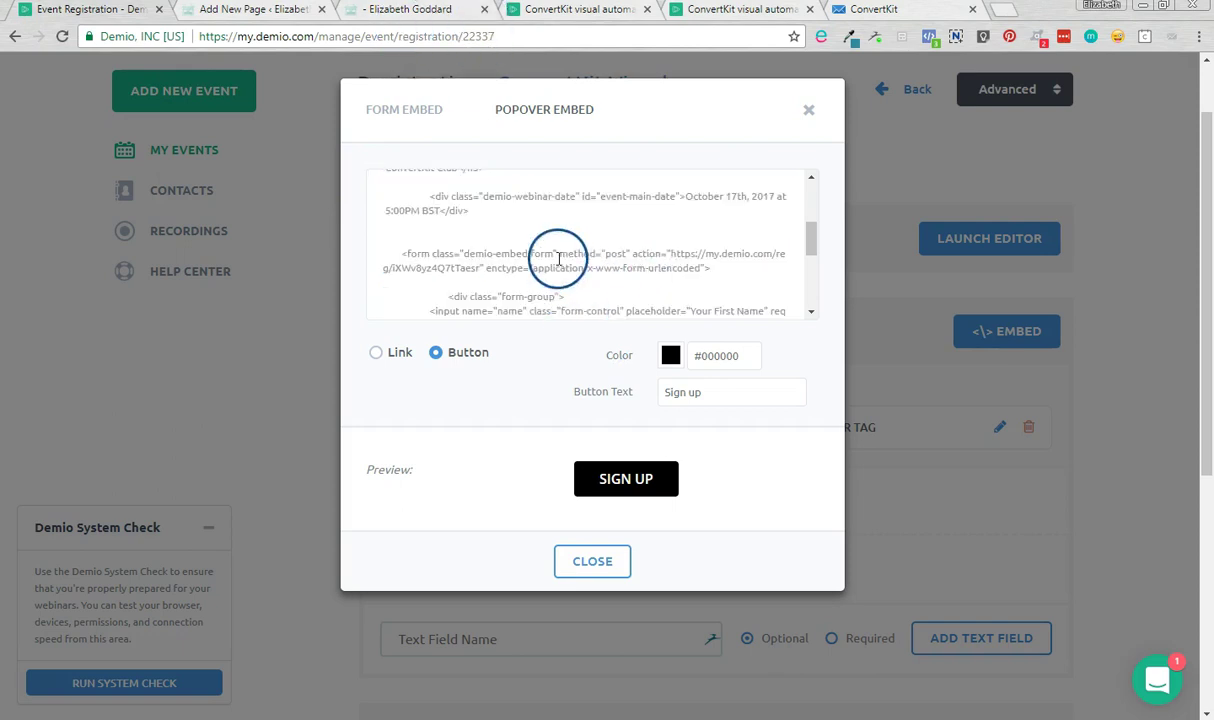
{"action": "scroll", "coordinate": [558, 262], "scroll_direction": "down", "scroll_amount": 1}
{"action": "scroll", "coordinate": [558, 264], "scroll_direction": "down", "scroll_amount": 5}
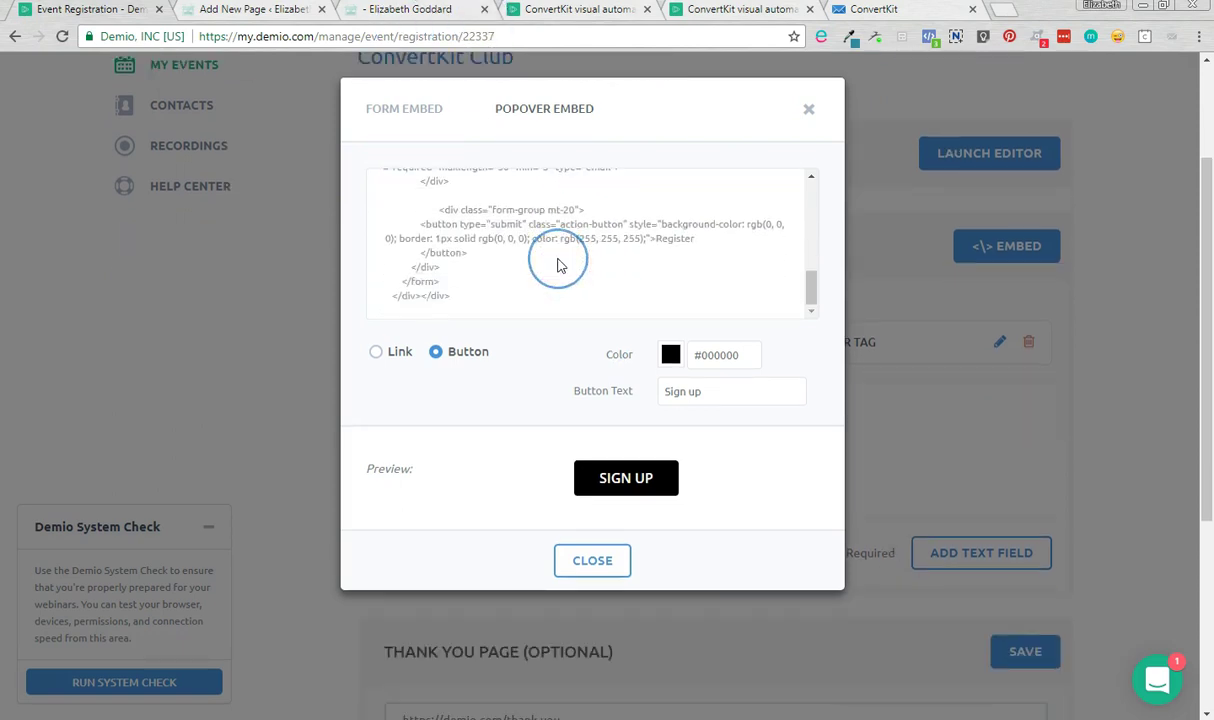
{"action": "scroll", "coordinate": [558, 264], "scroll_direction": "up", "scroll_amount": 8}
{"action": "left_click", "coordinate": [552, 338]}
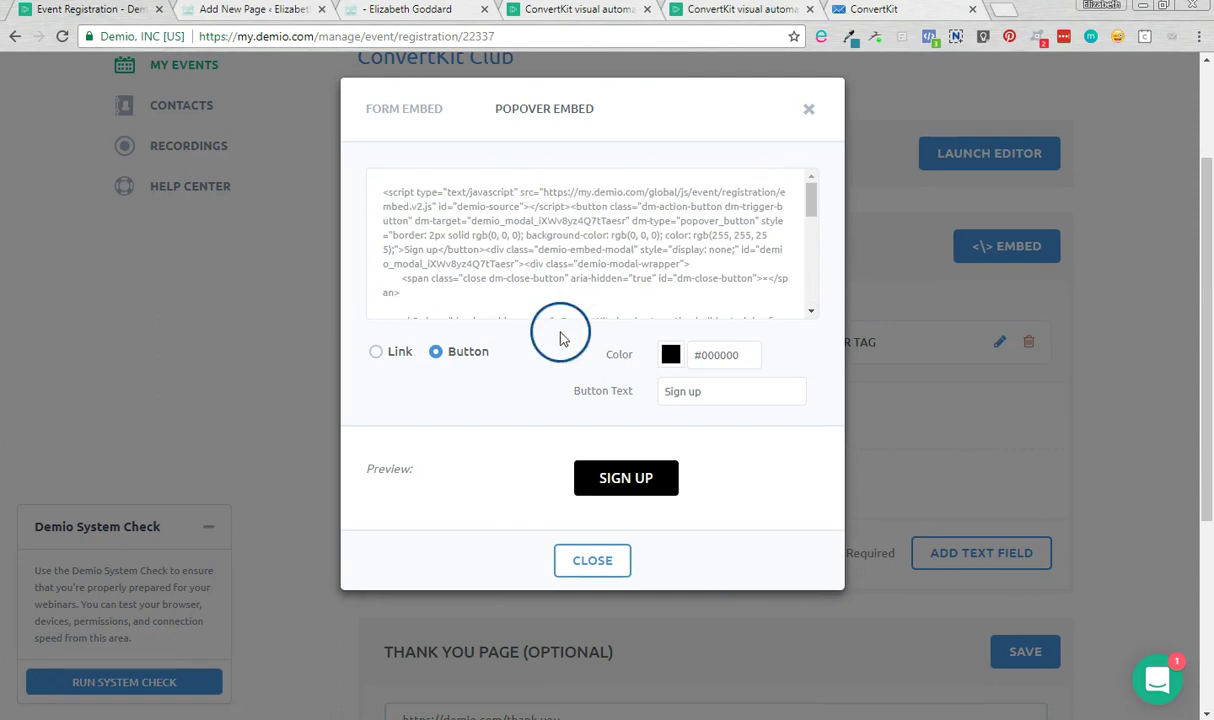
Switch to the WordPress page preview, open the registration popover from its button and close it.
{"action": "left_click", "coordinate": [400, 12]}
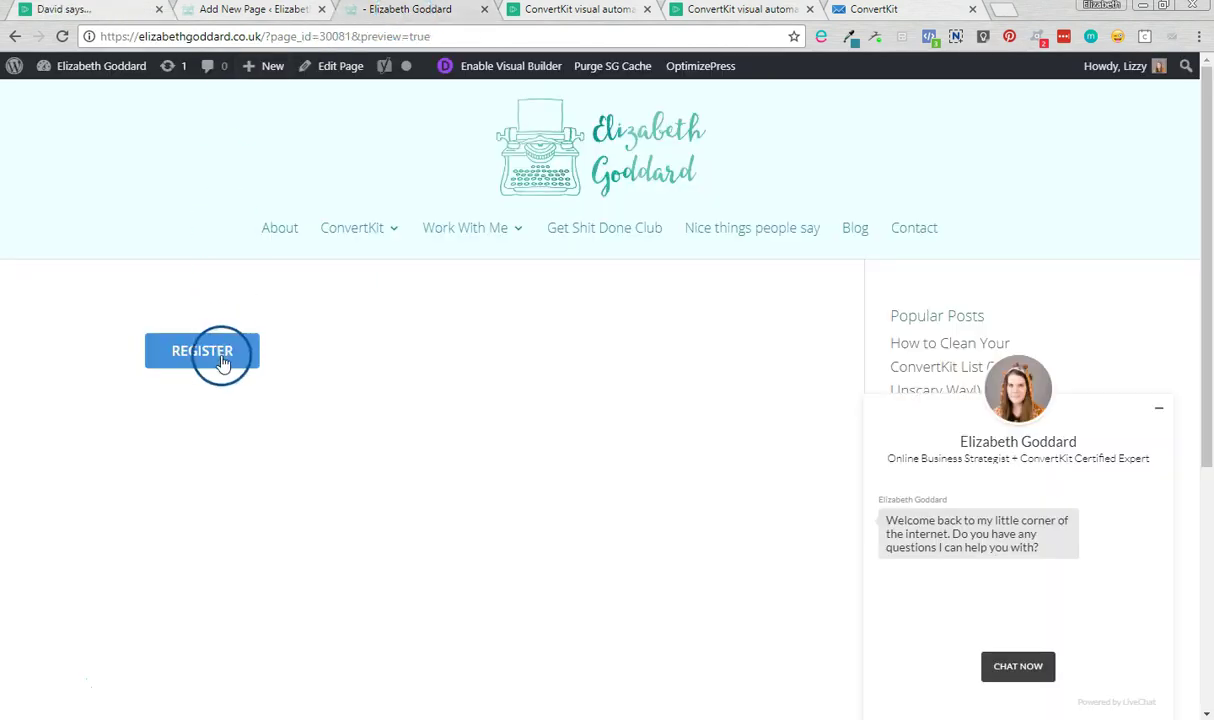
{"action": "left_click", "coordinate": [230, 349]}
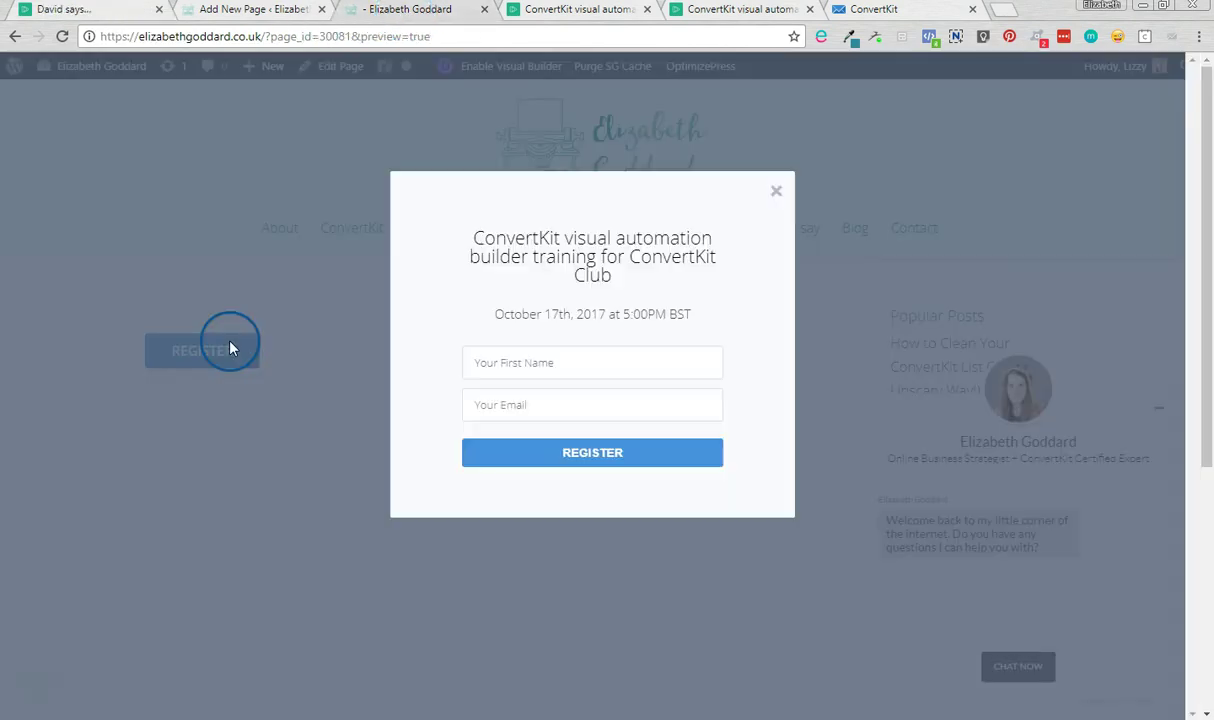
{"action": "left_click", "coordinate": [777, 193]}
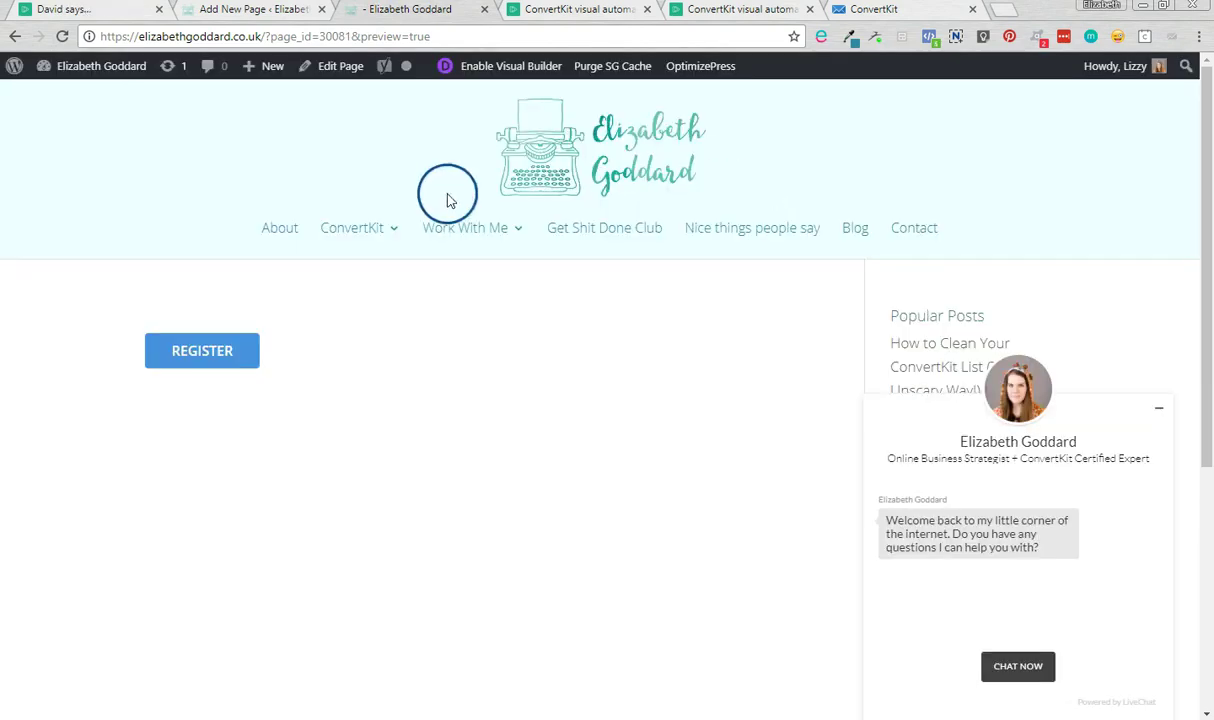
Switch back to Demio and close the form's embed code dialog.
{"action": "left_click", "coordinate": [100, 12]}
{"action": "scroll", "coordinate": [755, 102], "scroll_direction": "up", "scroll_amount": 2}
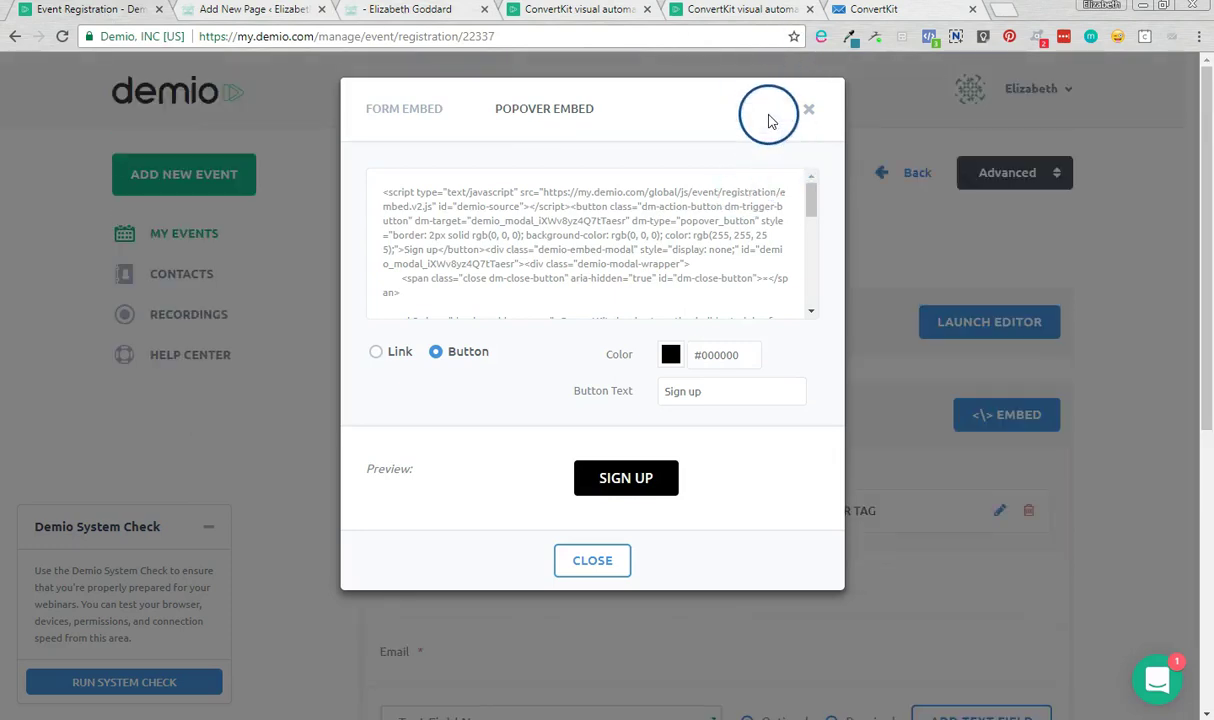
{"action": "left_click", "coordinate": [809, 110]}
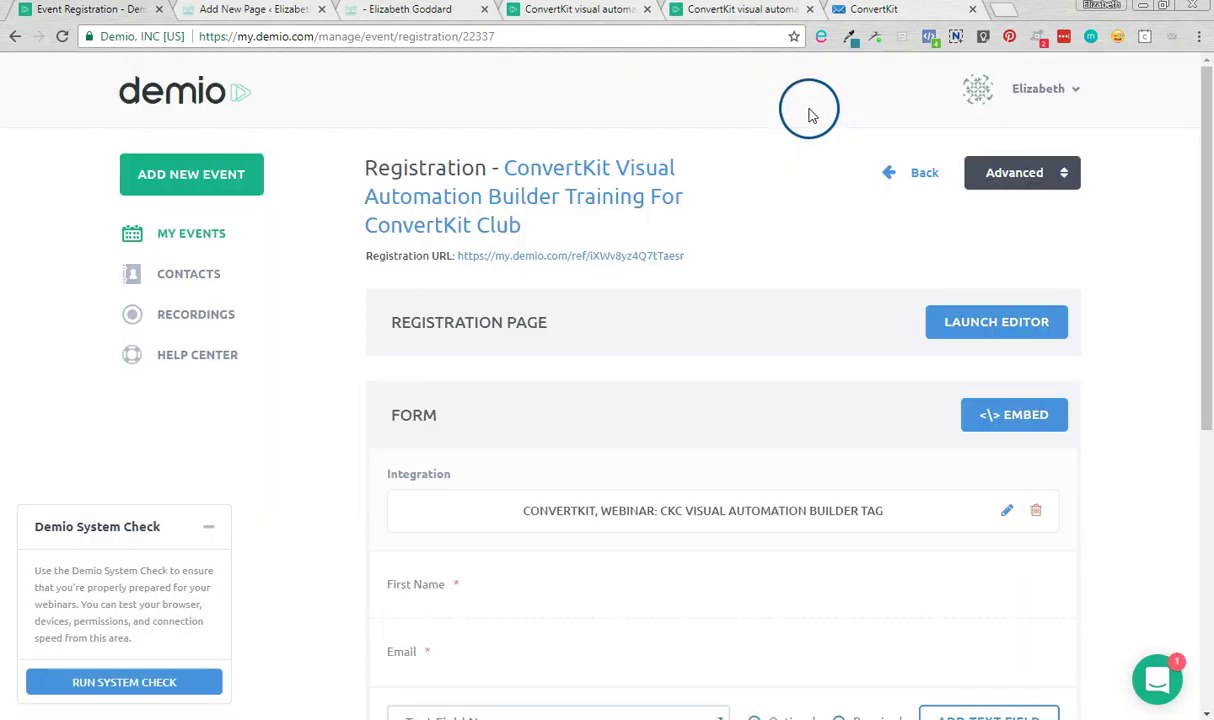